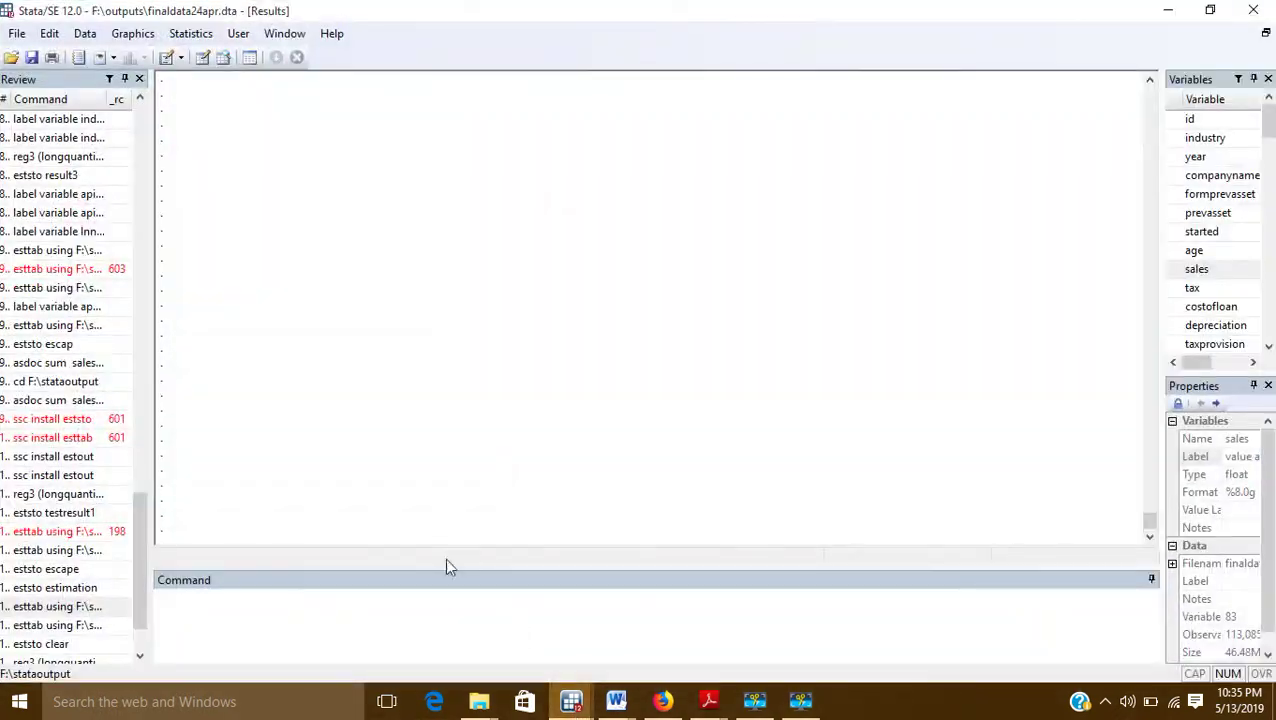
# Restore the Stata window and place the cursor in the Command window.
pyautogui.click(196, 605)
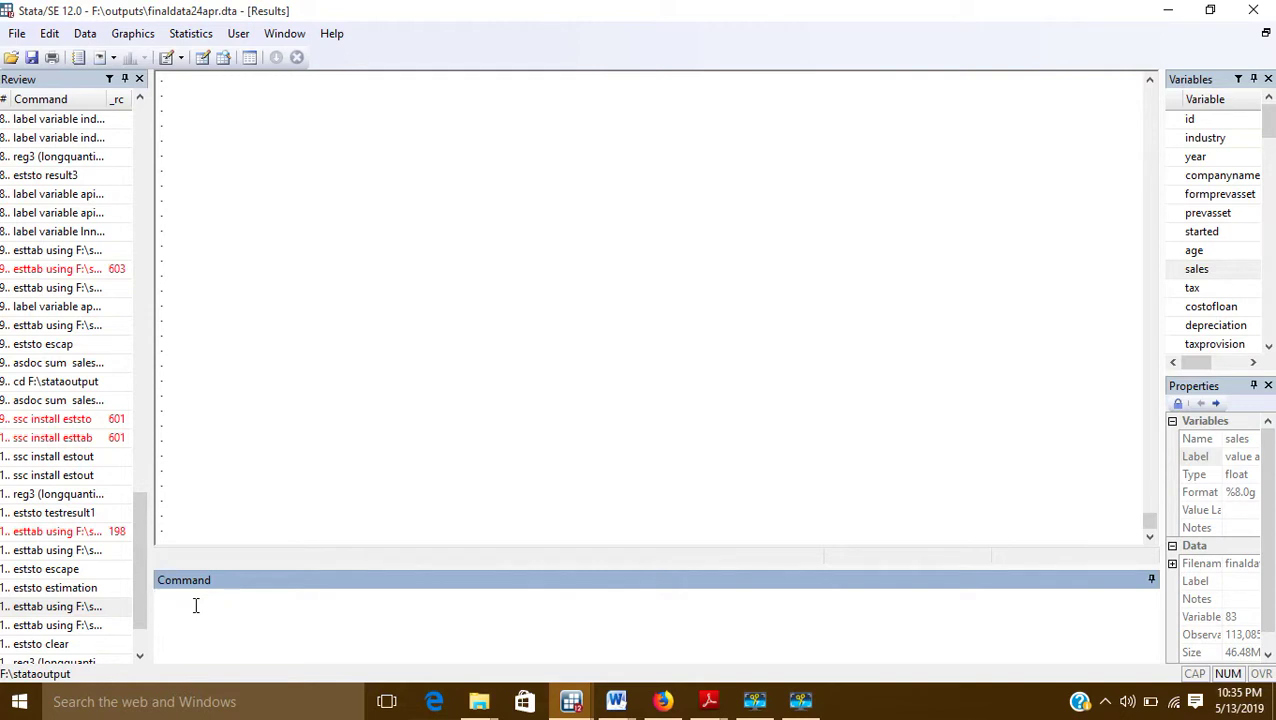
# Run ssc install estout and check the messages saying all files already exist and are up to date.
pyautogui.write('ssc install estout')
pyautogui.press('Return')
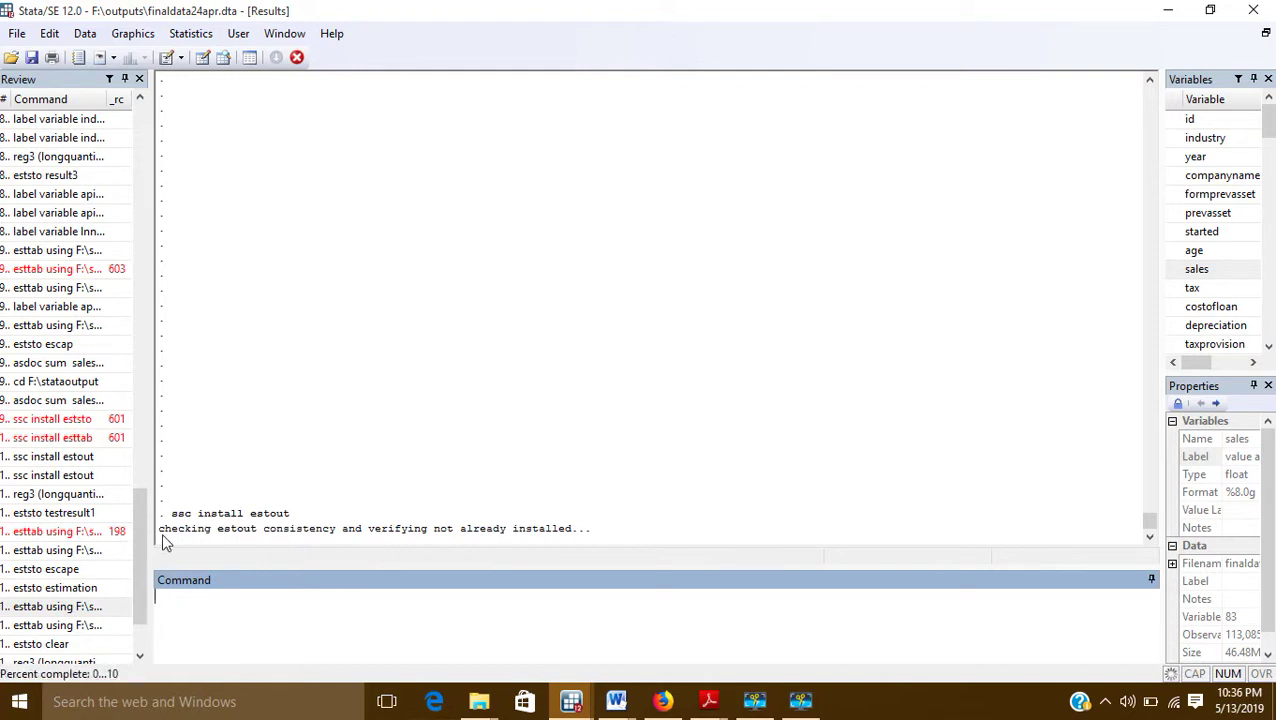
pyautogui.moveTo(160, 538); pyautogui.dragTo(258, 540)
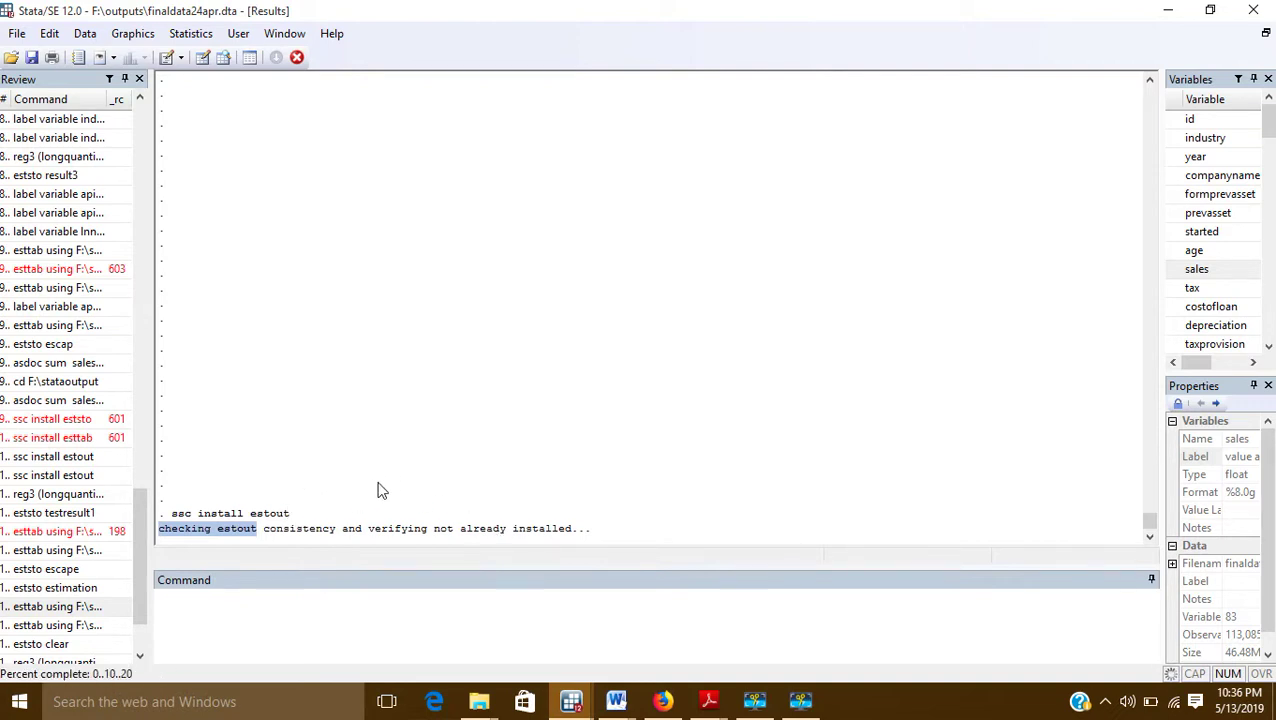
pyautogui.click(287, 497)
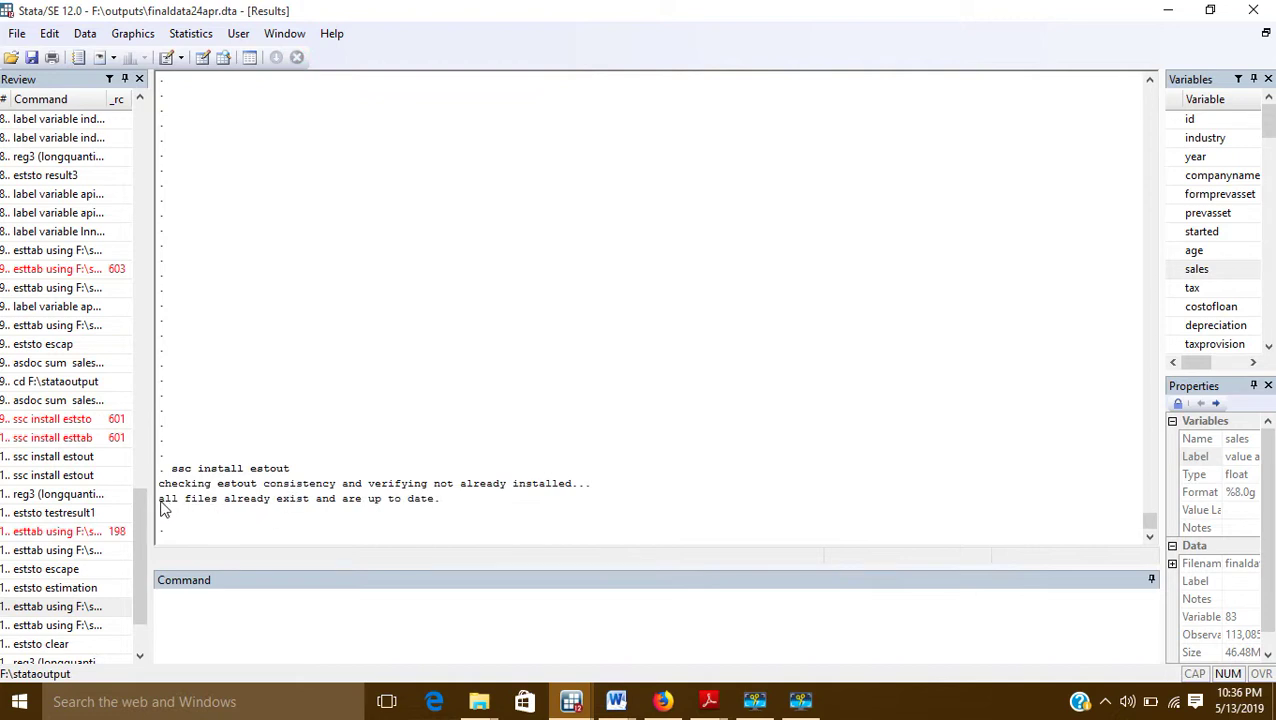
pyautogui.moveTo(159, 502); pyautogui.dragTo(190, 508)
pyautogui.click(166, 513)
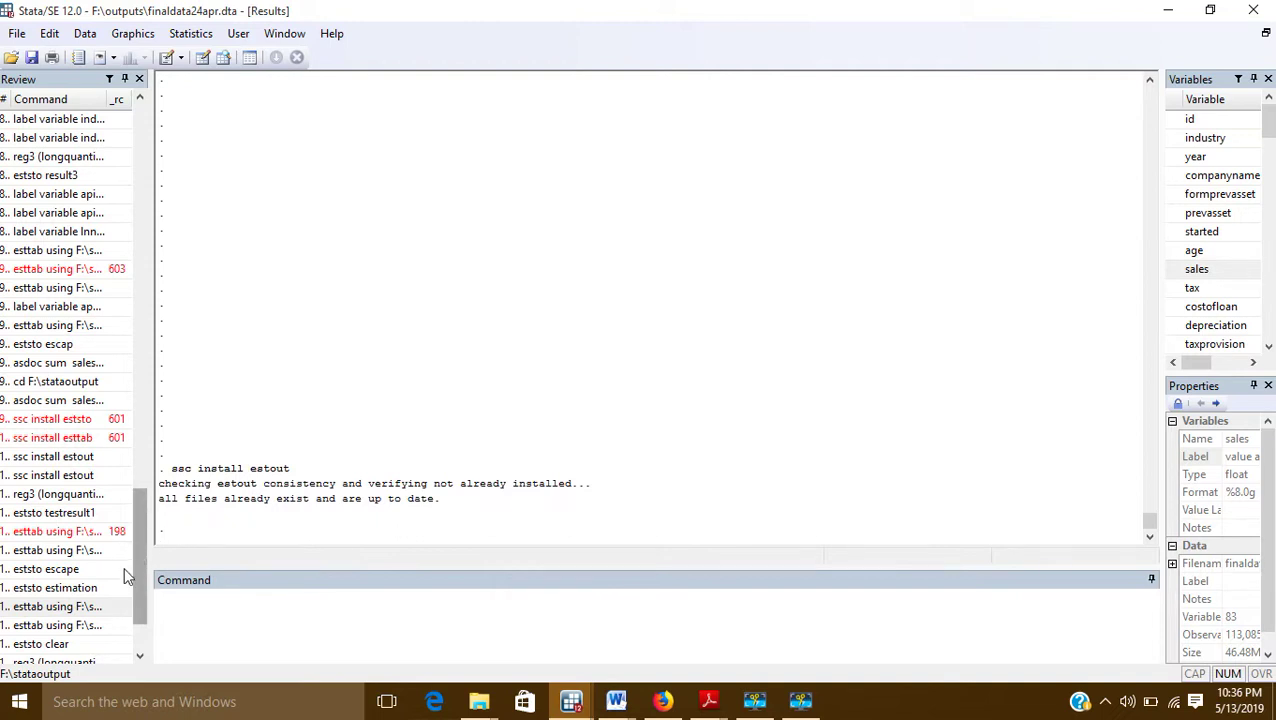
# Rerun the earlier reg3 regression of longquantity from the Review pane and display its full output.
pyautogui.scroll(-2, 136, 564)
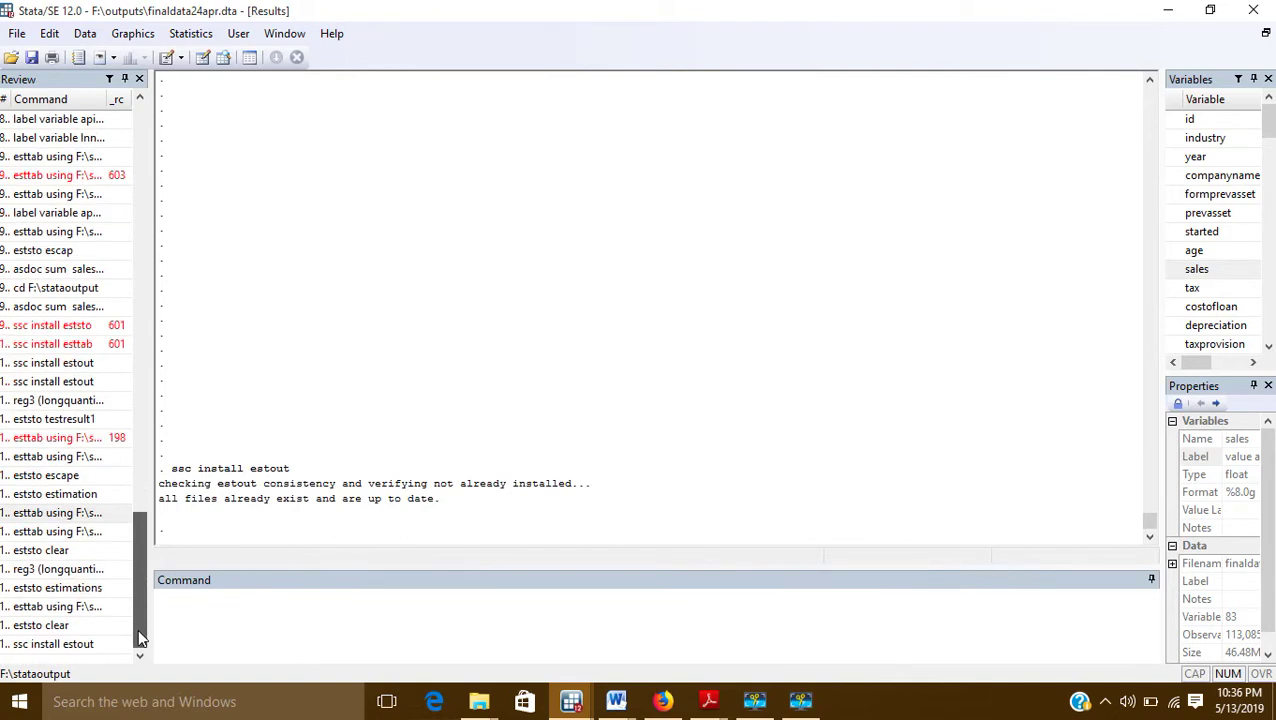
pyautogui.click(50, 402)
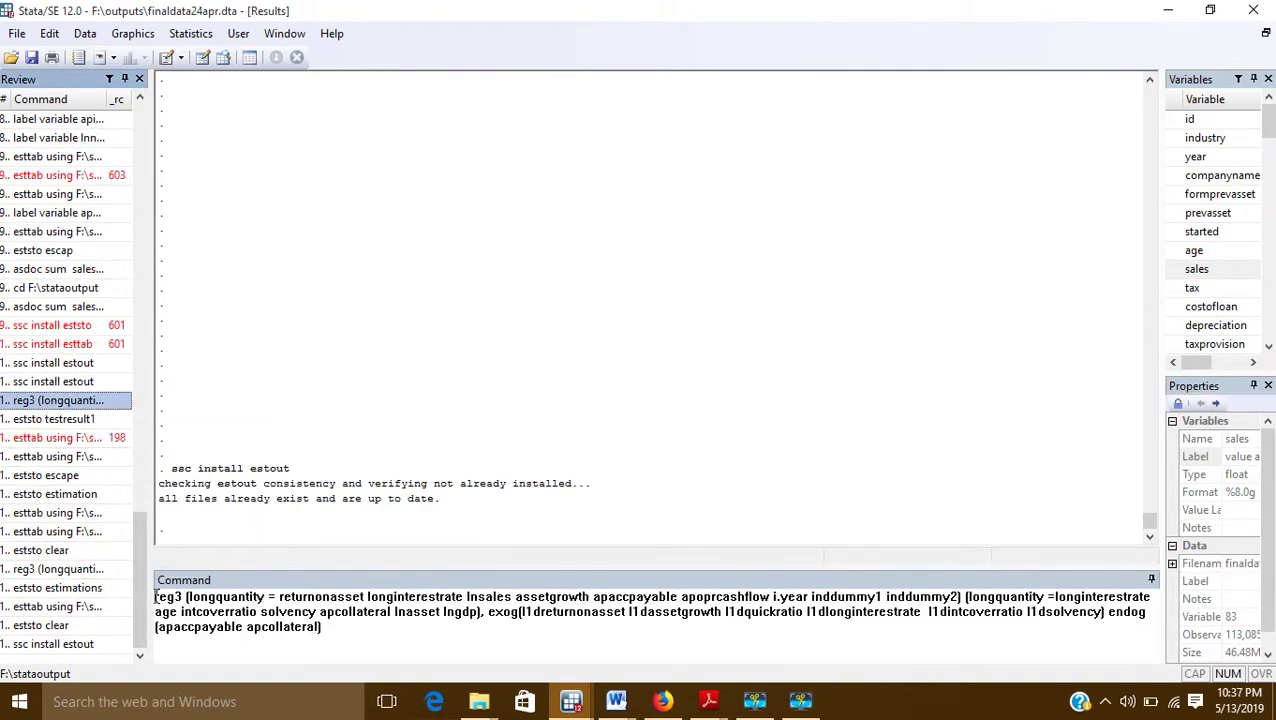
pyautogui.click(190, 645)
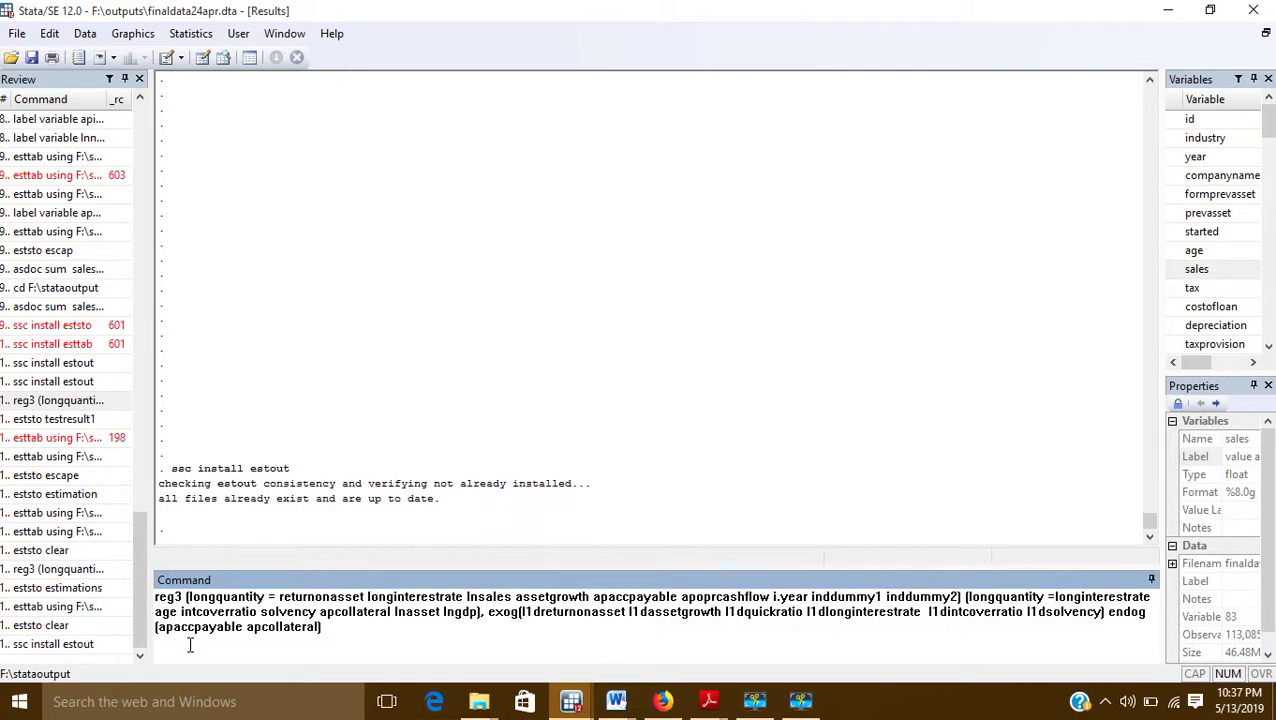
pyautogui.press('Return')
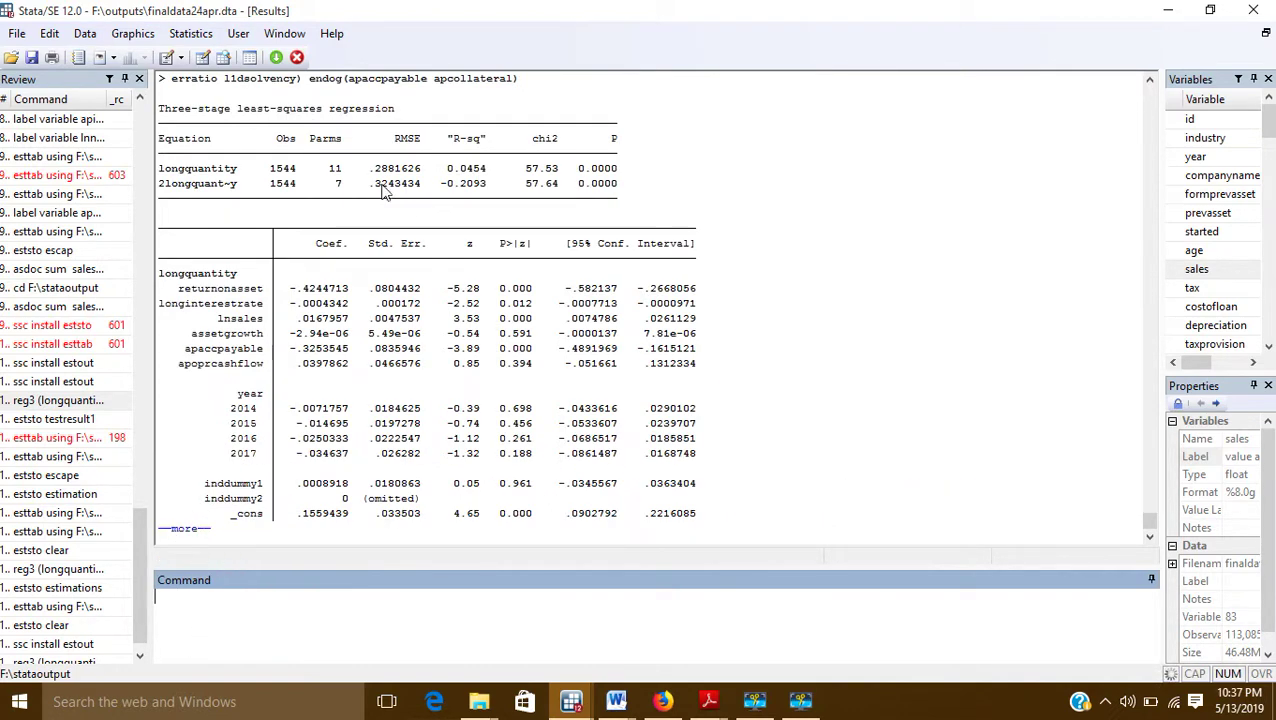
pyautogui.click(199, 535)
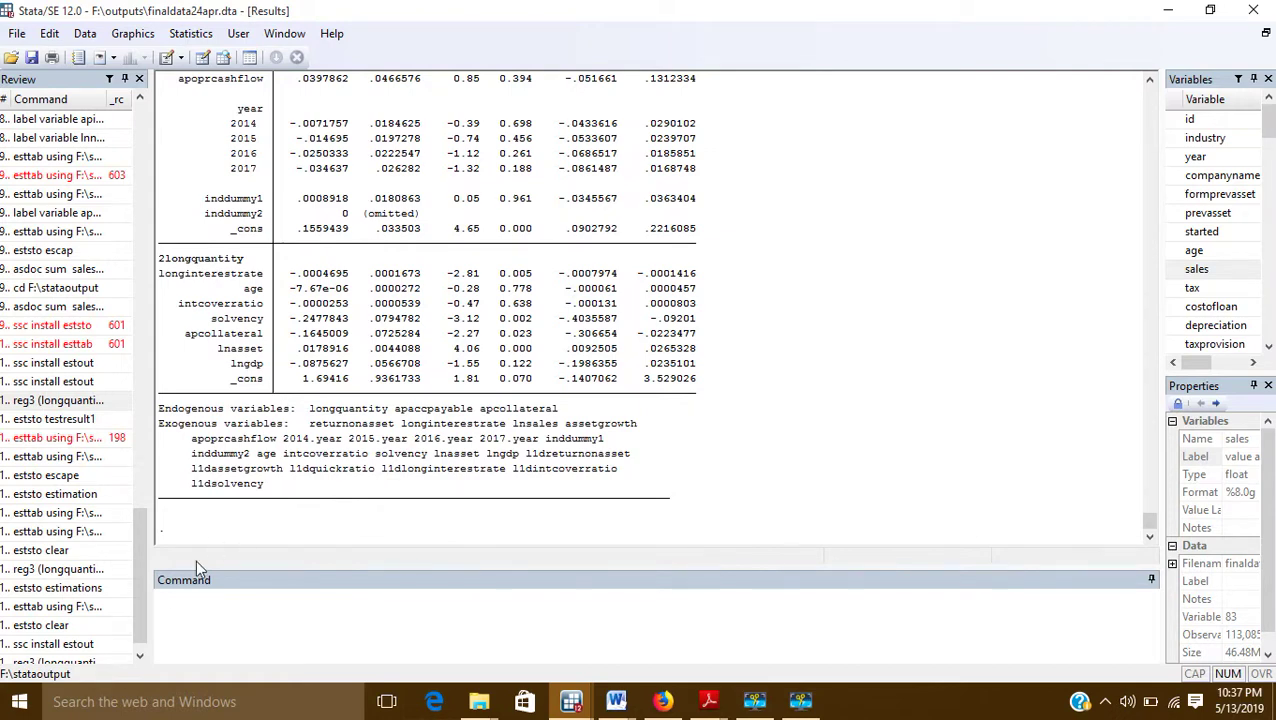
pyautogui.scroll(4, 320, 420)
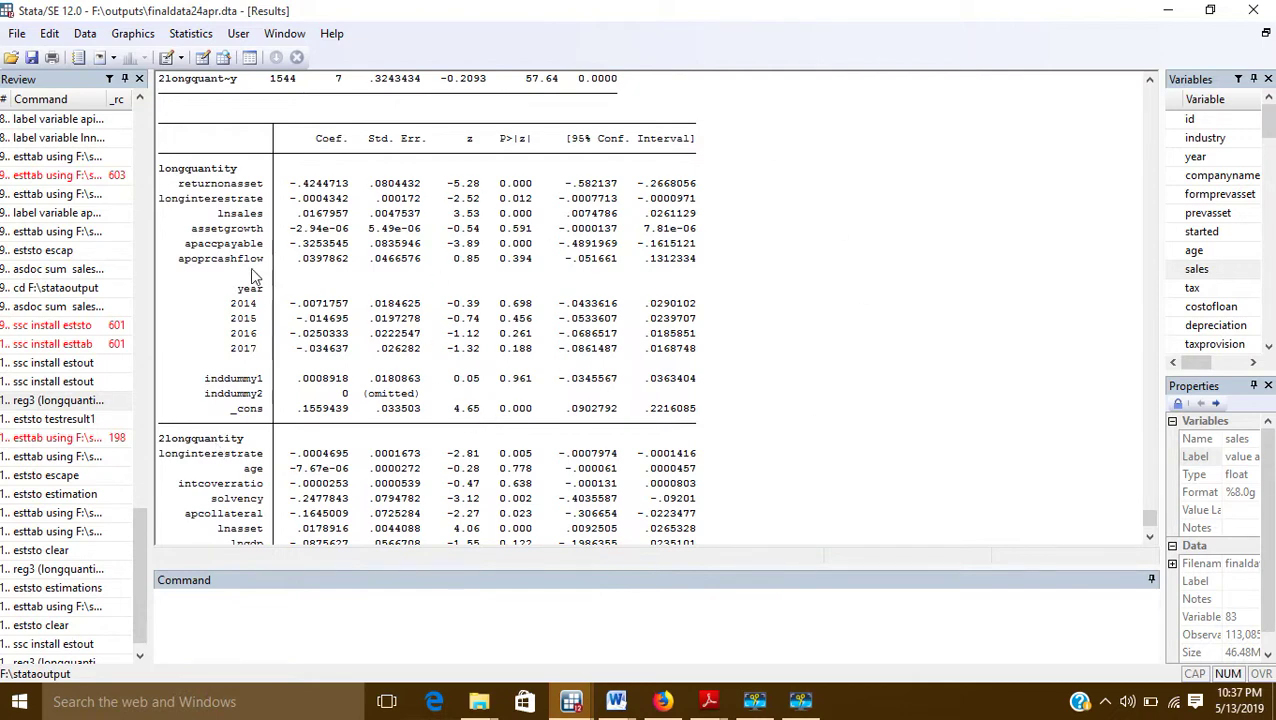
pyautogui.click(173, 602)
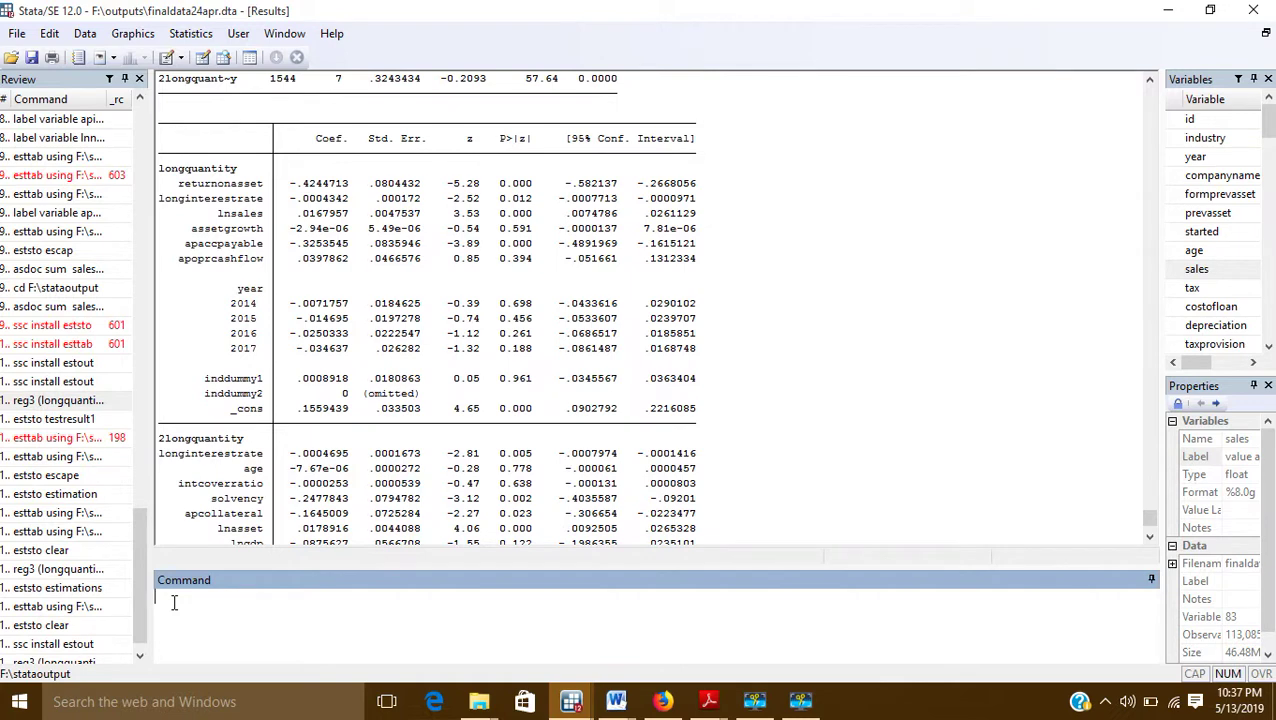
# Store the reg3 results under the name estimation1 with eststo.
pyautogui.write('eststo')
pyautogui.write('estimation1')
pyautogui.press('Return')
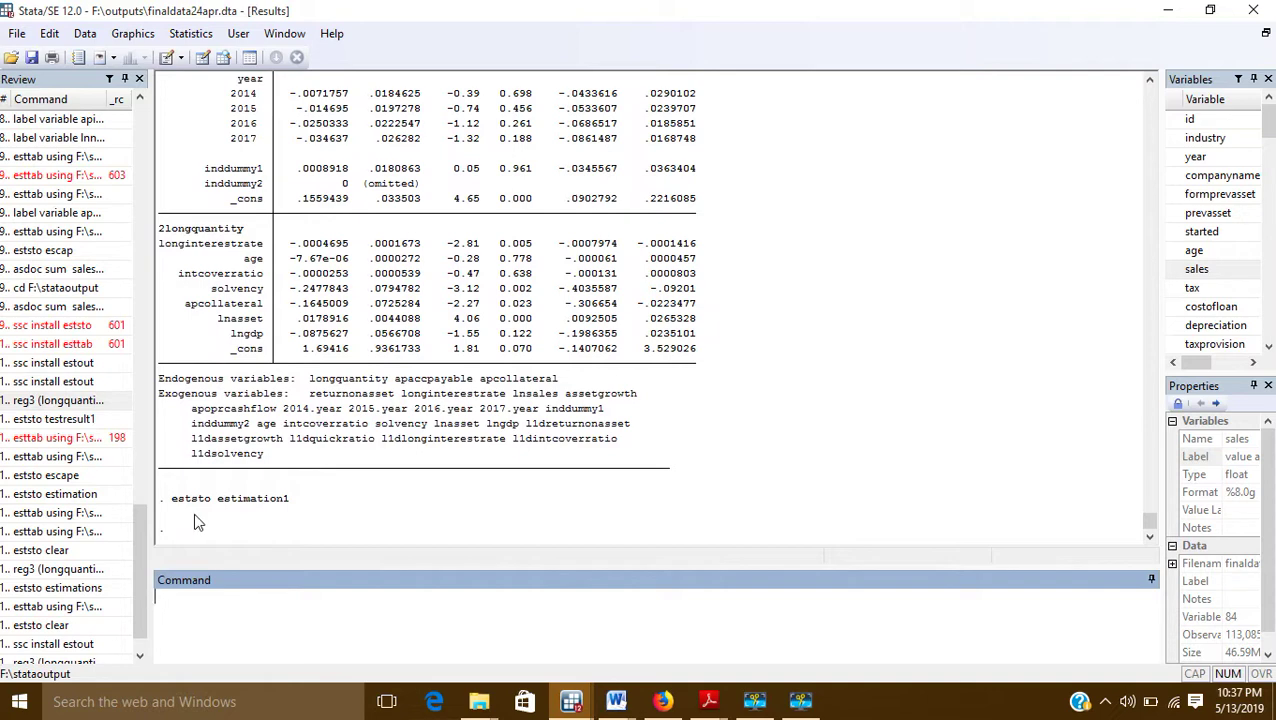
# Begin typing an esttab using export command in the Command window.
pyautogui.write('est')
pyautogui.moveTo(167, 499); pyautogui.dragTo(240, 513)
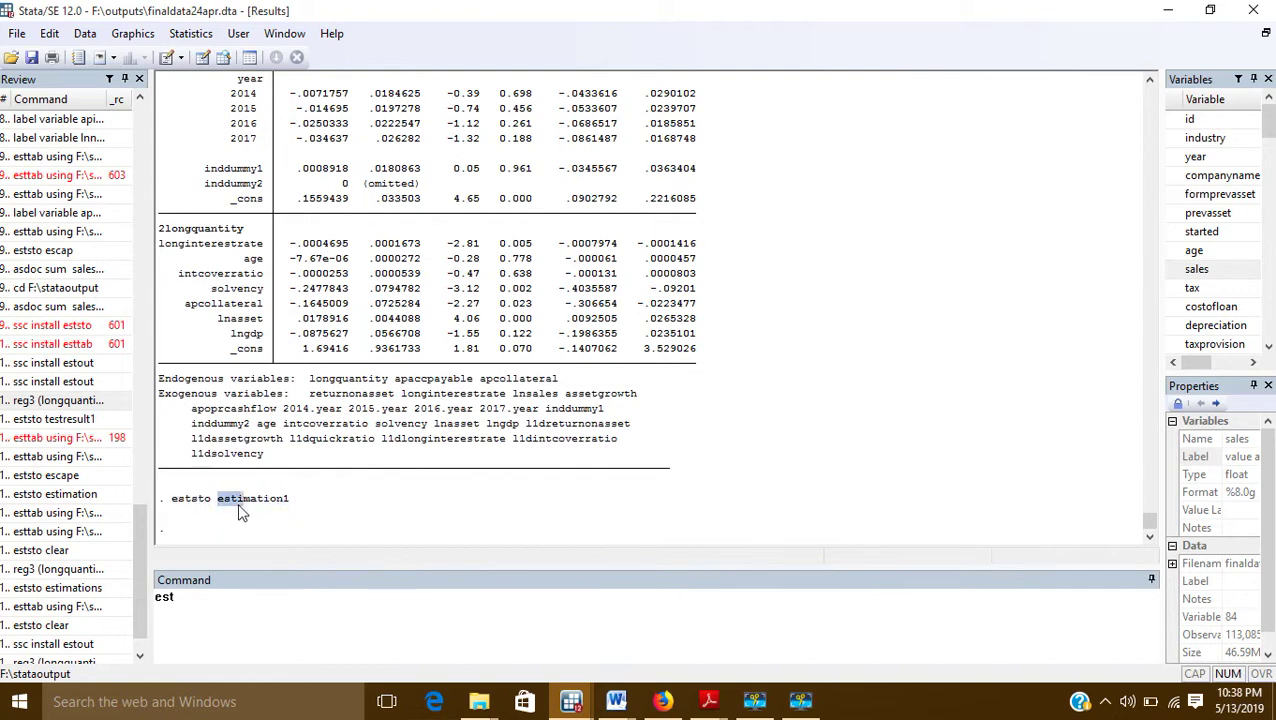
pyautogui.click(189, 601)
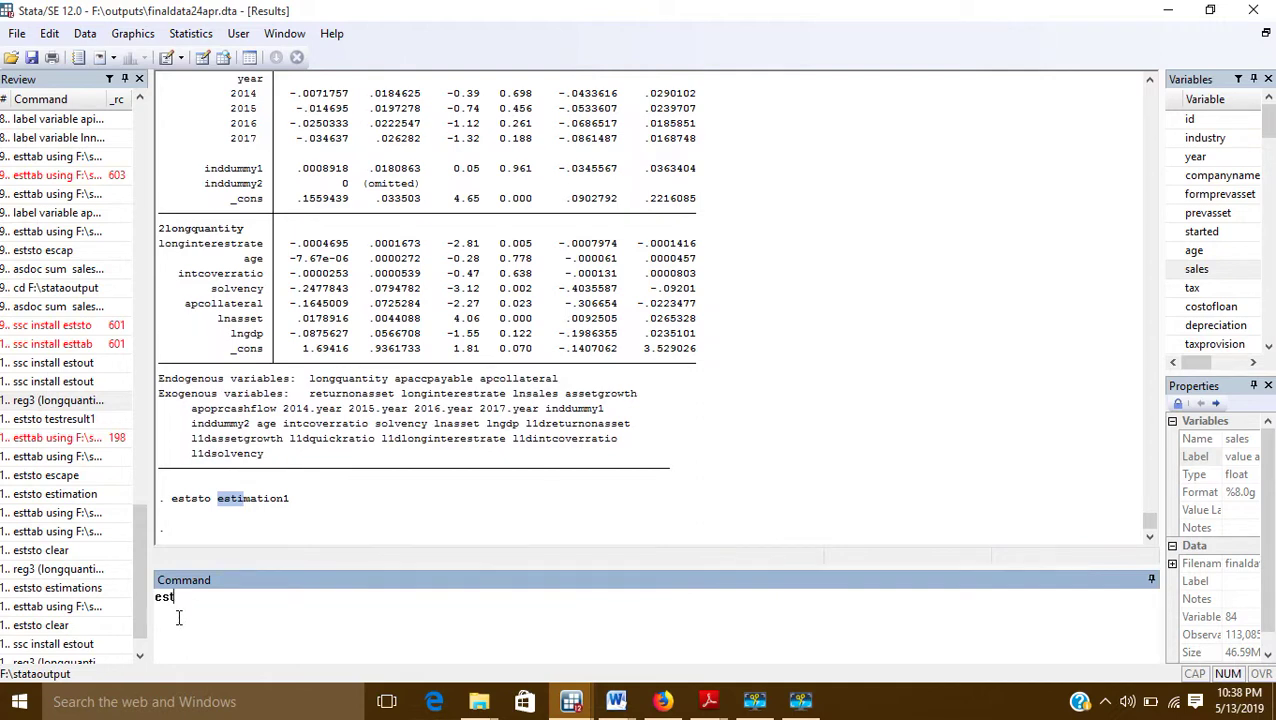
pyautogui.write('esttab using')
# Open the F:\stataoutput\Newfolder folder in File Explorer.
pyautogui.click(1180, 8)
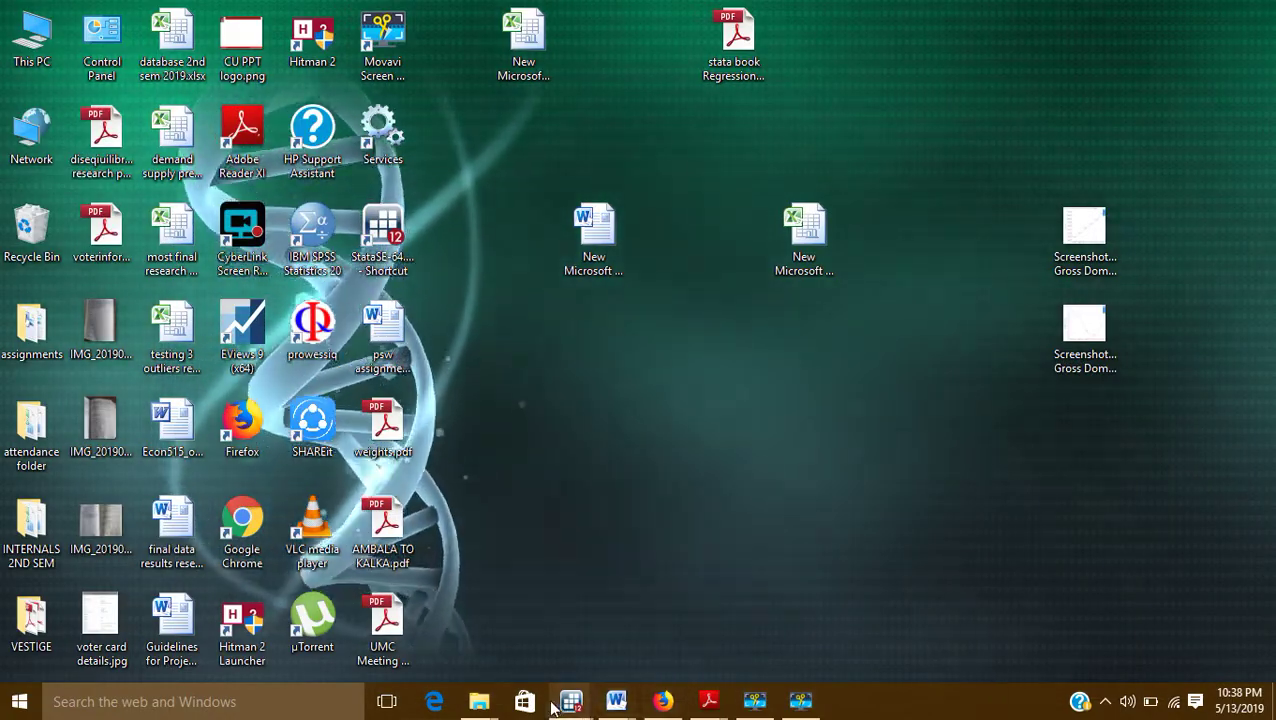
pyautogui.doubleClick(33, 45)
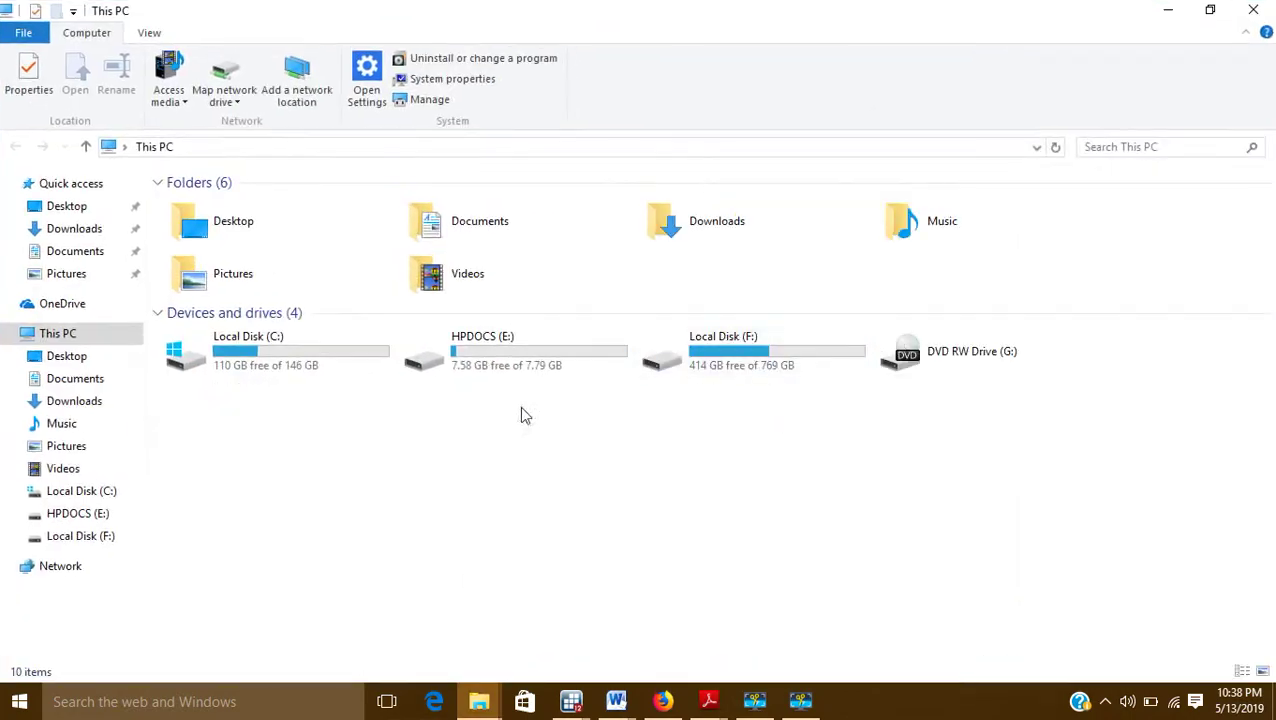
pyautogui.doubleClick(767, 357)
pyautogui.click(905, 393)
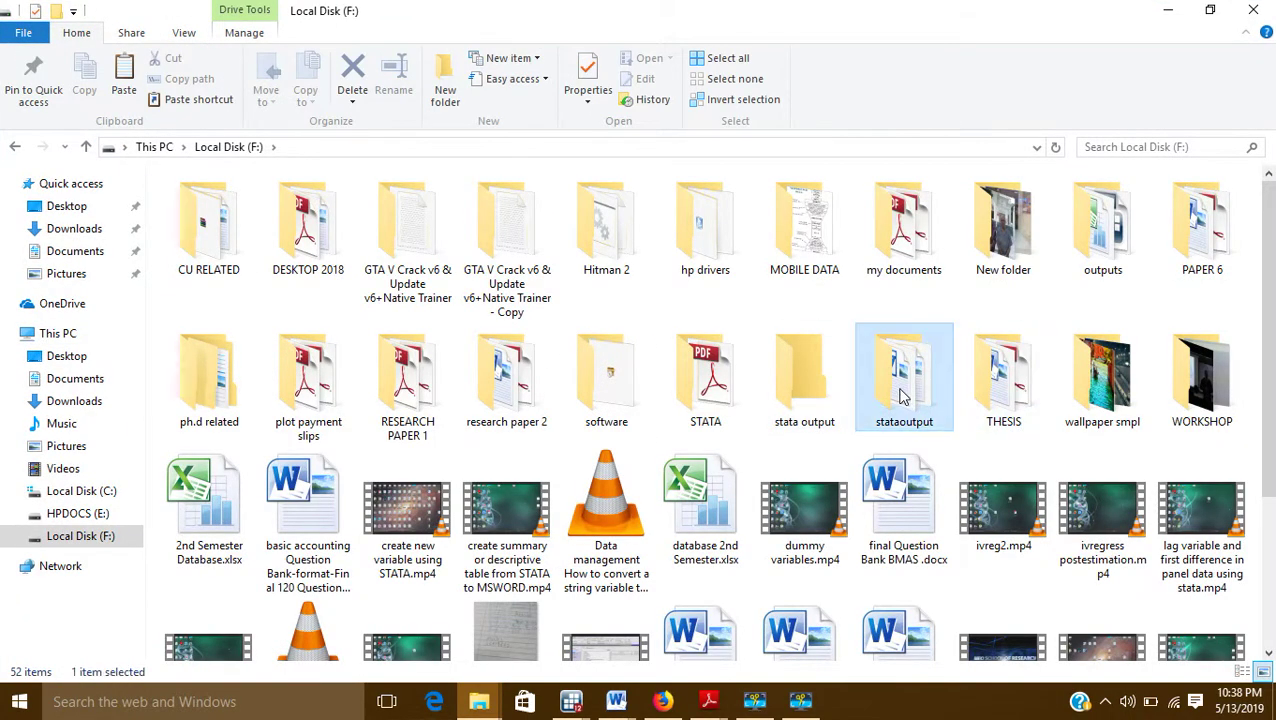
pyautogui.doubleClick(905, 393)
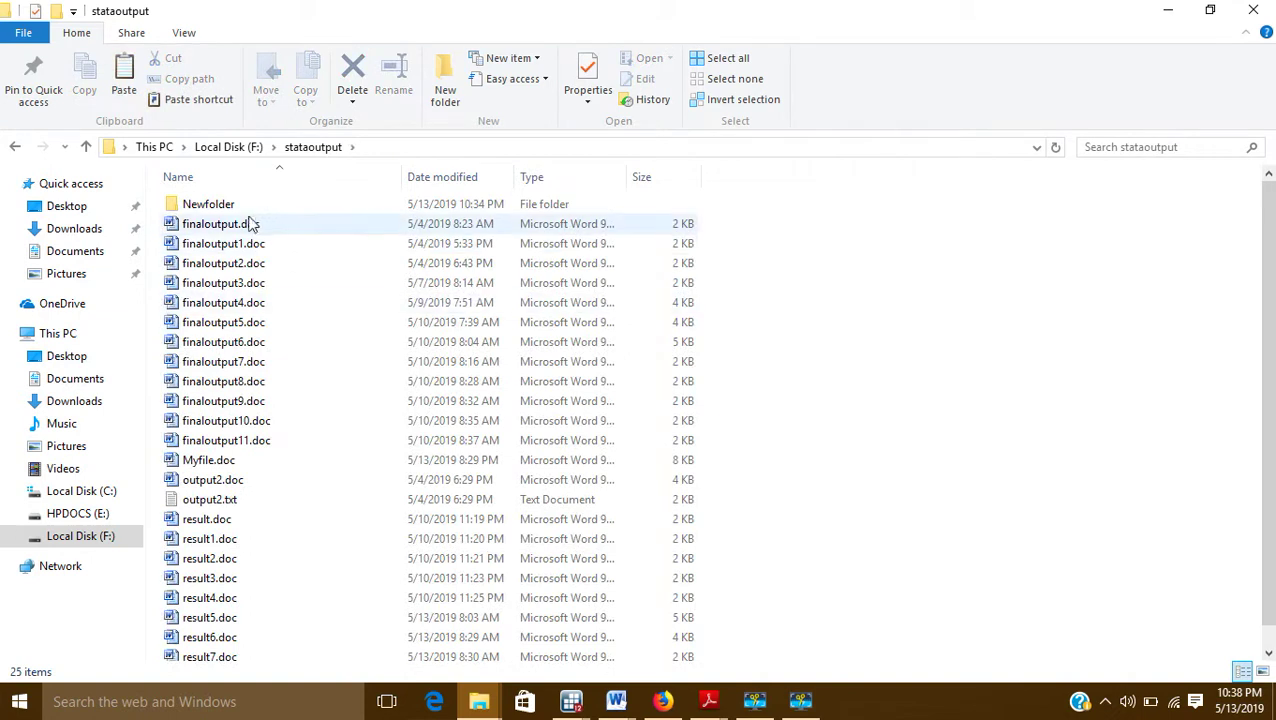
pyautogui.doubleClick(213, 206)
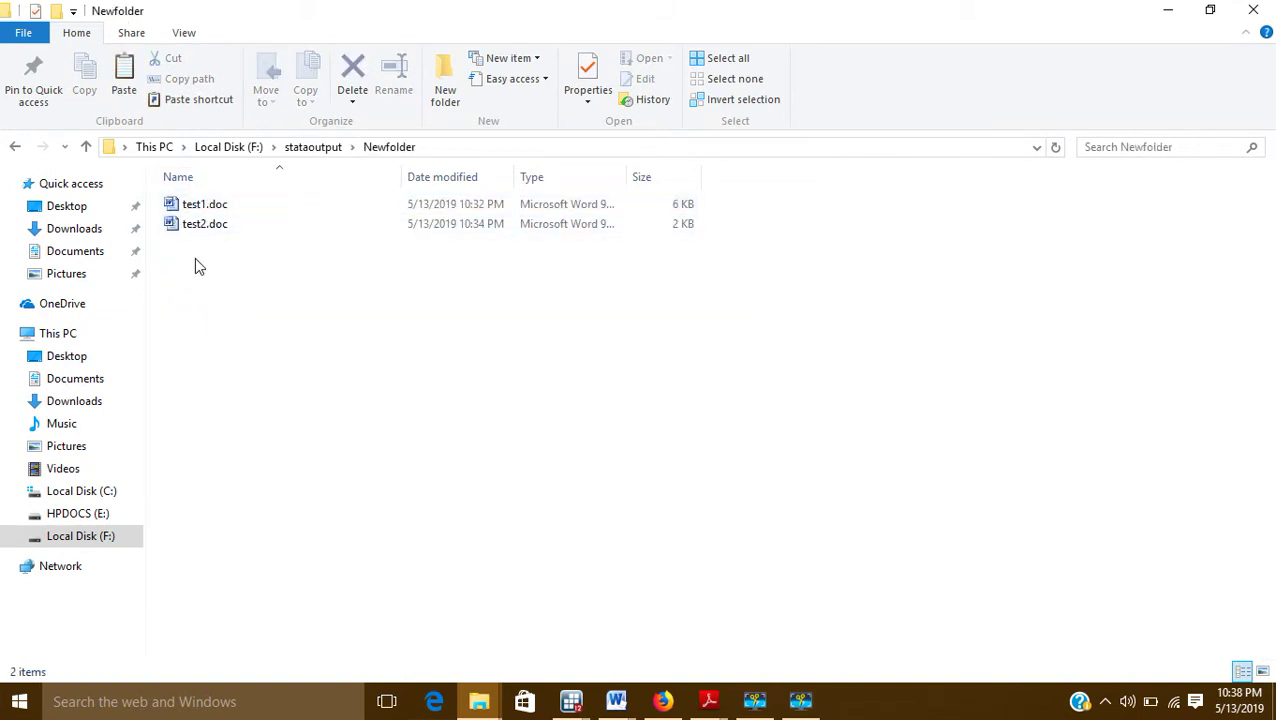
# Delete test1.doc and test2.doc, confirm Newfolder is empty, and return to stataoutput.
pyautogui.moveTo(196, 262); pyautogui.dragTo(210, 190)
pyautogui.rightClick(222, 205)
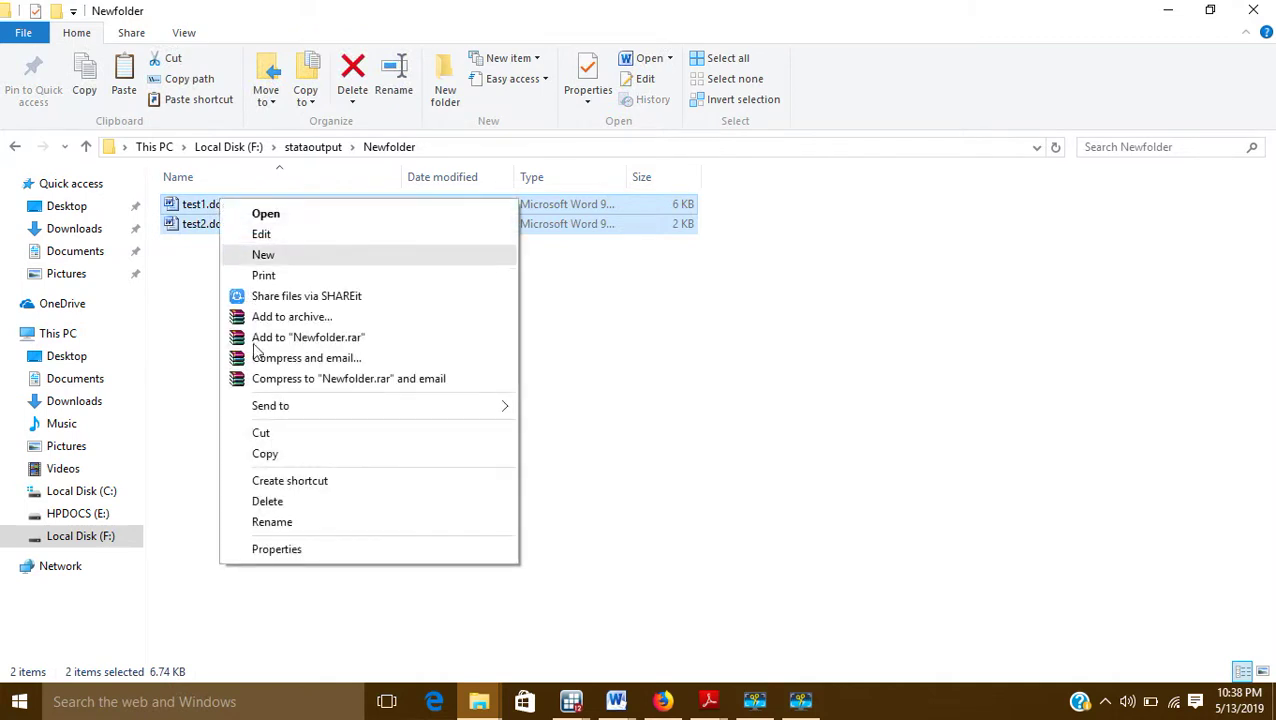
pyautogui.click(290, 502)
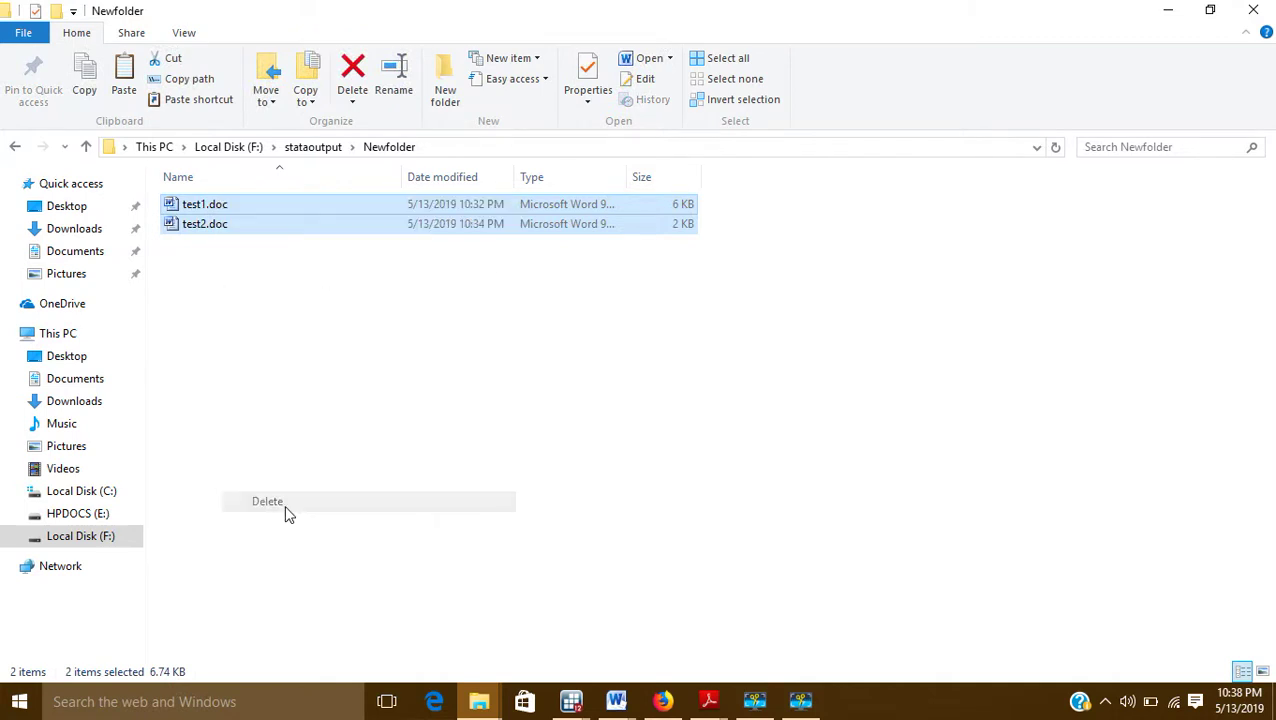
pyautogui.click(15, 146)
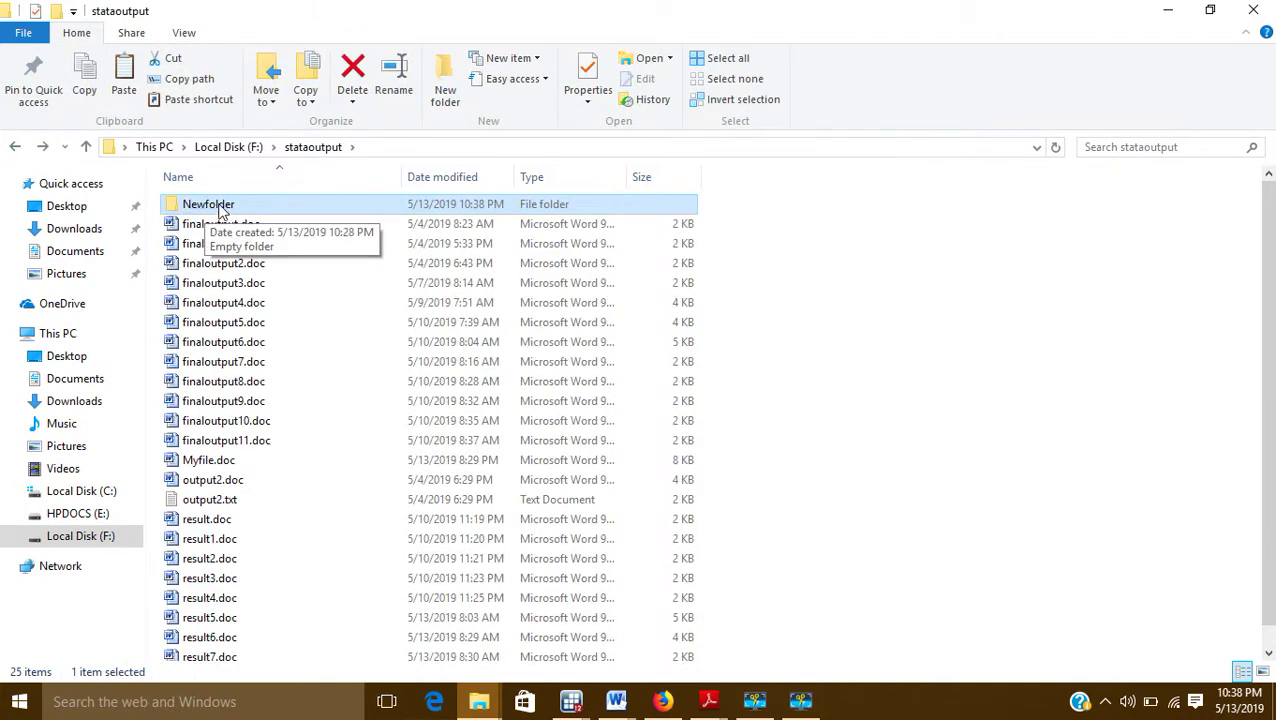
pyautogui.doubleClick(216, 208)
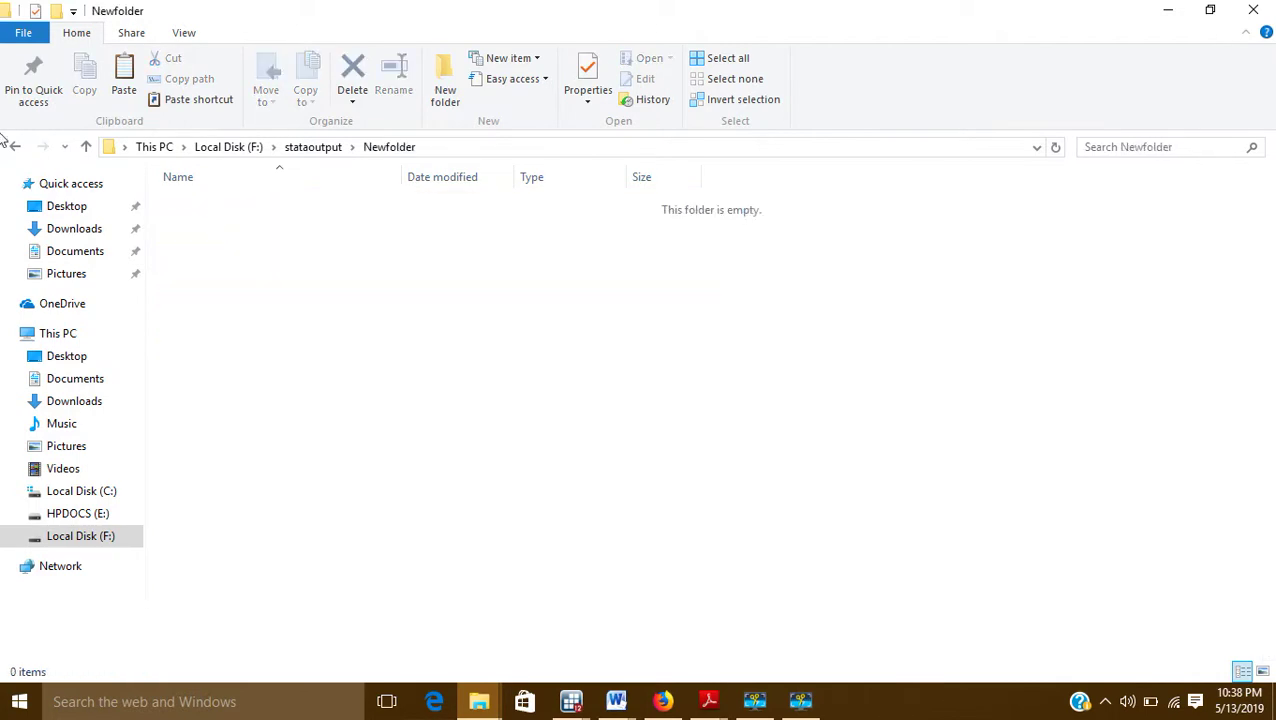
pyautogui.click(16, 148)
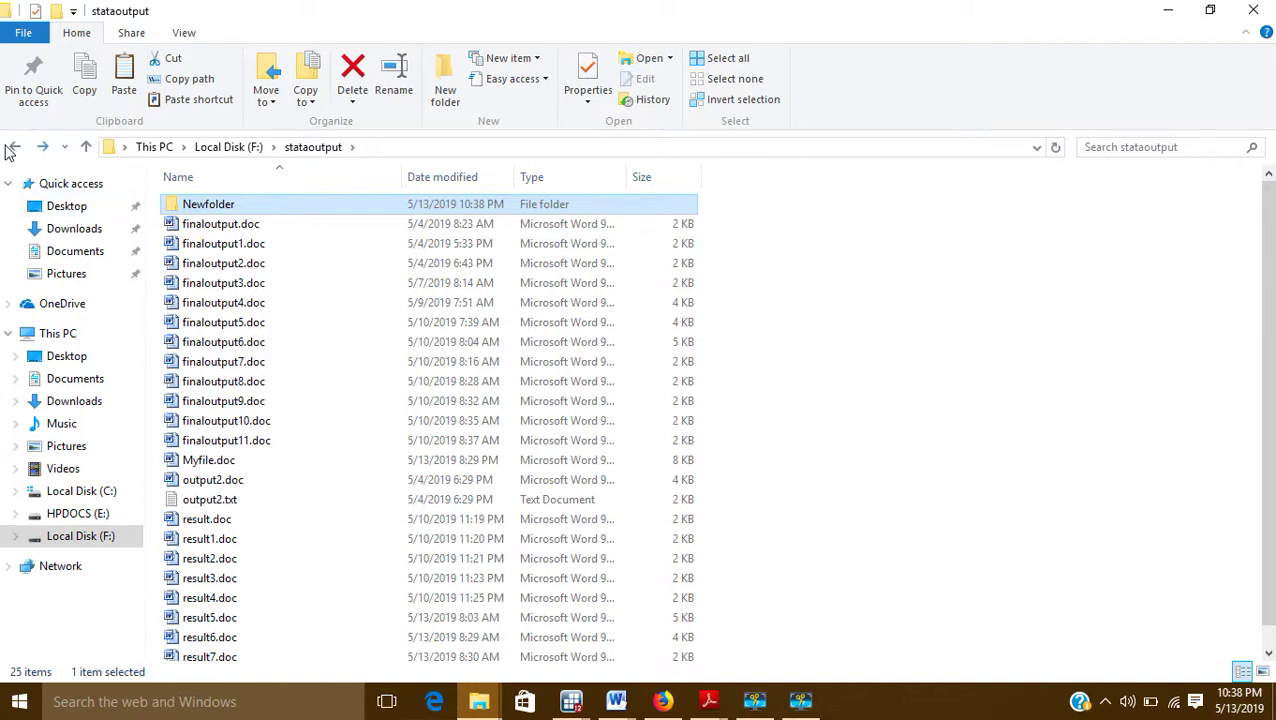
# Rename the folder from 'New folder' to 'Newfolder'.
pyautogui.click(207, 205)
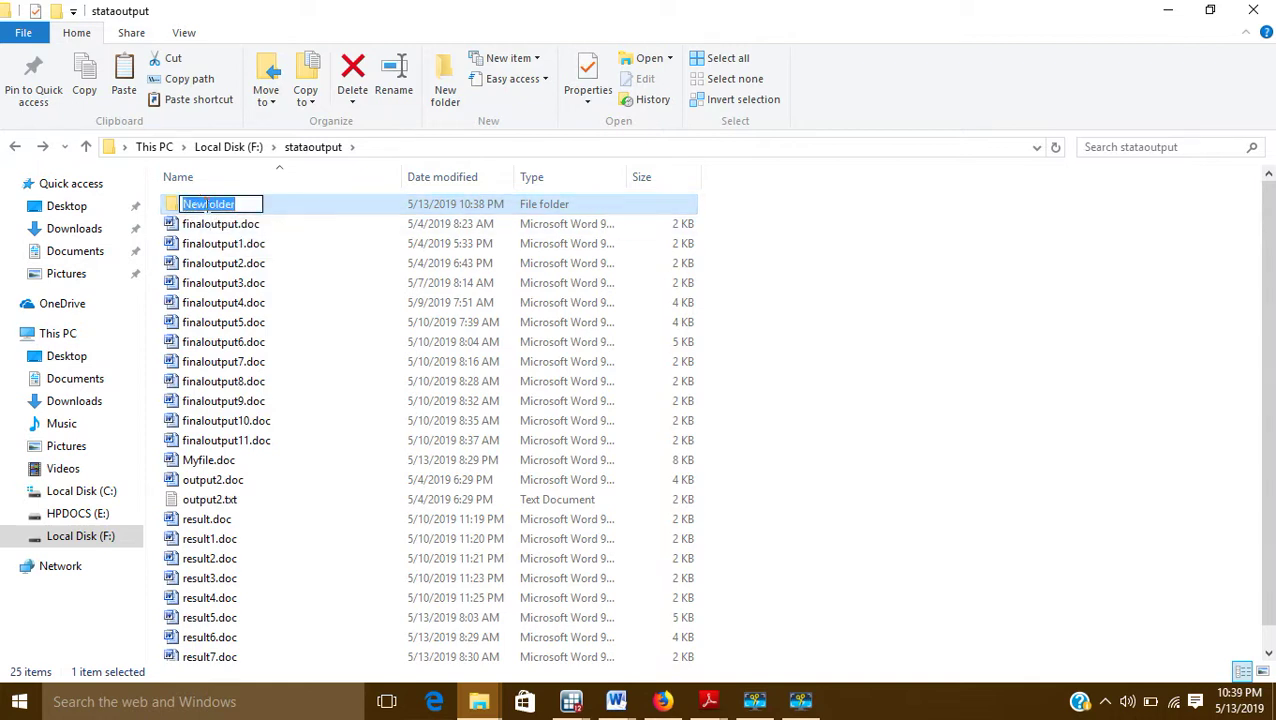
pyautogui.click(207, 204)
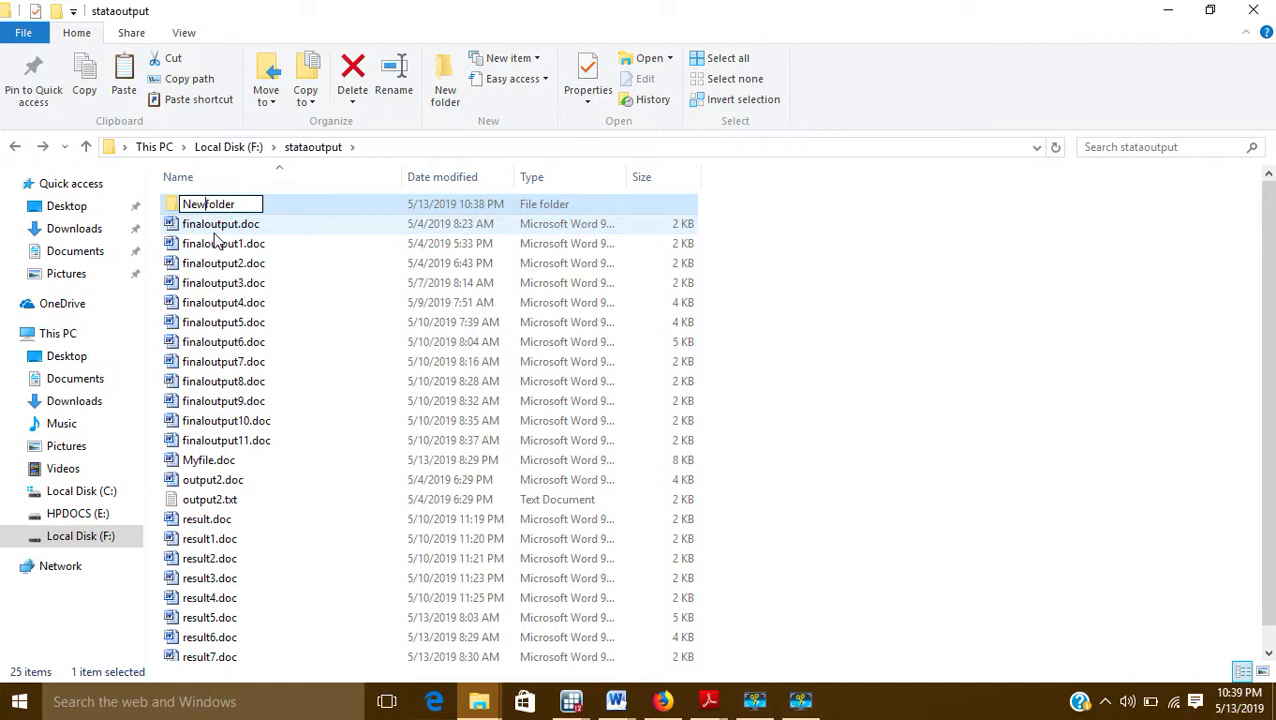
pyautogui.click(197, 226)
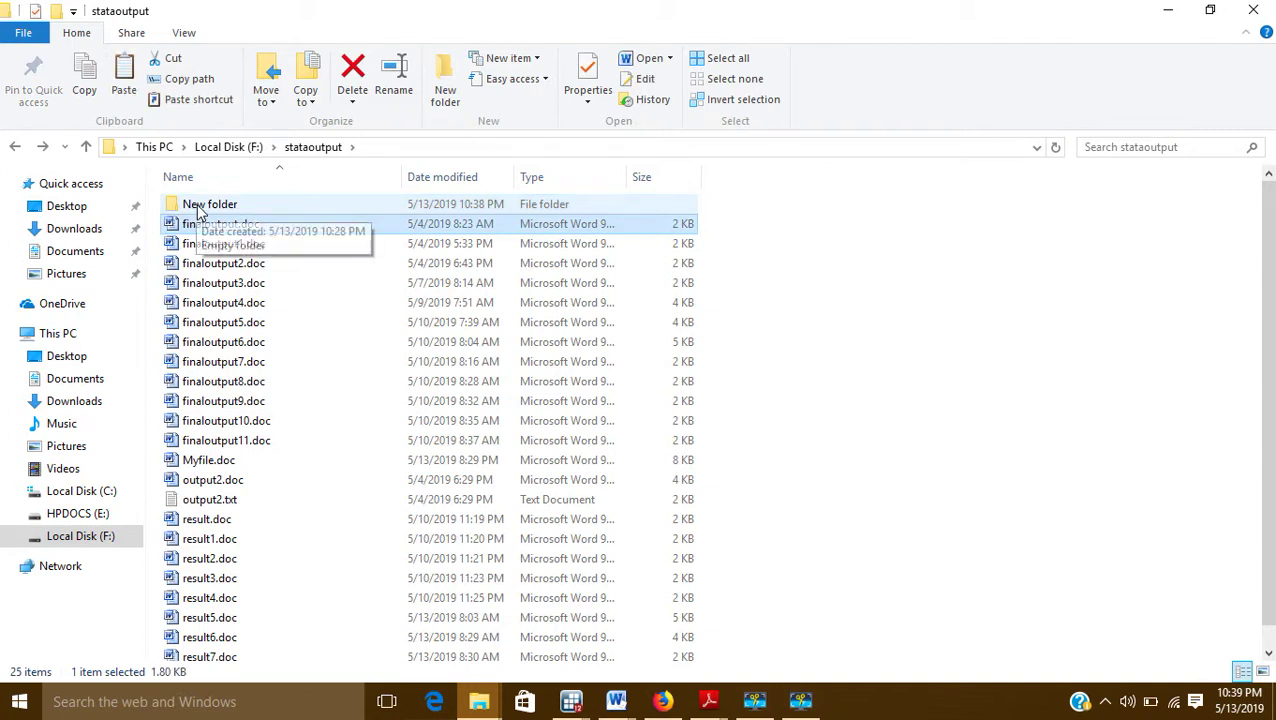
pyautogui.click(214, 206)
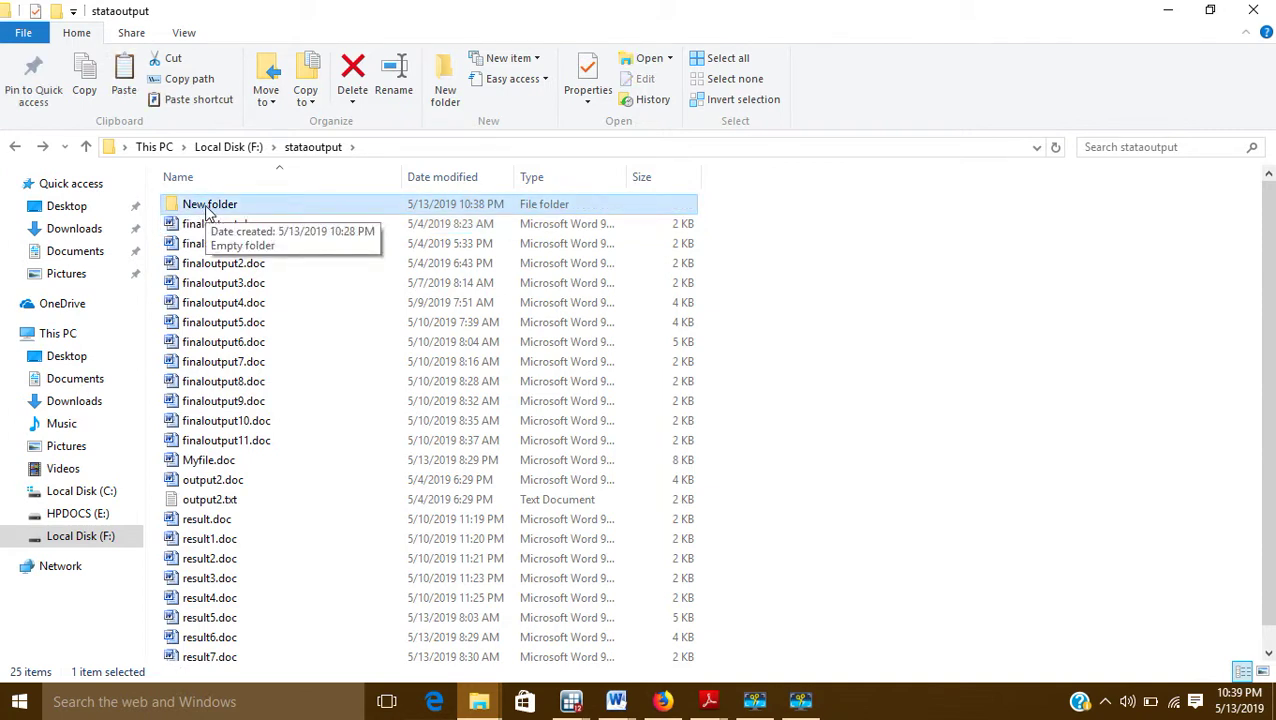
pyautogui.click(205, 205)
pyautogui.click(207, 204)
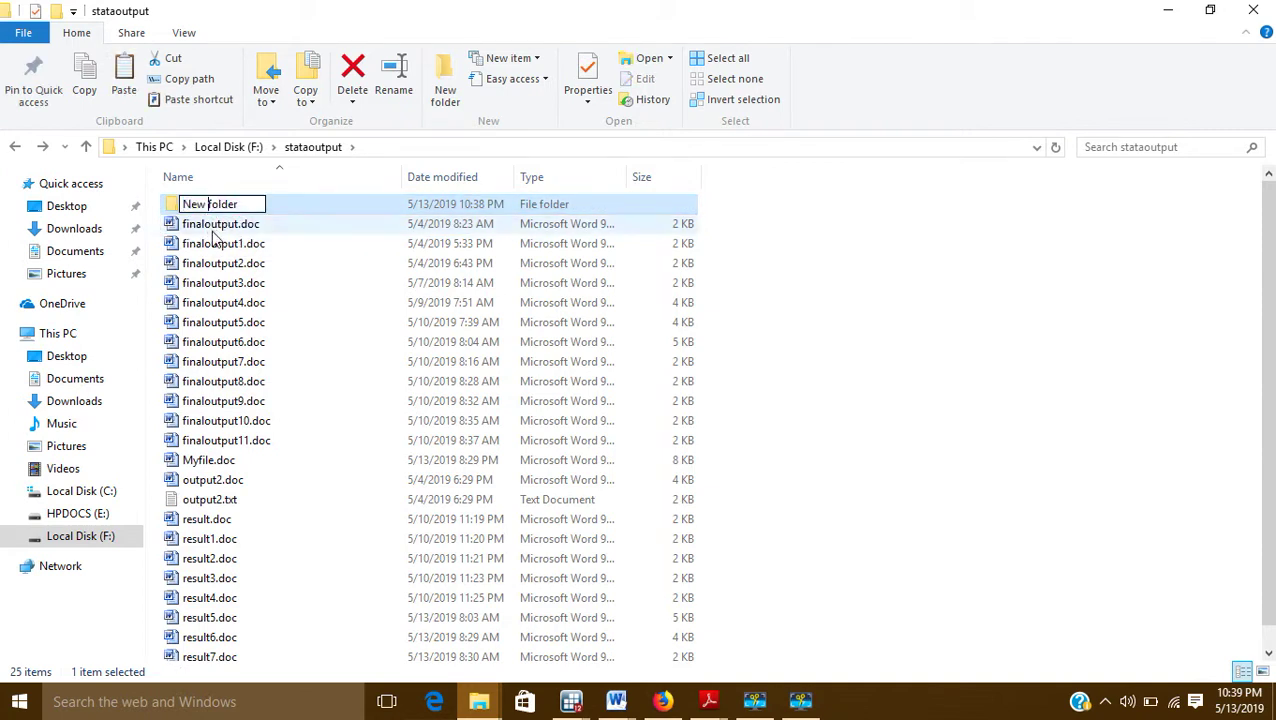
pyautogui.press('BackSpace')
pyautogui.click(222, 243)
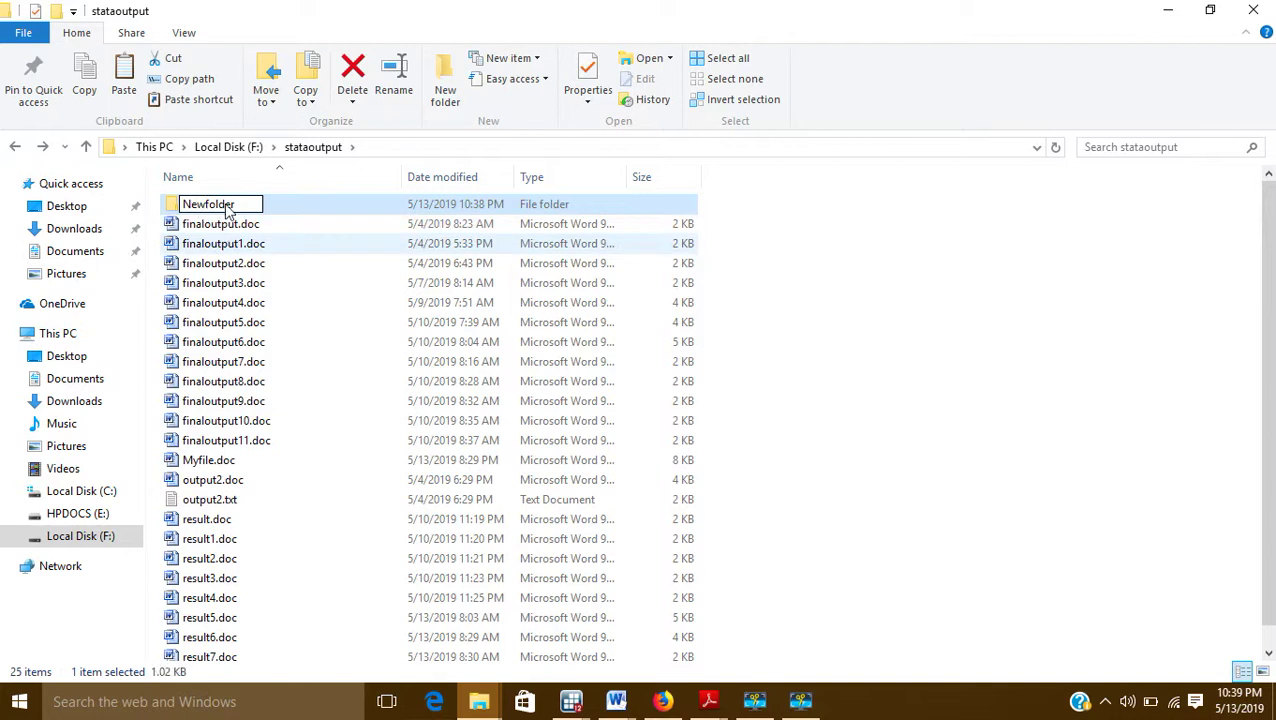
# Open Newfolder and copy its folder address to the clipboard.
pyautogui.click(202, 206)
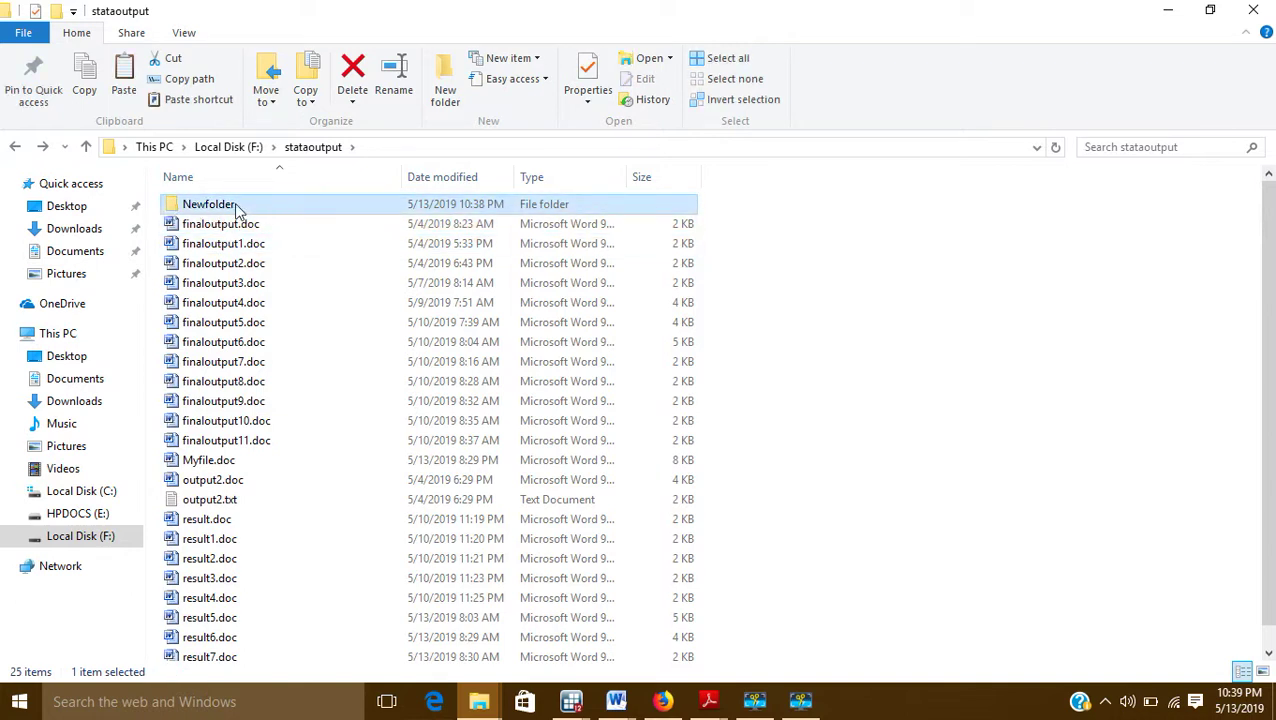
pyautogui.doubleClick(236, 206)
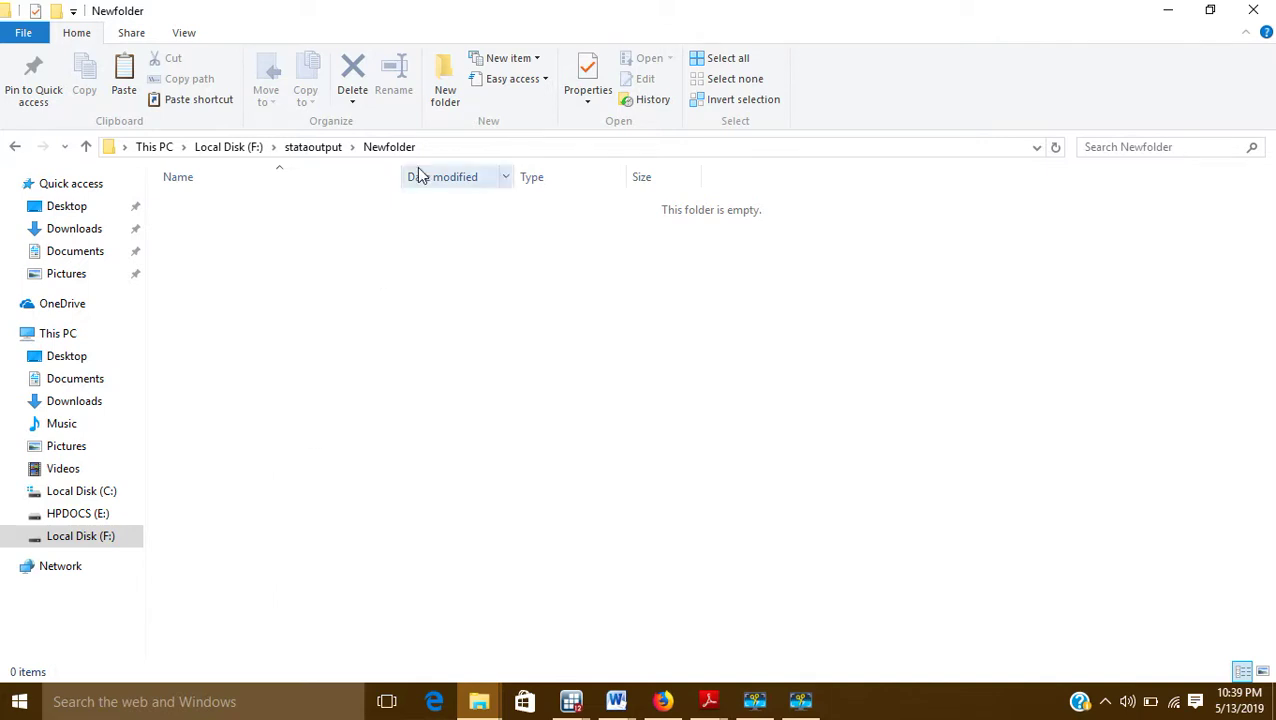
pyautogui.rightClick(518, 150)
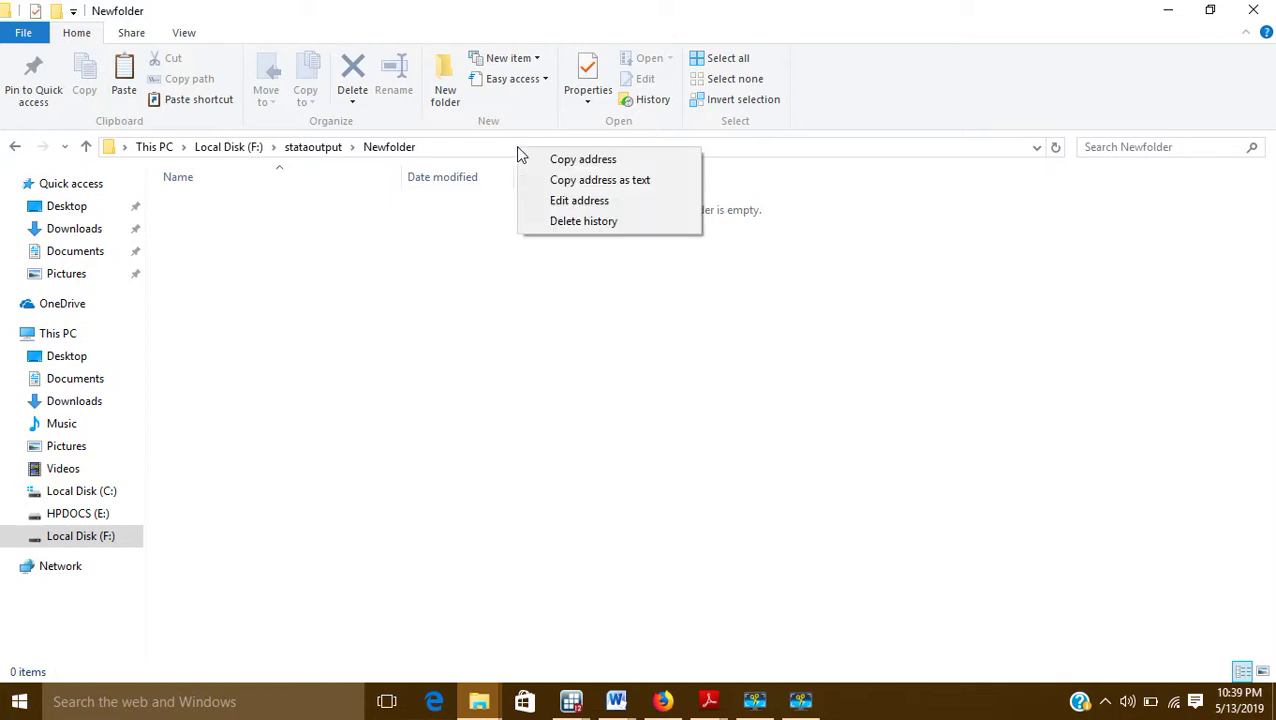
pyautogui.click(580, 162)
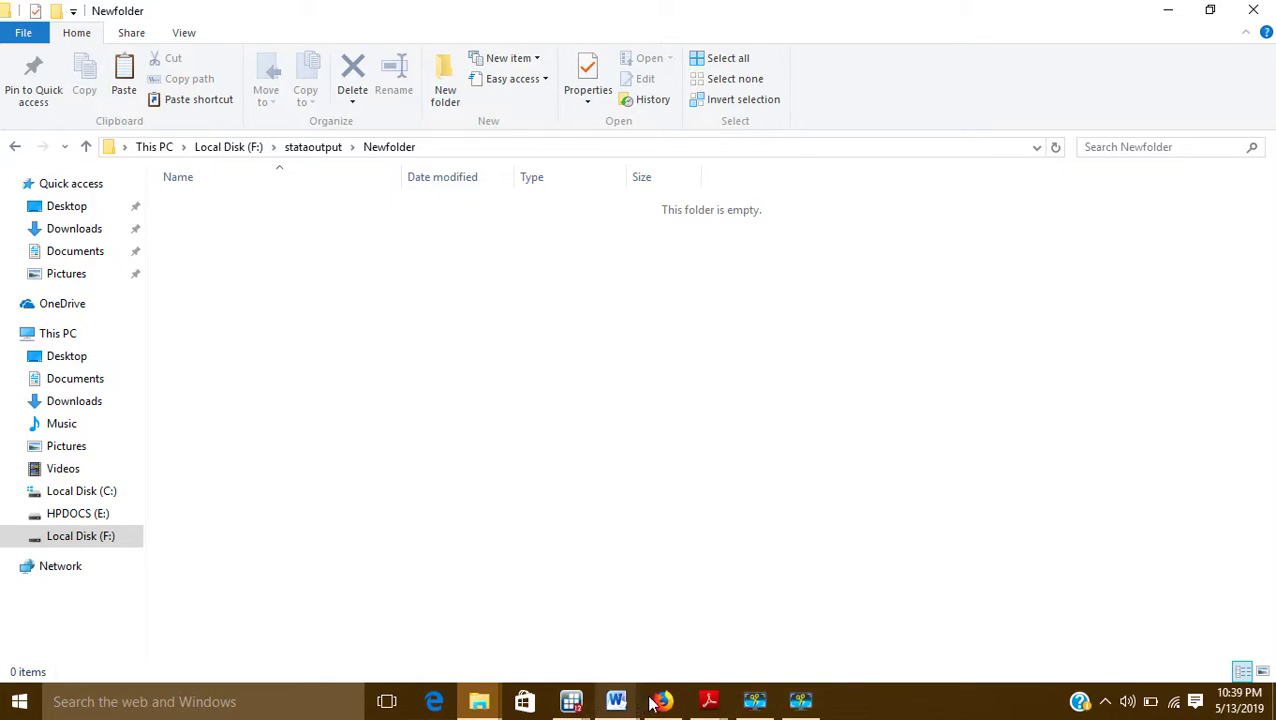
pyautogui.click(570, 701)
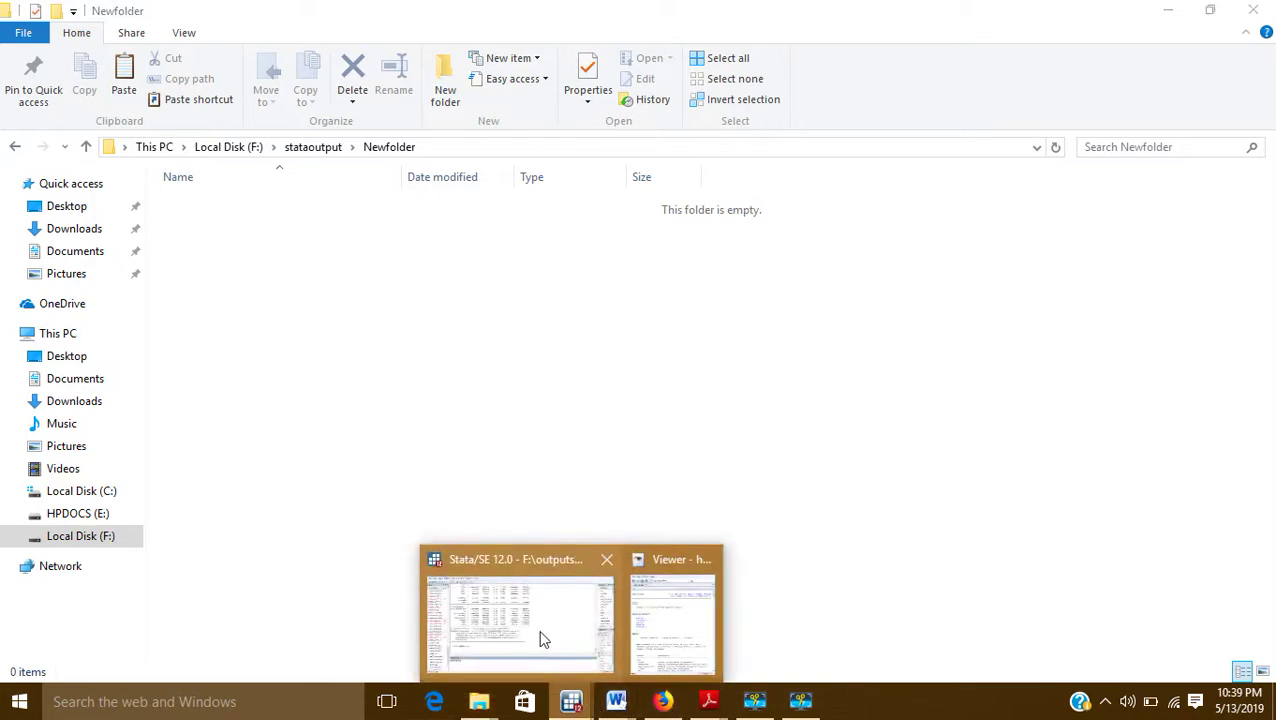
# Export the stored estimates with esttab using F:\stataoutput\Newfolder\testestimate1.doc.
pyautogui.click(540, 638)
pyautogui.click(233, 597)
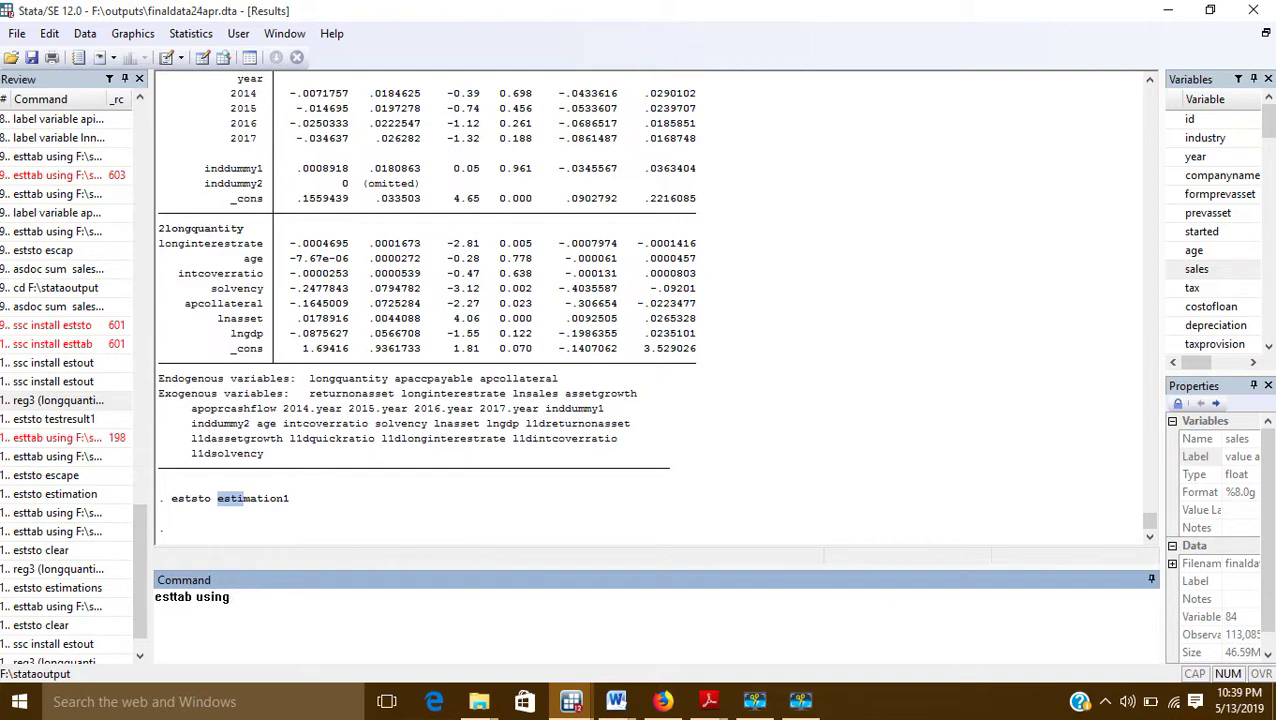
pyautogui.hotkey('ctrl', 'v')
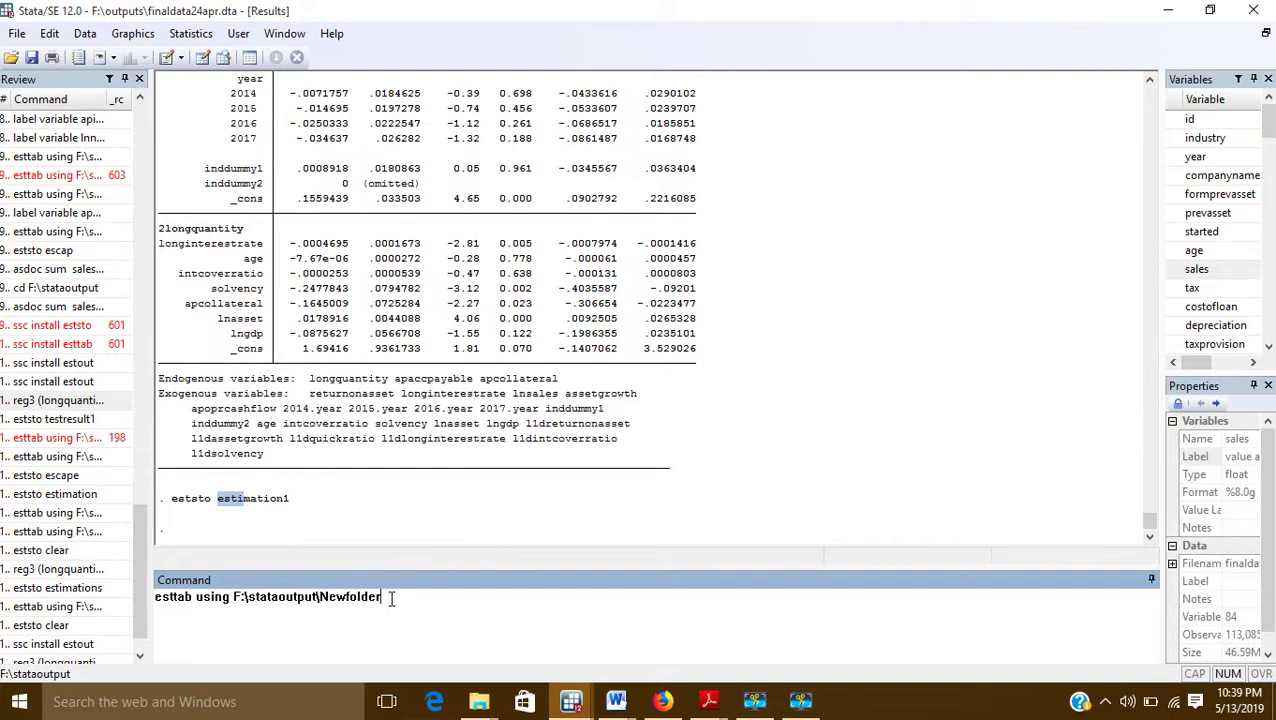
pyautogui.write('\\')
pyautogui.write('testestimate1.doc')
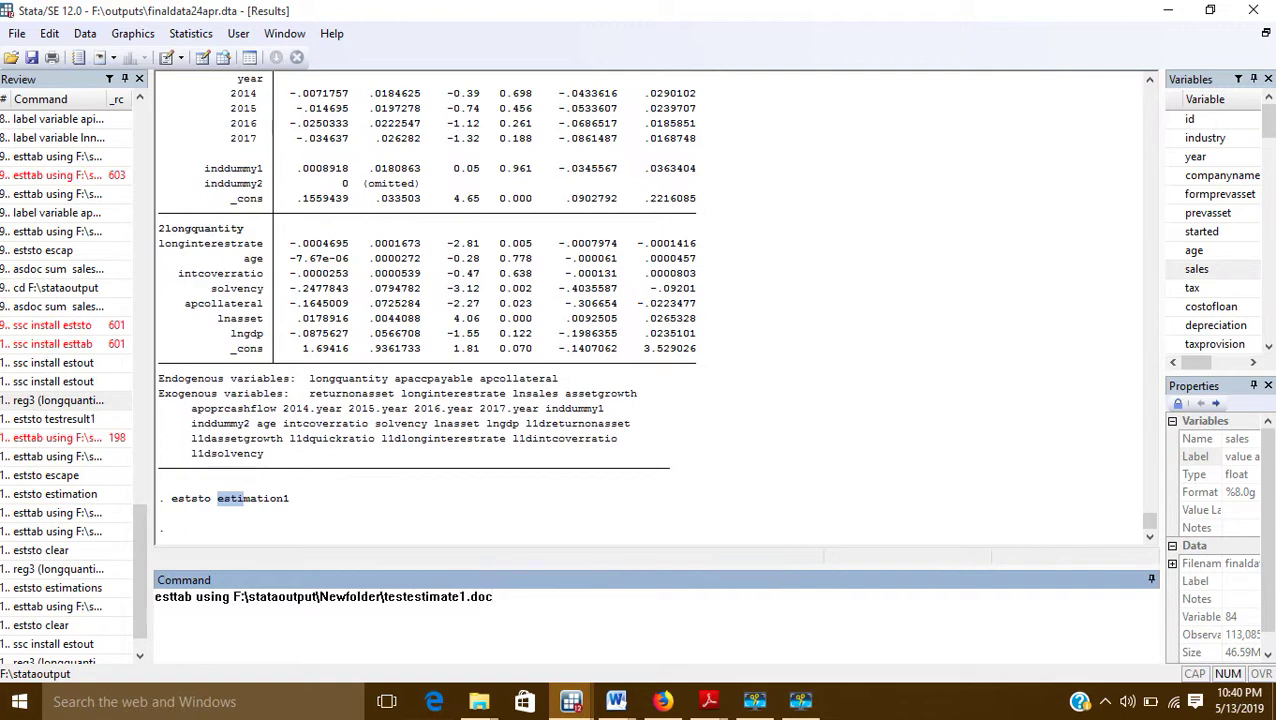
pyautogui.press('Return')
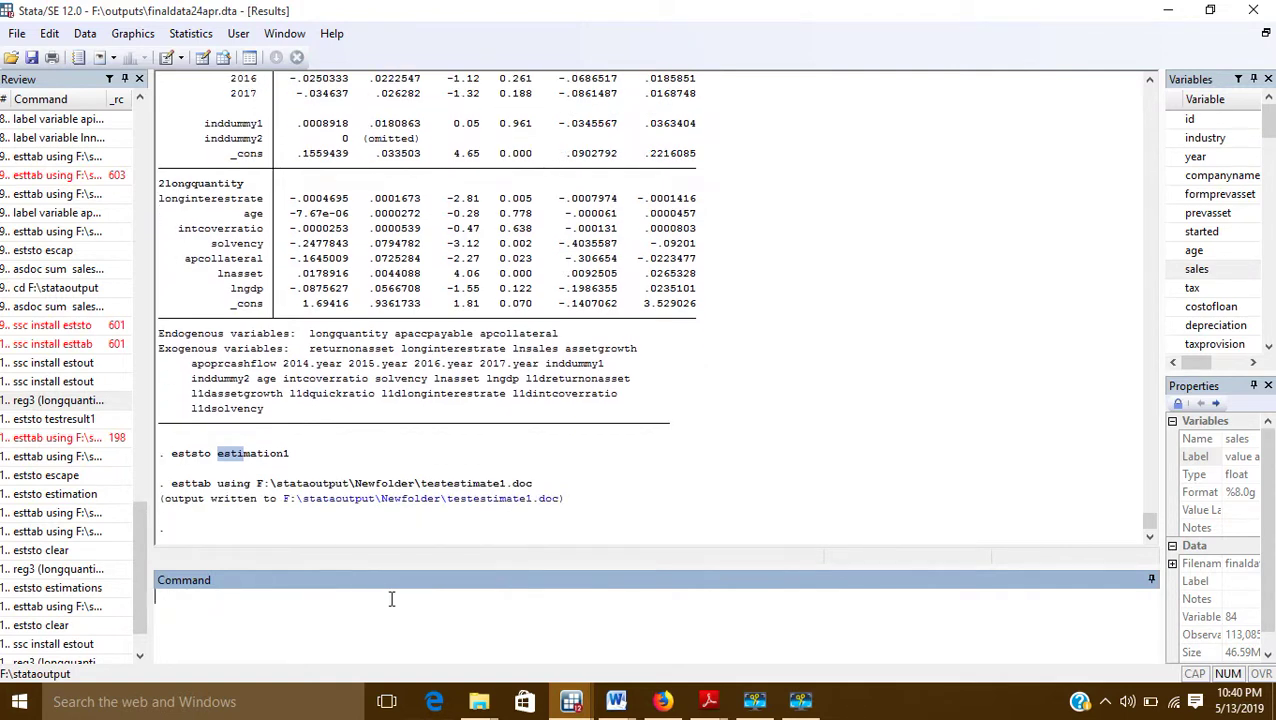
# Open testestimate1.doc in Word, maximized, and review the longquantity coefficient table.
pyautogui.click(440, 505)
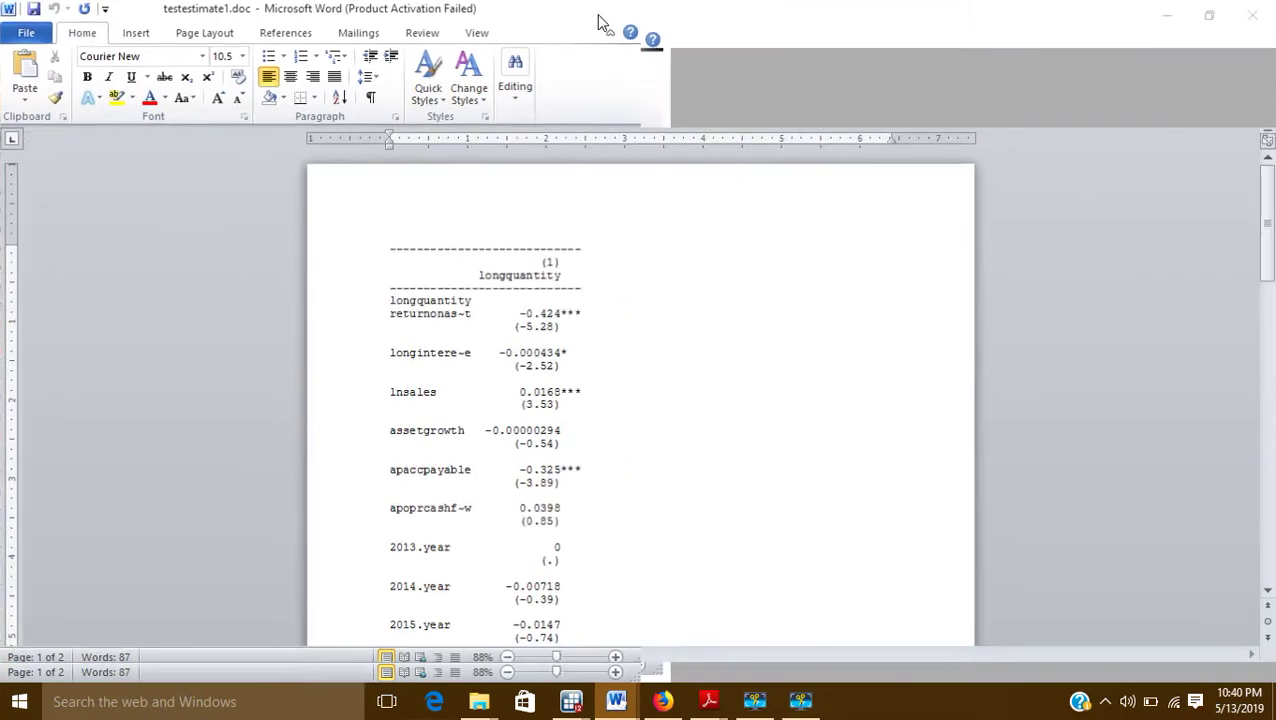
pyautogui.click(598, 15)
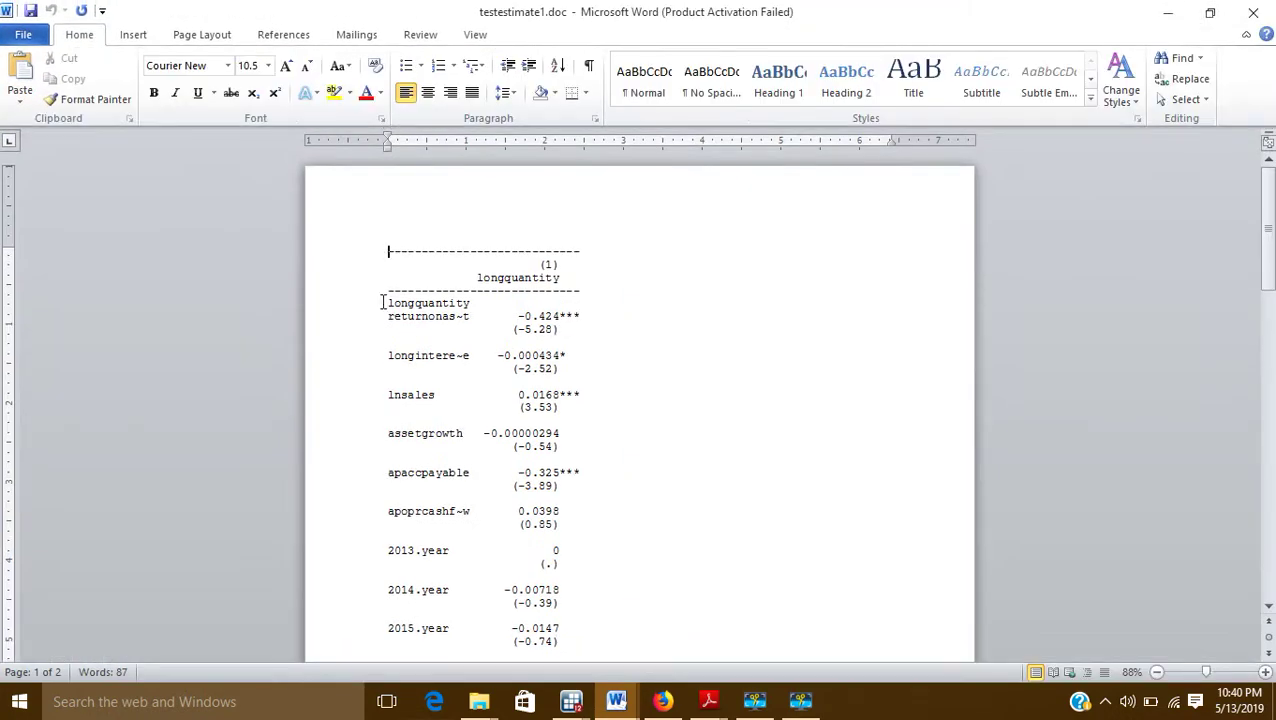
pyautogui.scroll(-6, 413, 336)
pyautogui.scroll(5, 414, 343)
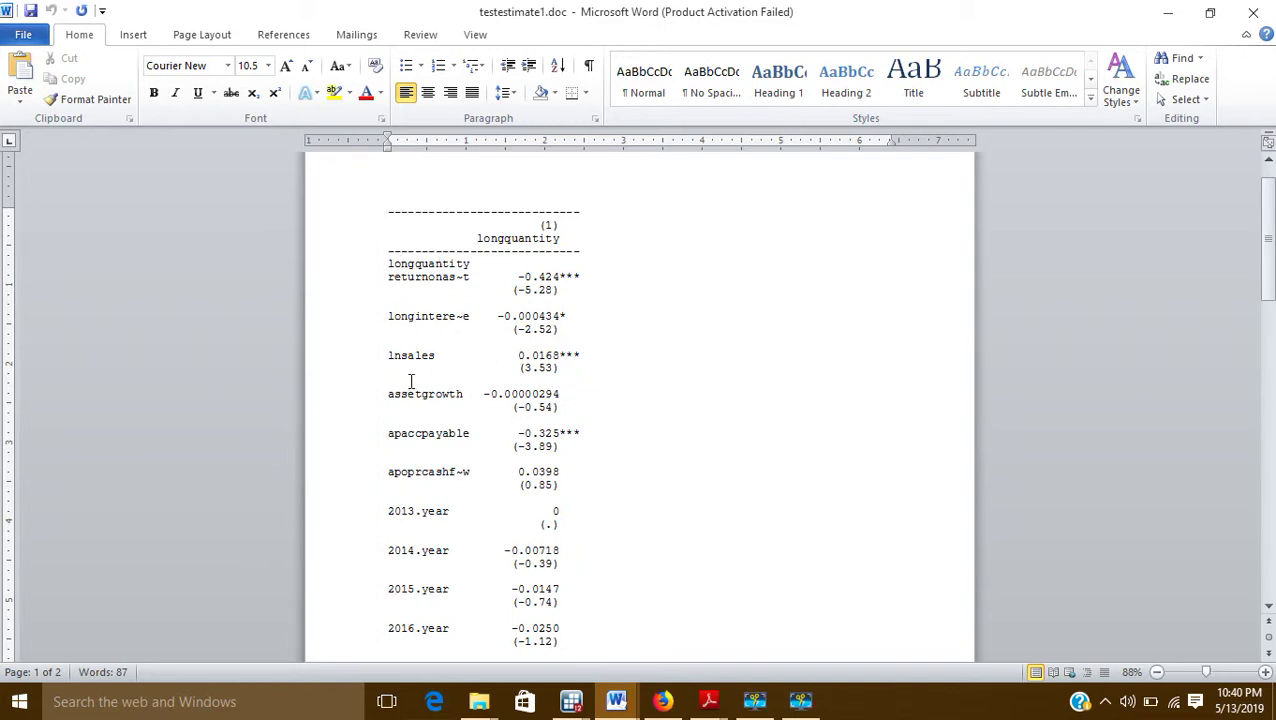
pyautogui.moveTo(389, 264); pyautogui.dragTo(470, 278)
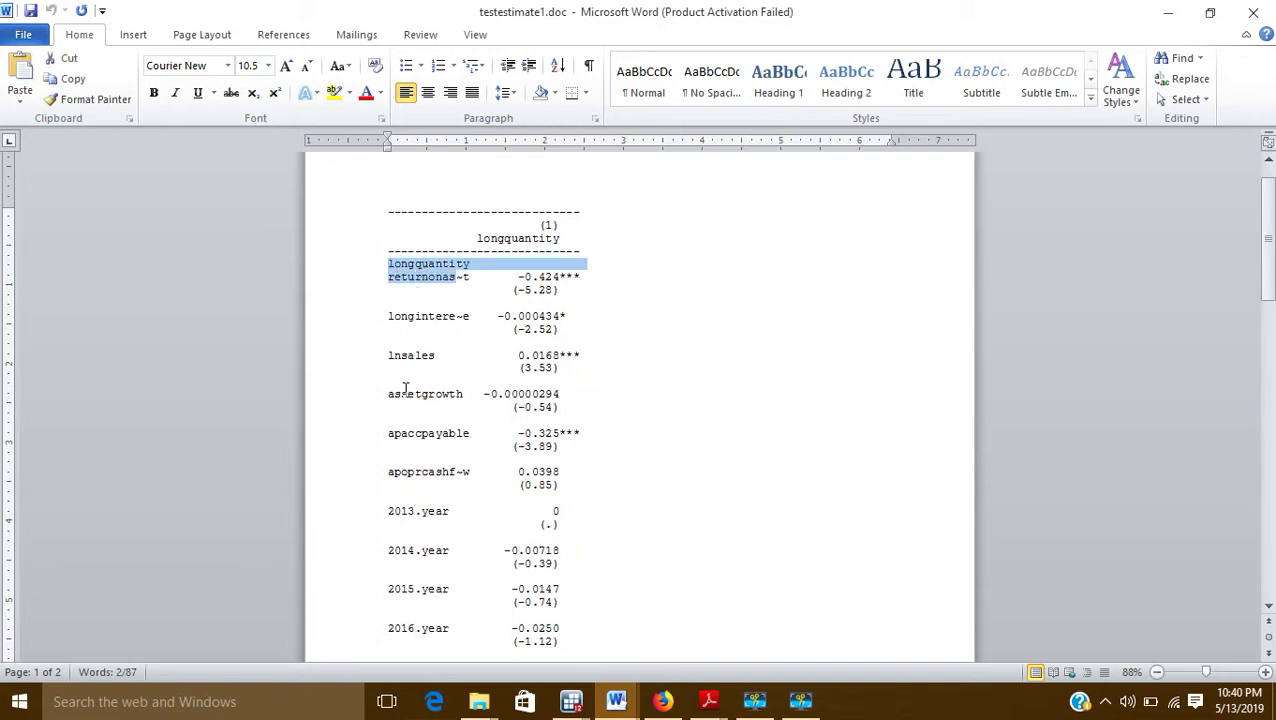
pyautogui.scroll(-5, 418, 457)
pyautogui.scroll(-6, 425, 465)
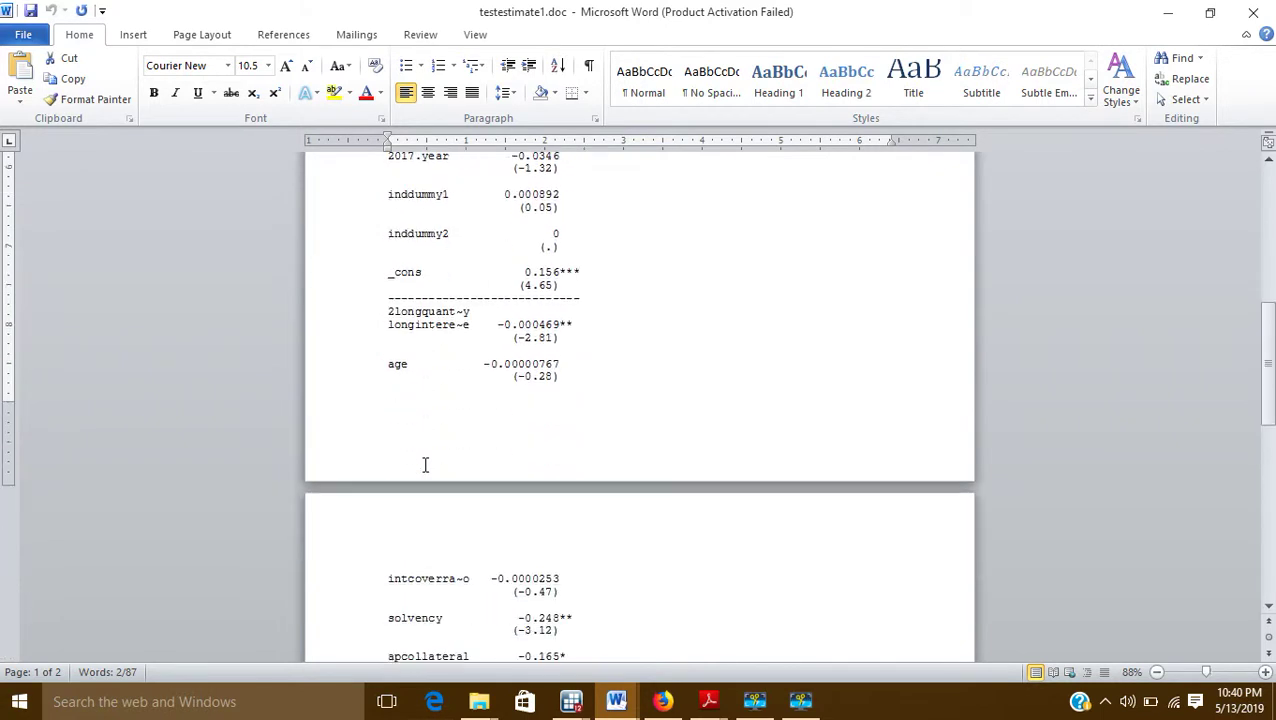
pyautogui.scroll(3, 425, 465)
pyautogui.scroll(8, 425, 465)
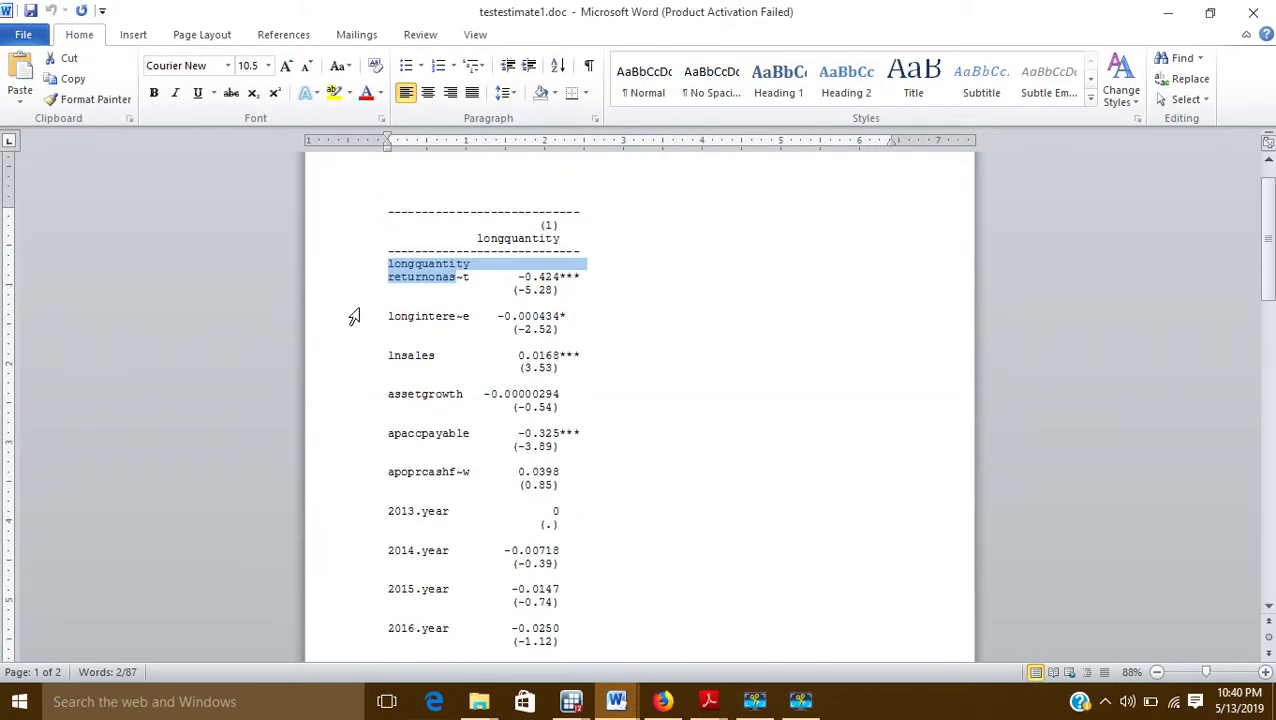
pyautogui.click(389, 268)
pyautogui.moveTo(389, 264); pyautogui.dragTo(487, 522)
pyautogui.click(487, 522)
pyautogui.scroll(7, 567, 515)
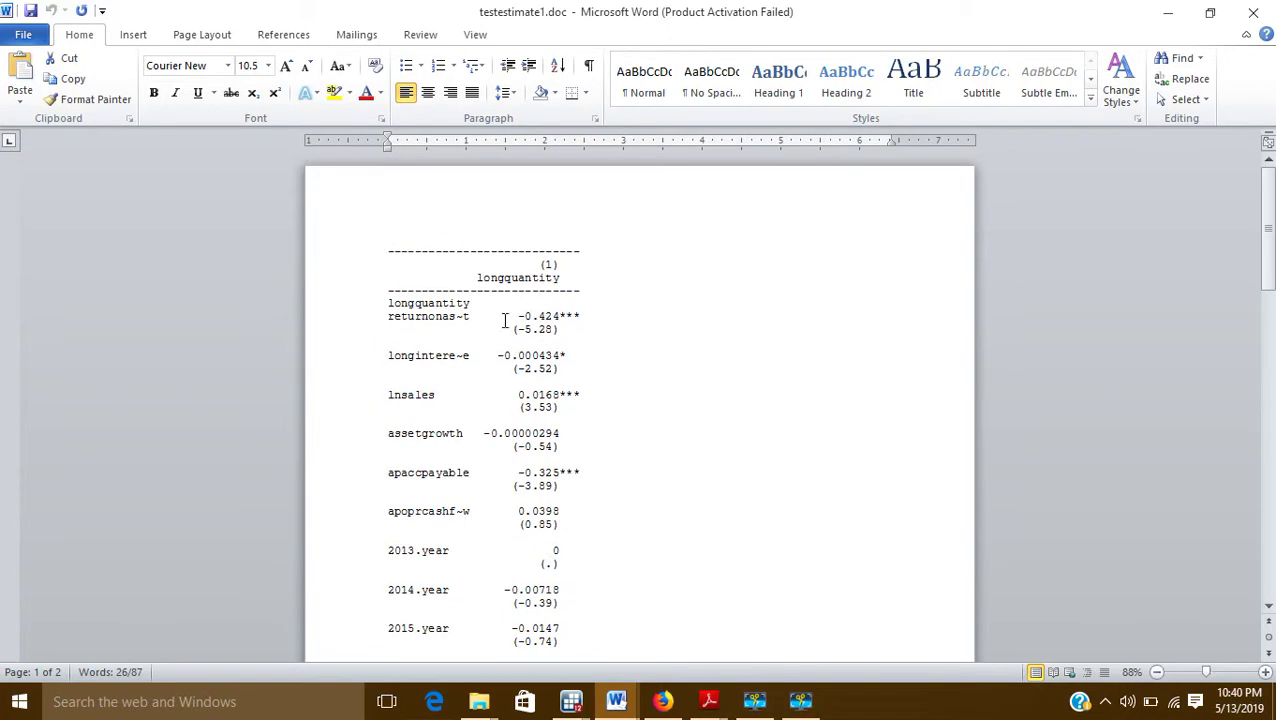
# Dock Word on the right half of the screen with Stata at the top left.
pyautogui.click(1210, 12)
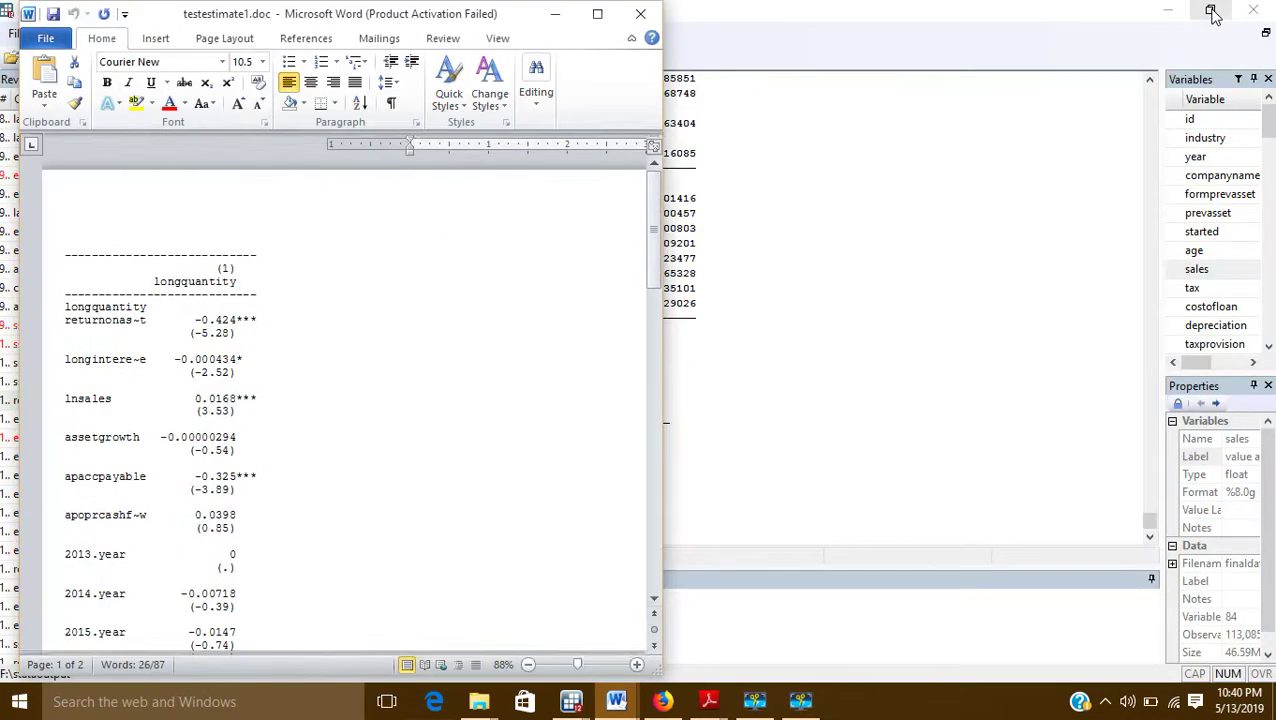
pyautogui.click(1212, 9)
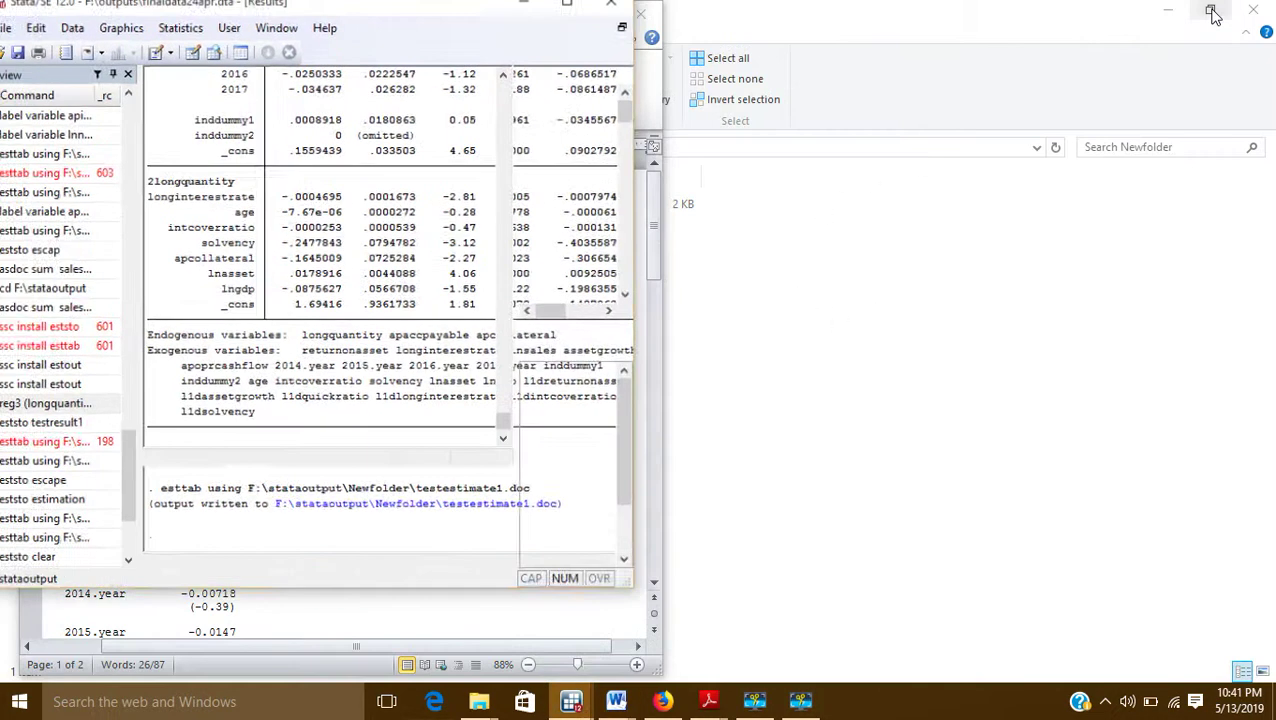
pyautogui.moveTo(448, 35); pyautogui.dragTo(400, 97)
pyautogui.click(497, 28)
pyautogui.moveTo(497, 28); pyautogui.dragTo(1272, 30)
pyautogui.moveTo(407, 86); pyautogui.dragTo(397, 30)
pyautogui.scroll(6, 250, 304)
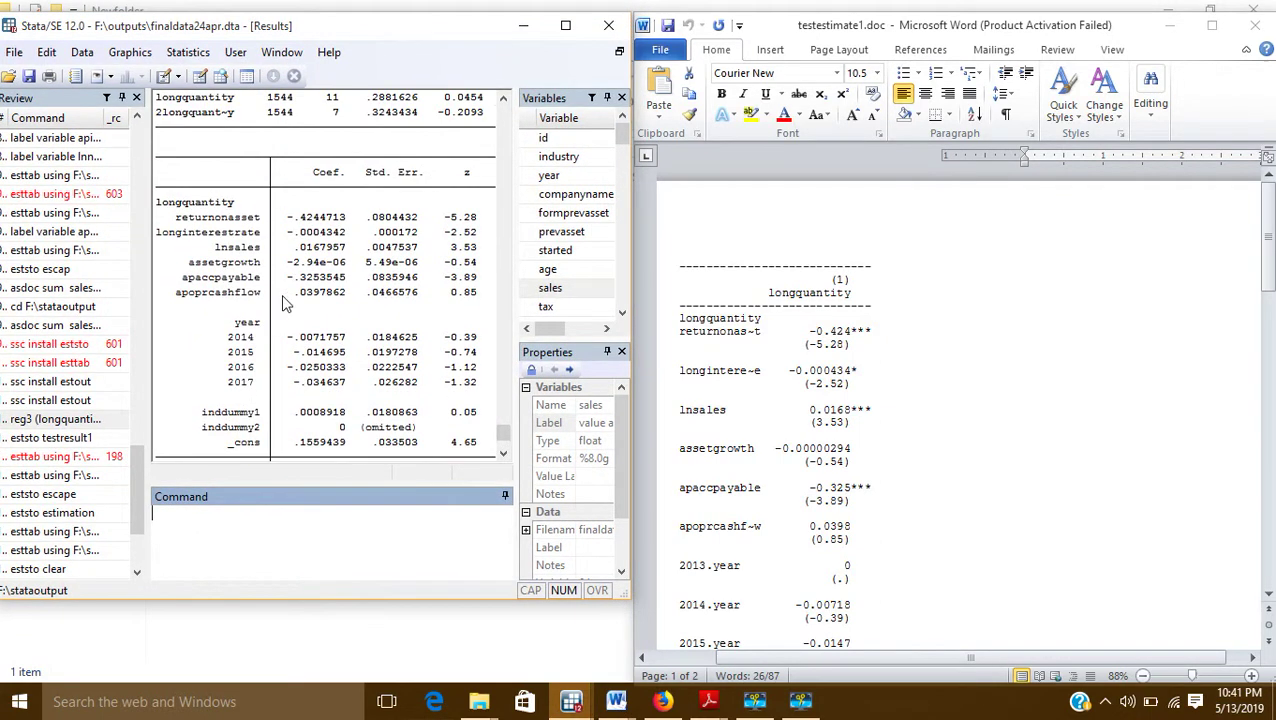
pyautogui.click(814, 336)
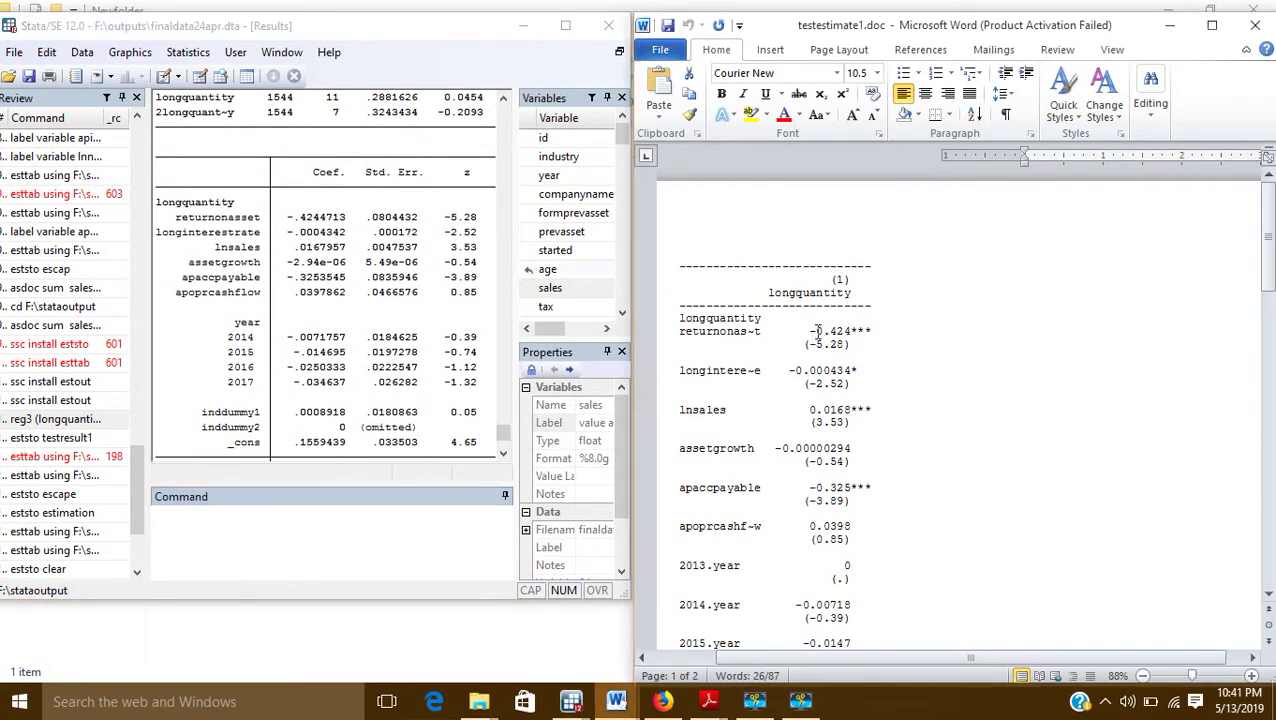
pyautogui.moveTo(878, 330); pyautogui.dragTo(806, 331)
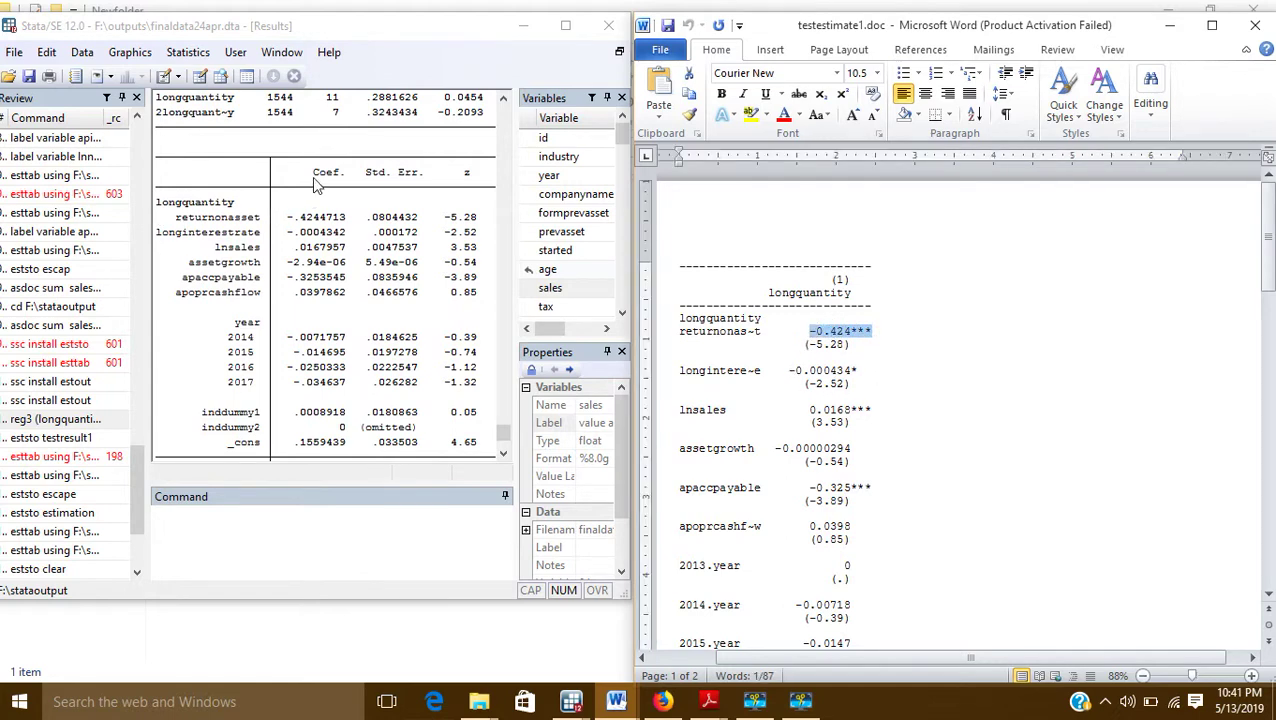
pyautogui.moveTo(314, 172); pyautogui.dragTo(332, 230)
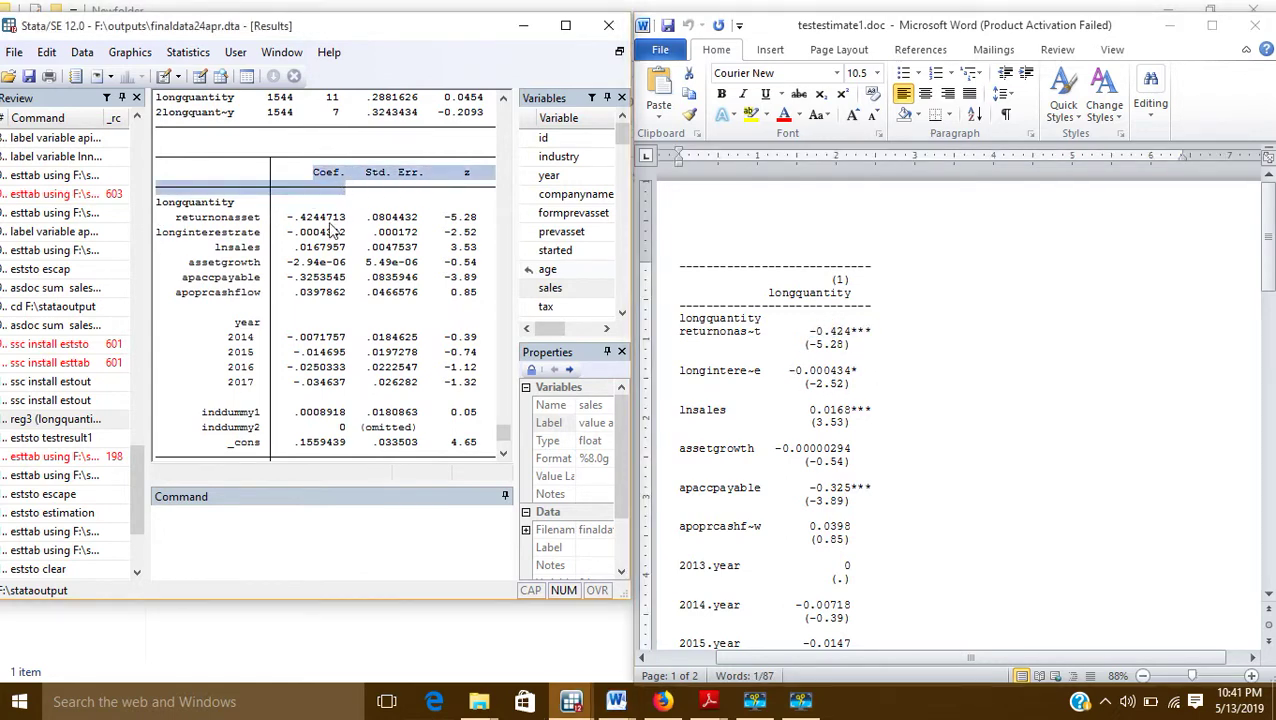
pyautogui.click(791, 376)
pyautogui.moveTo(789, 372); pyautogui.dragTo(849, 372)
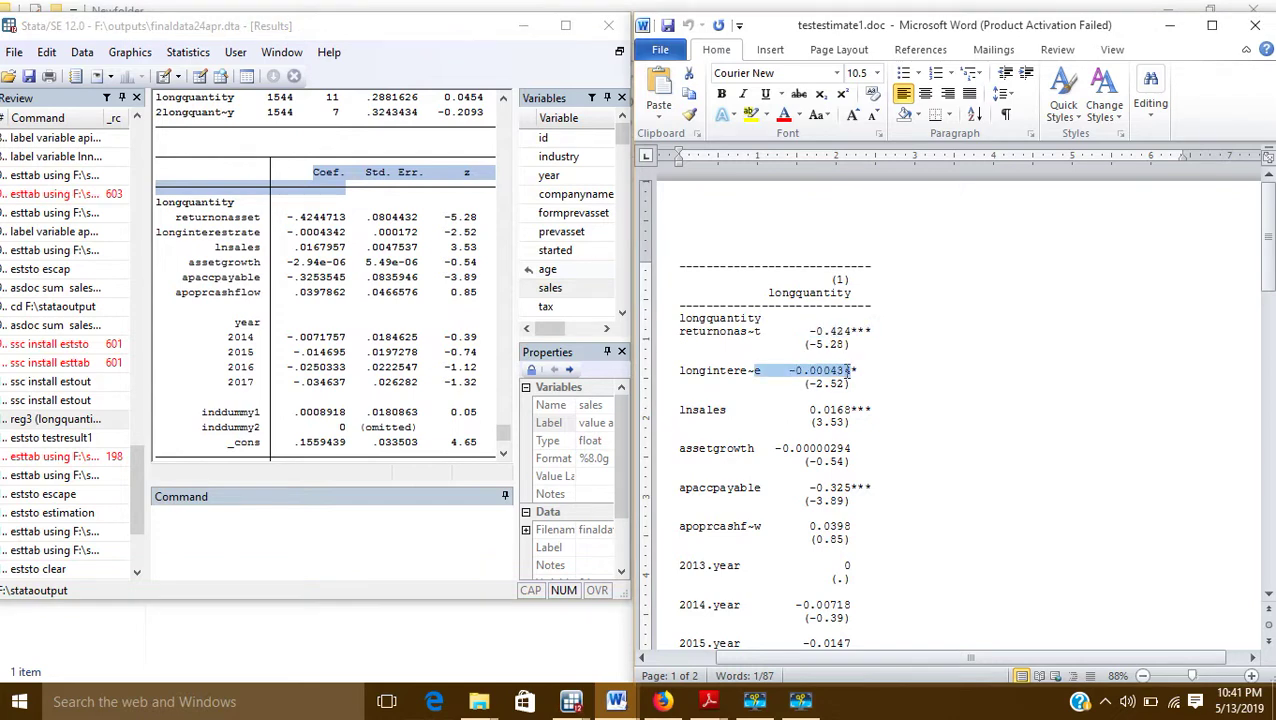
pyautogui.tripleClick(800, 412)
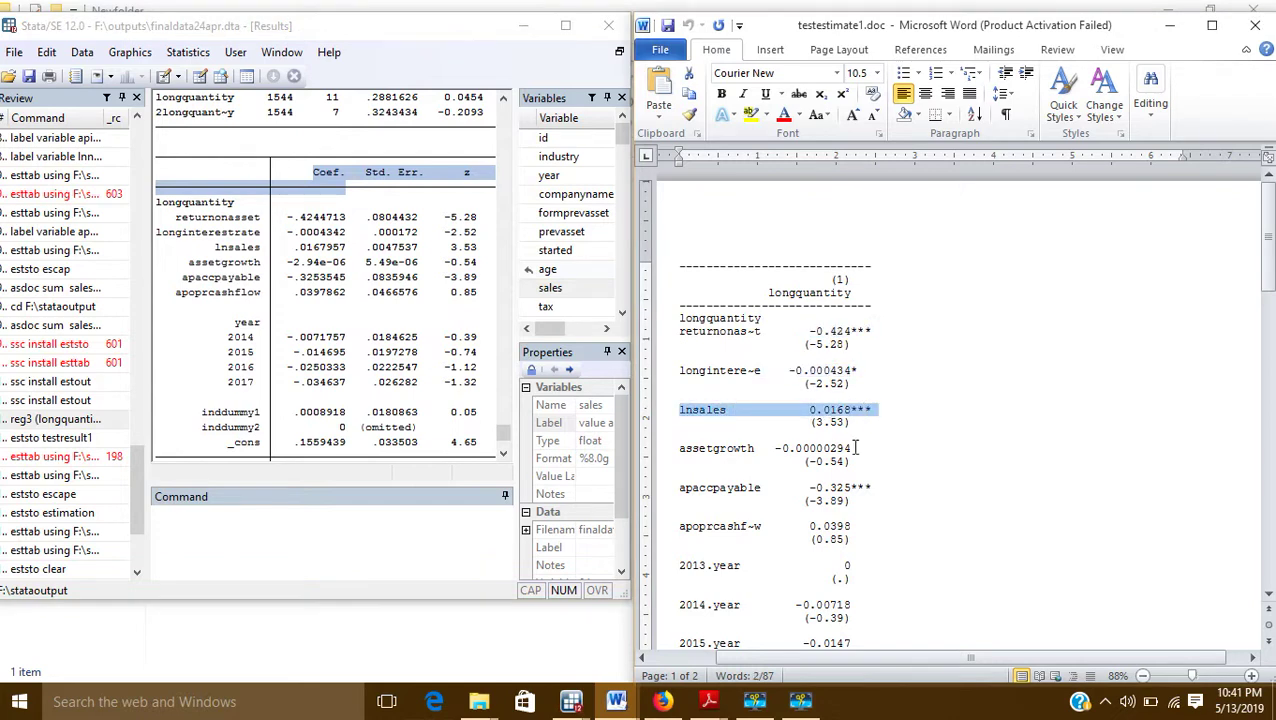
pyautogui.click(783, 412)
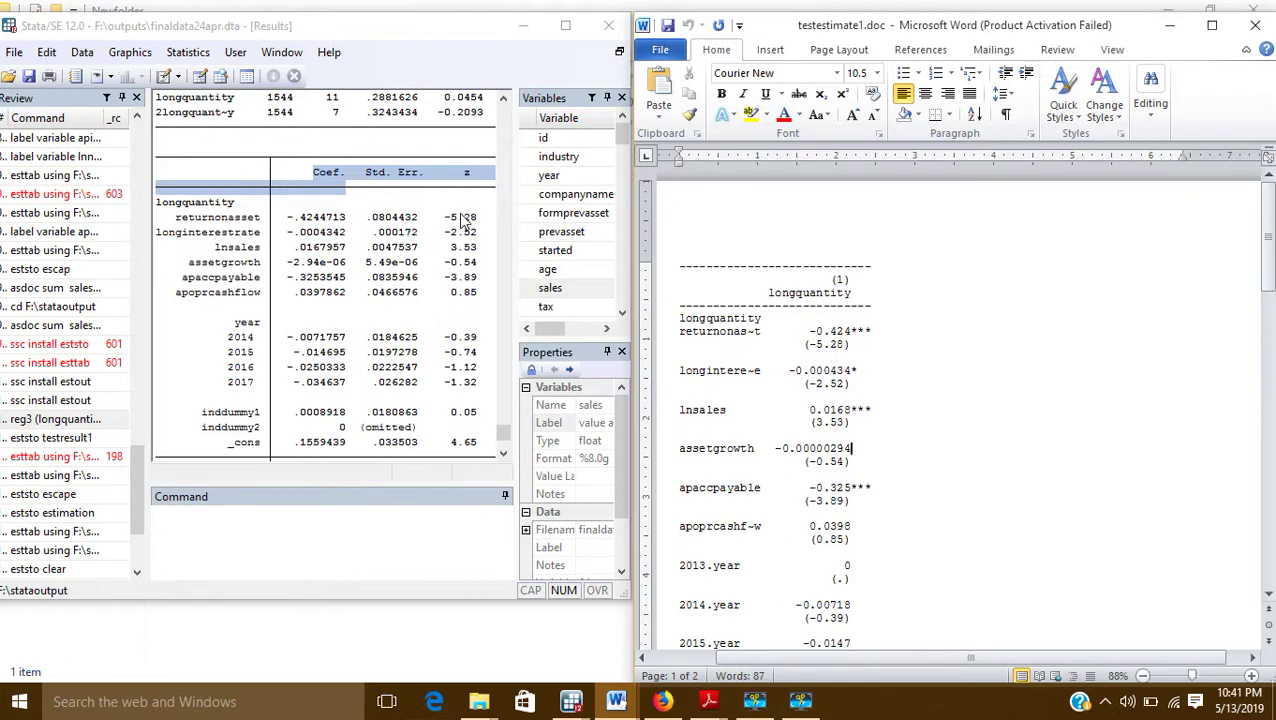
pyautogui.moveTo(446, 217); pyautogui.dragTo(478, 226)
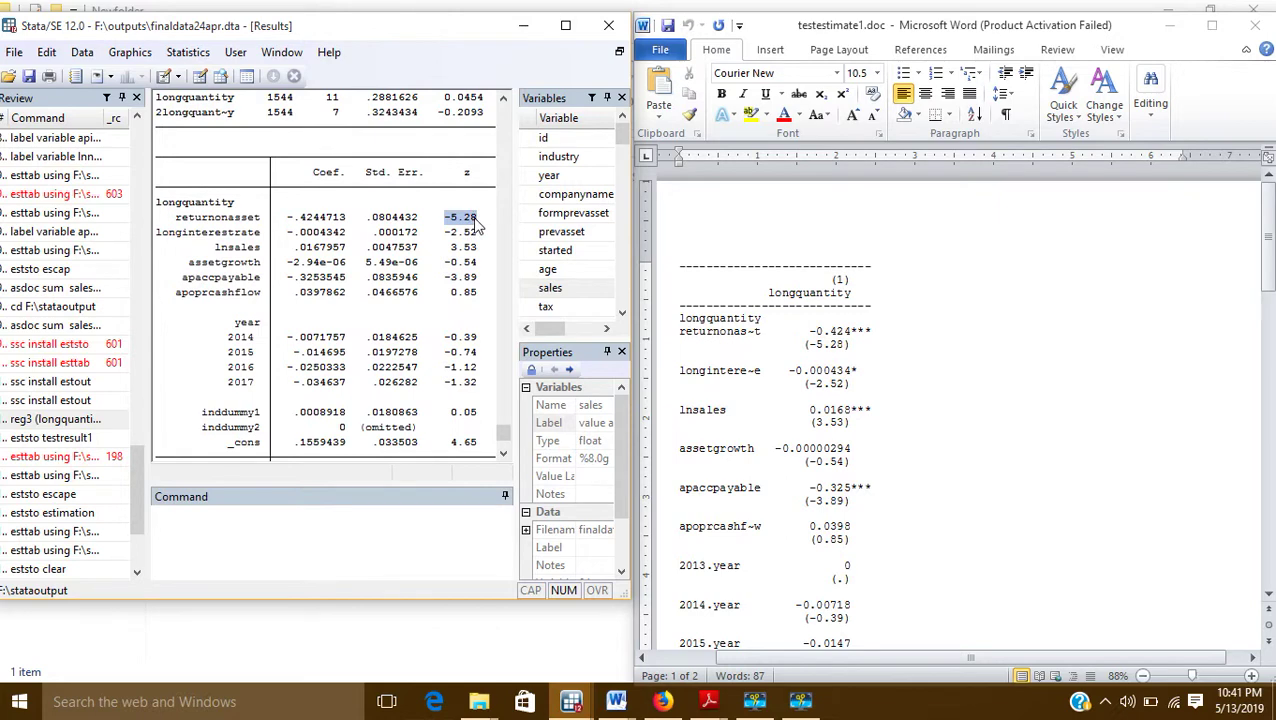
pyautogui.scroll(-12, 774, 419)
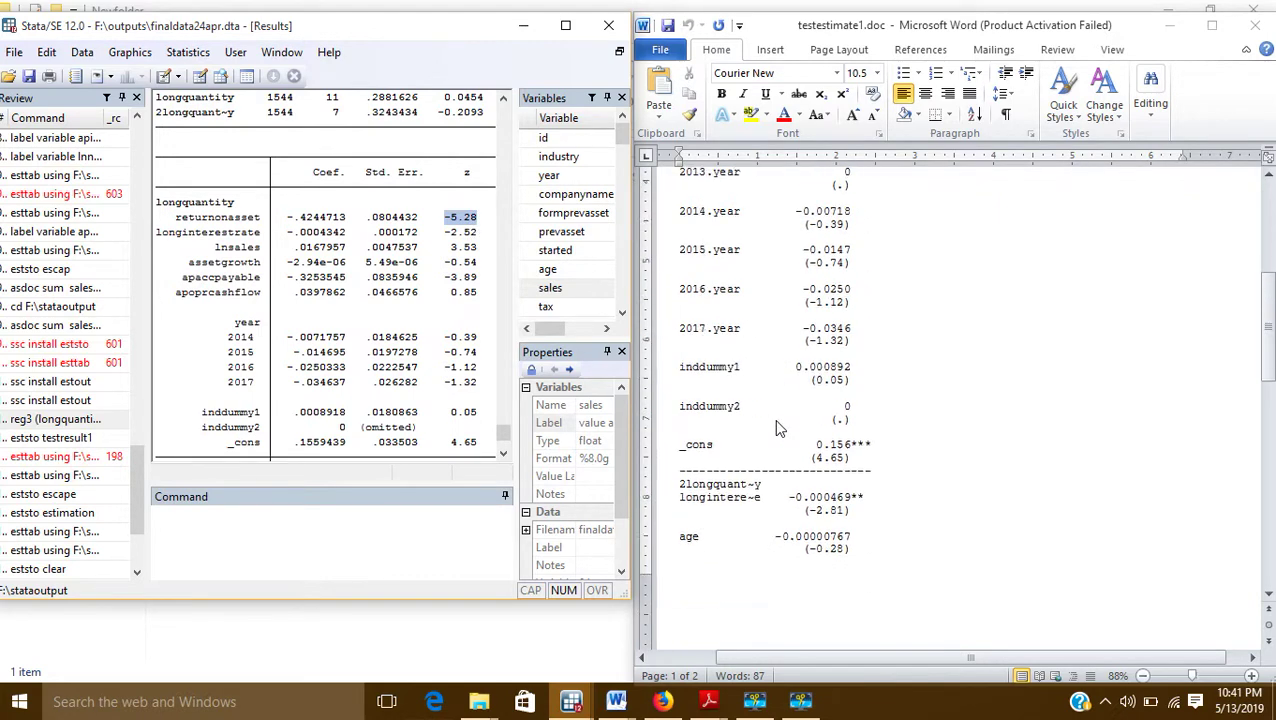
pyautogui.scroll(-6, 774, 419)
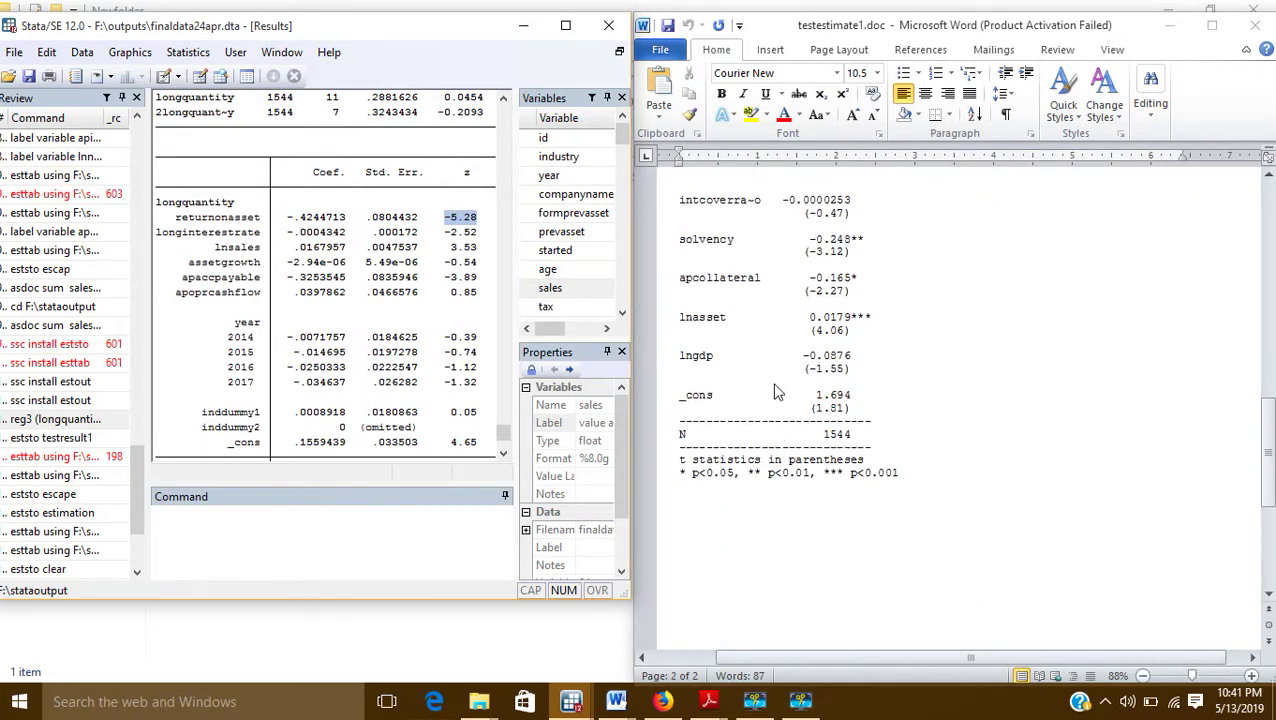
pyautogui.scroll(15, 773, 380)
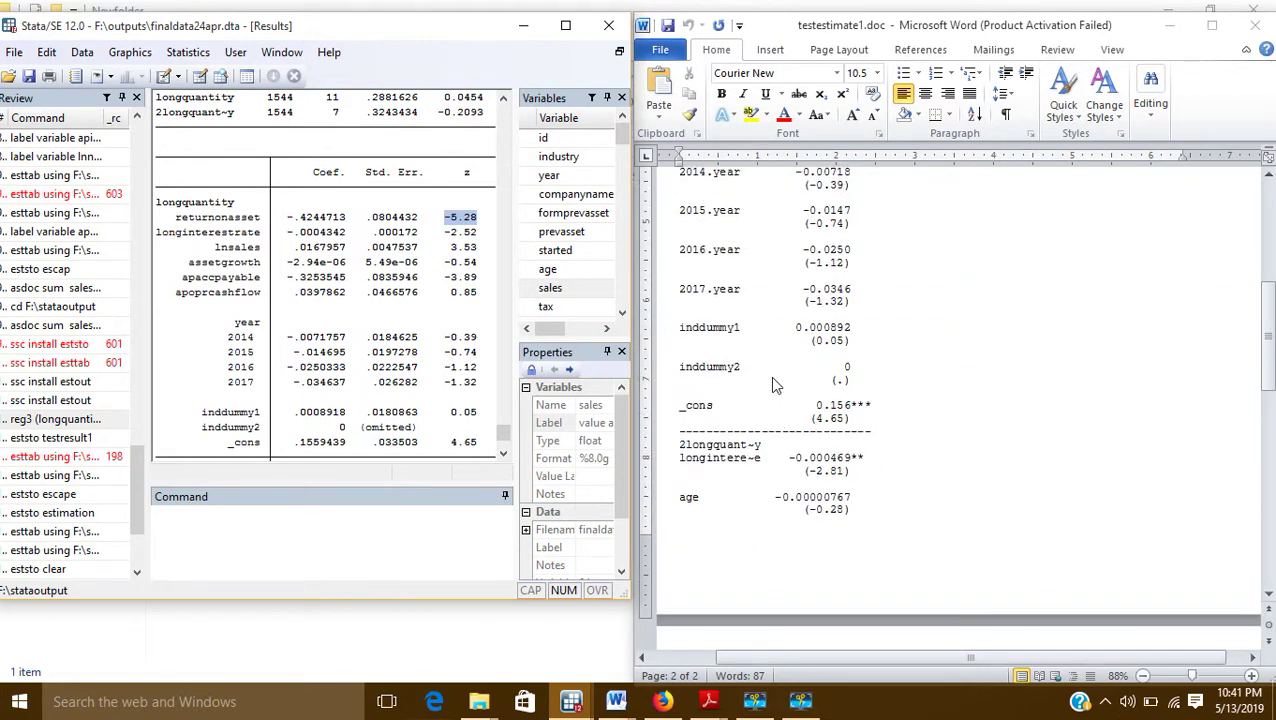
pyautogui.doubleClick(466, 173)
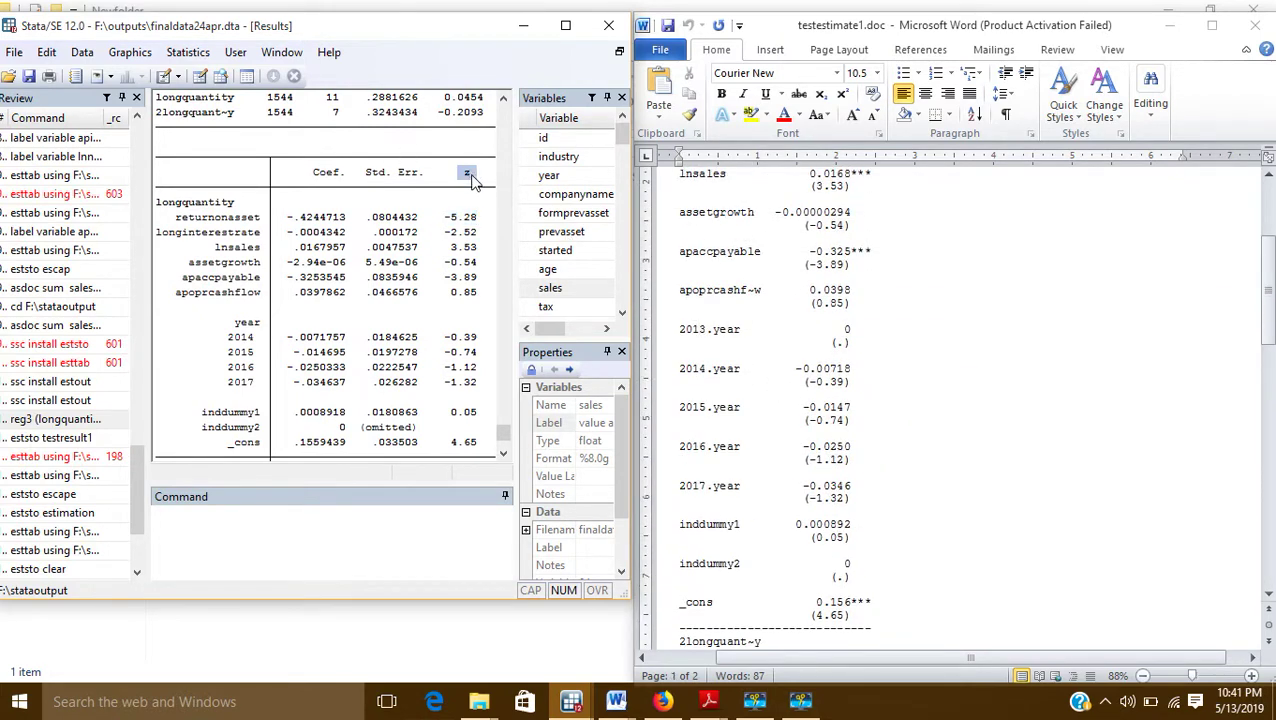
pyautogui.scroll(-10, 795, 340)
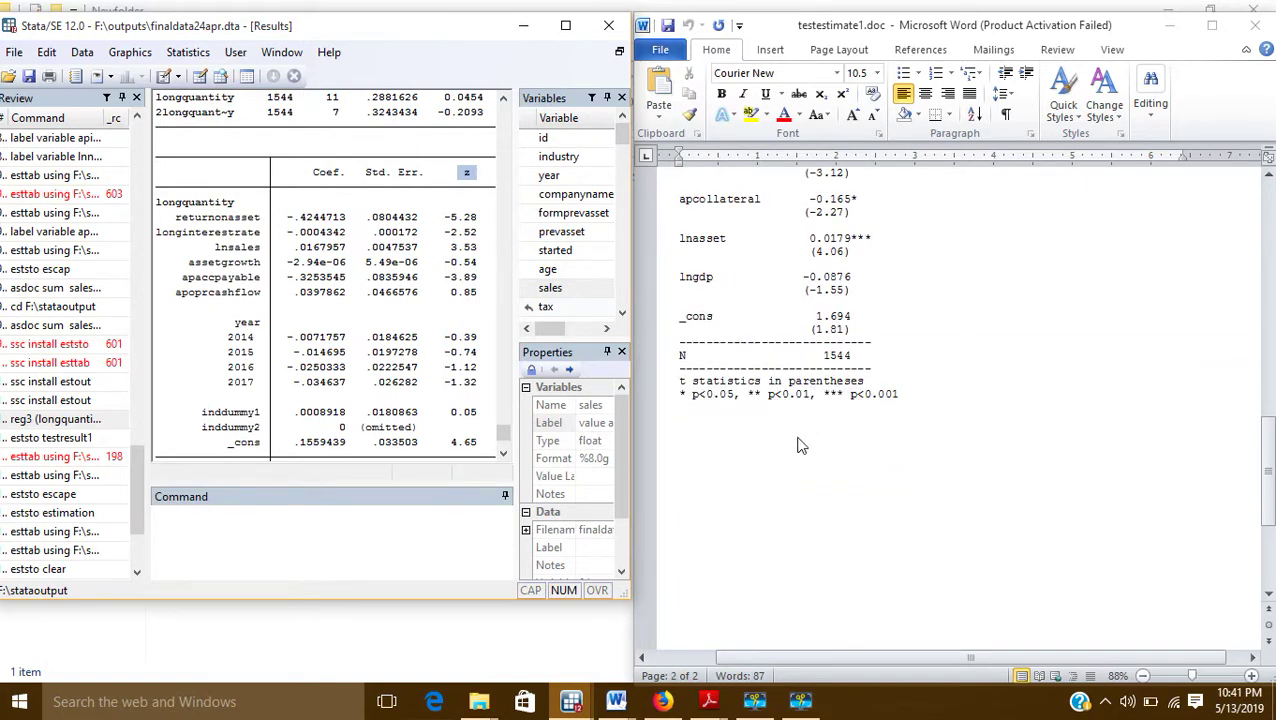
pyautogui.scroll(12, 797, 446)
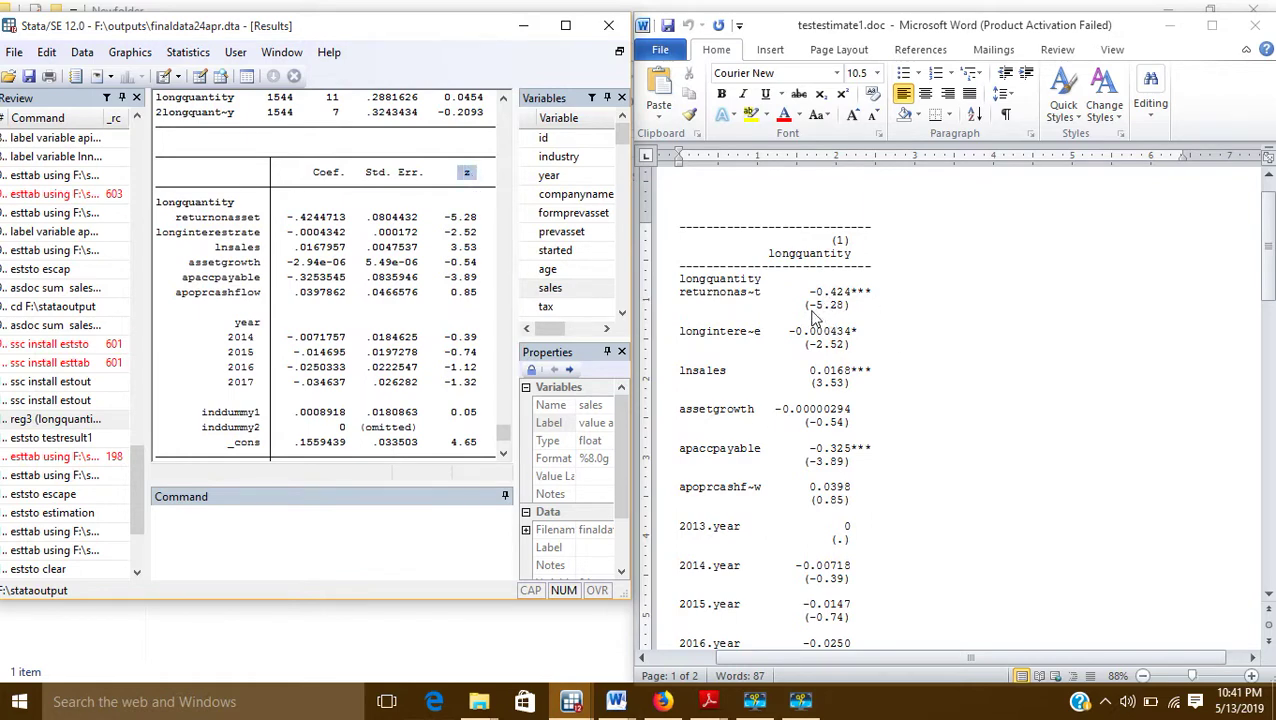
pyautogui.hotkey('alt', 'Tab')
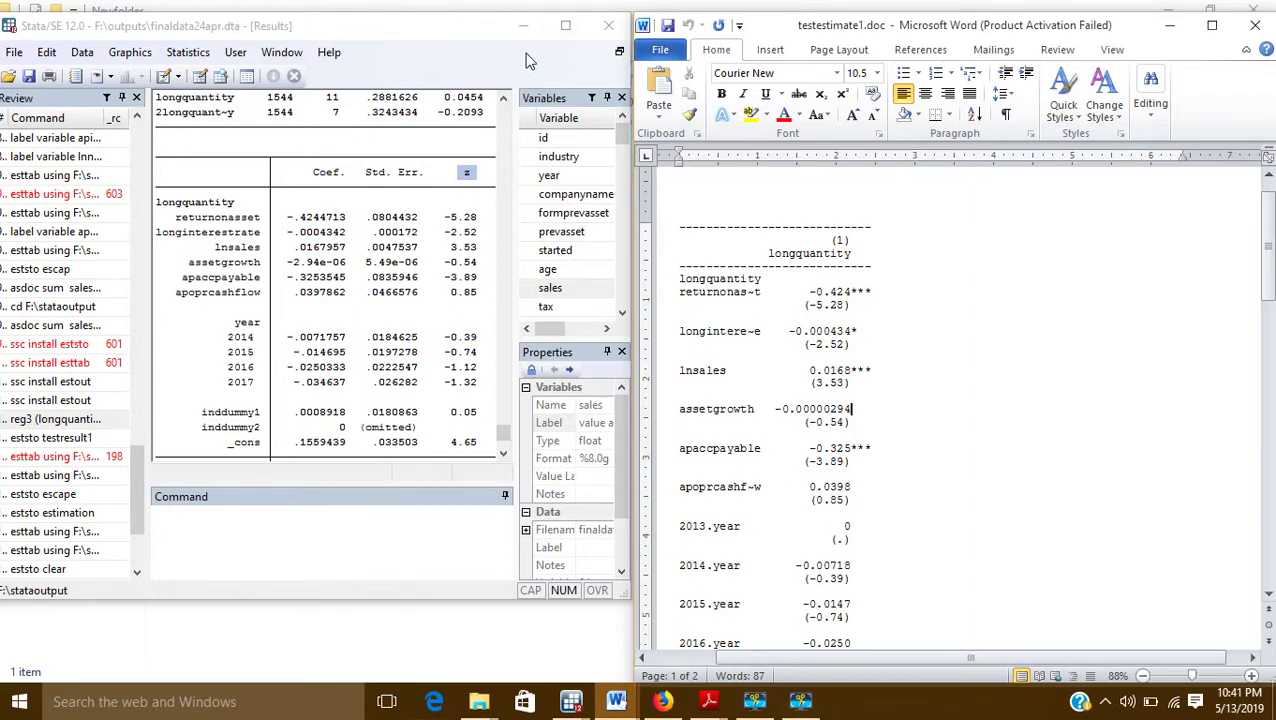
pyautogui.click(565, 25)
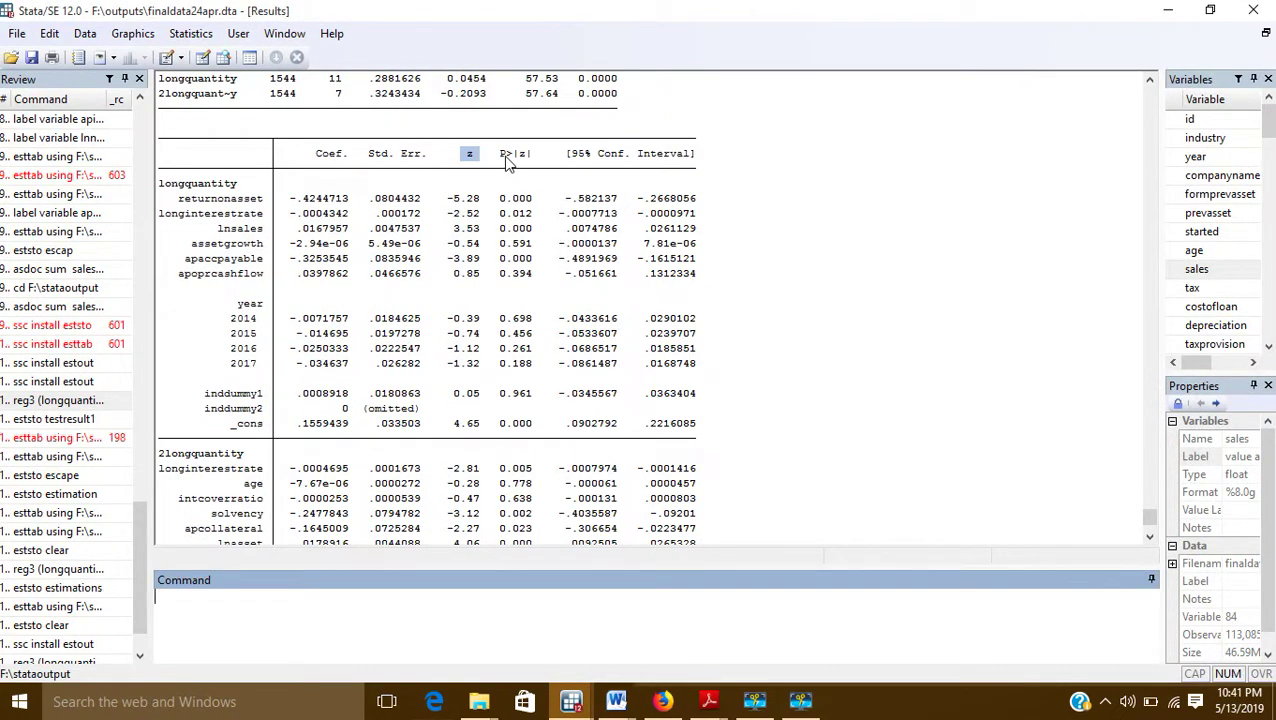
pyautogui.moveTo(500, 154); pyautogui.dragTo(531, 229)
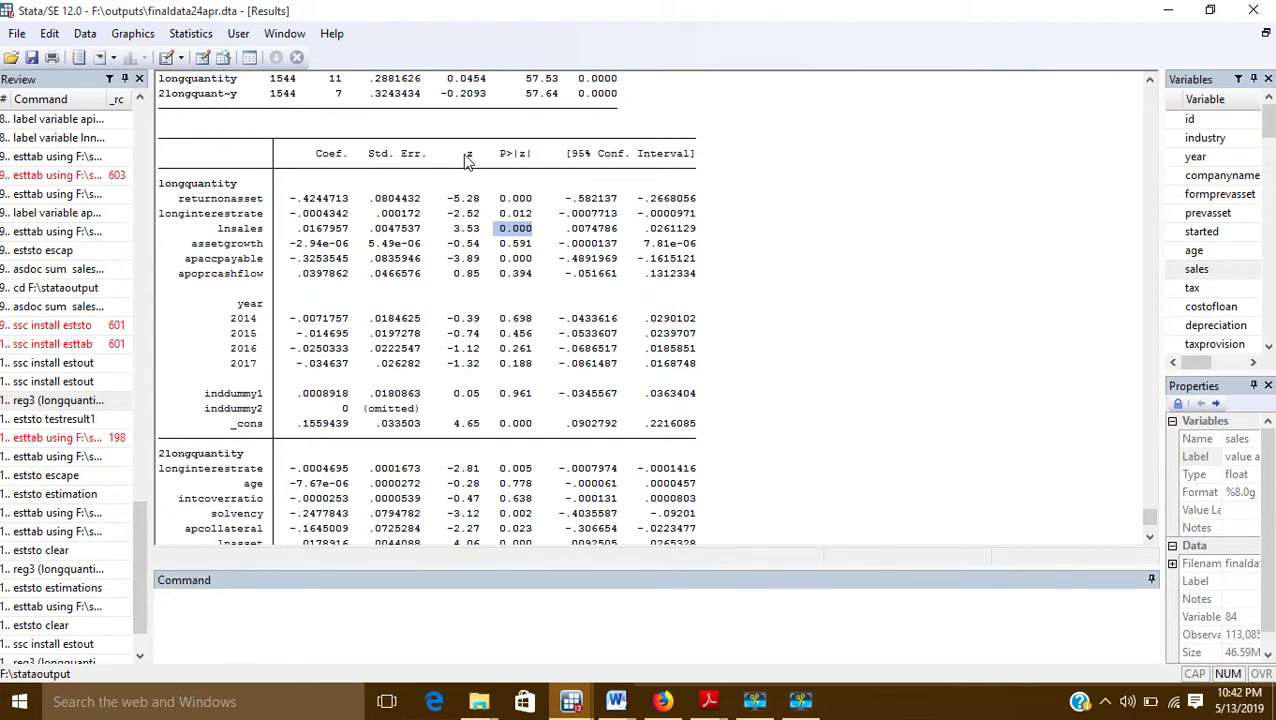
pyautogui.moveTo(462, 158); pyautogui.dragTo(477, 163)
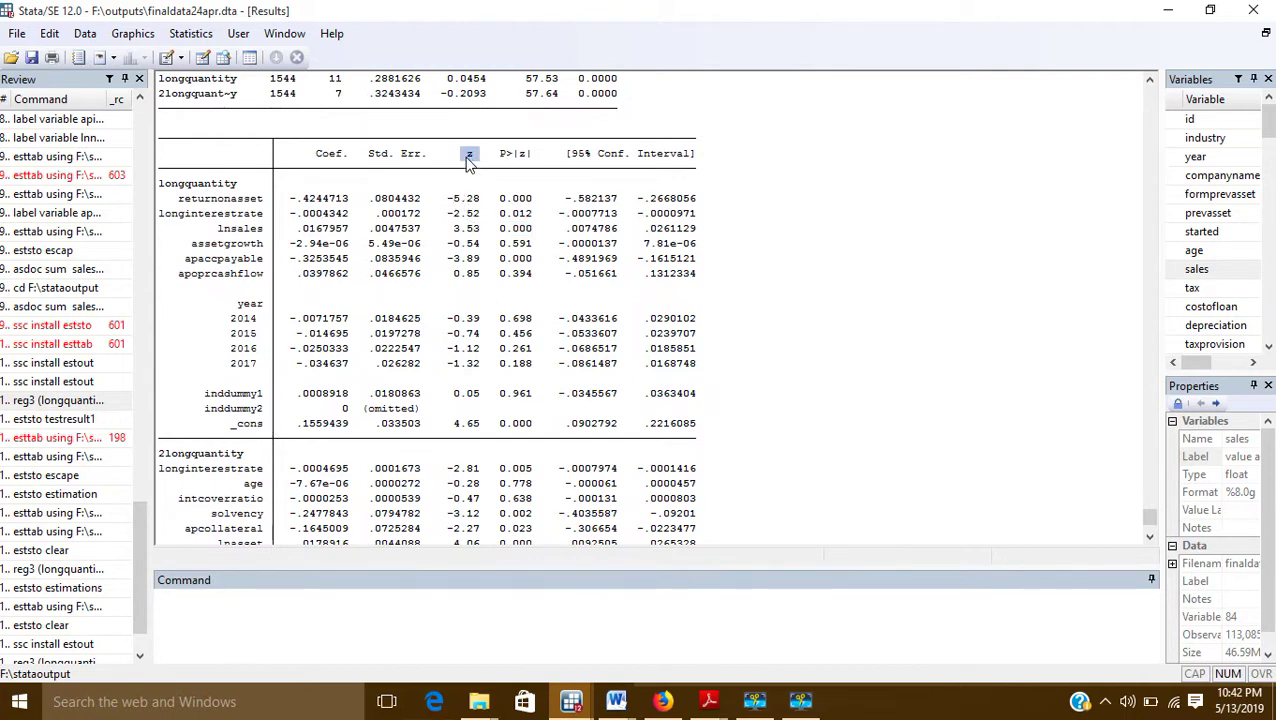
pyautogui.moveTo(496, 154); pyautogui.dragTo(518, 163)
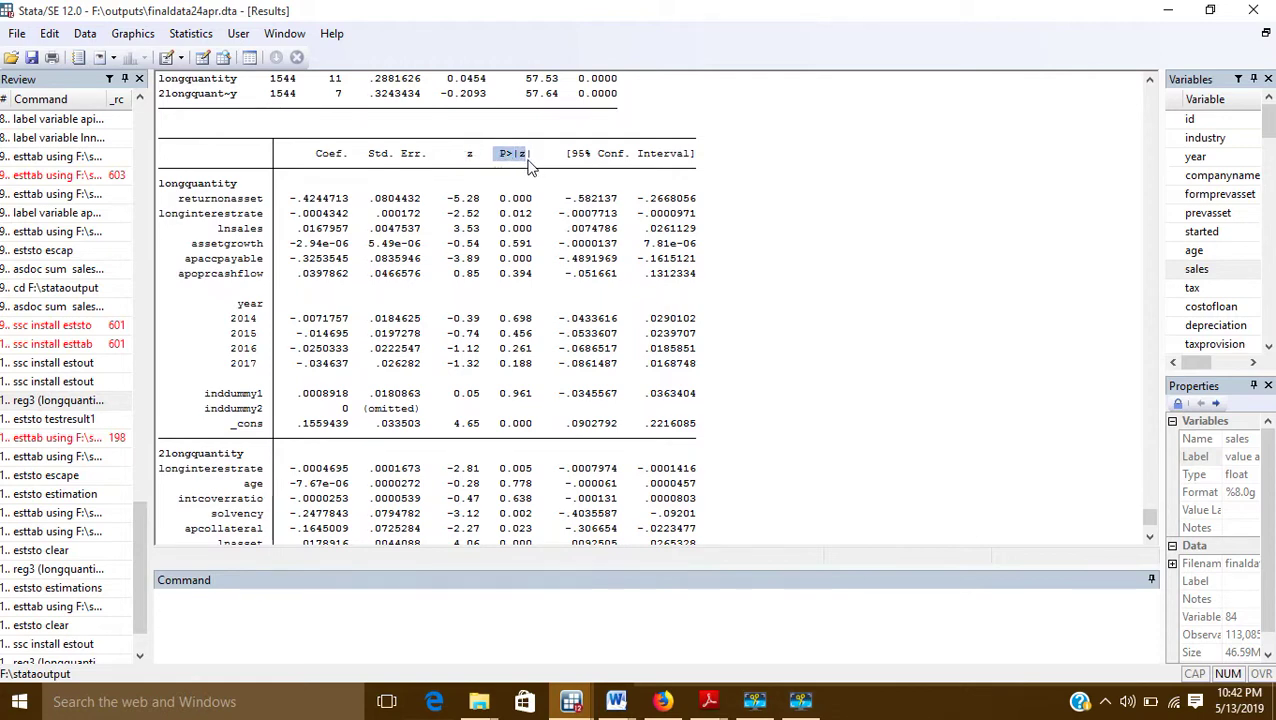
pyautogui.click(523, 164)
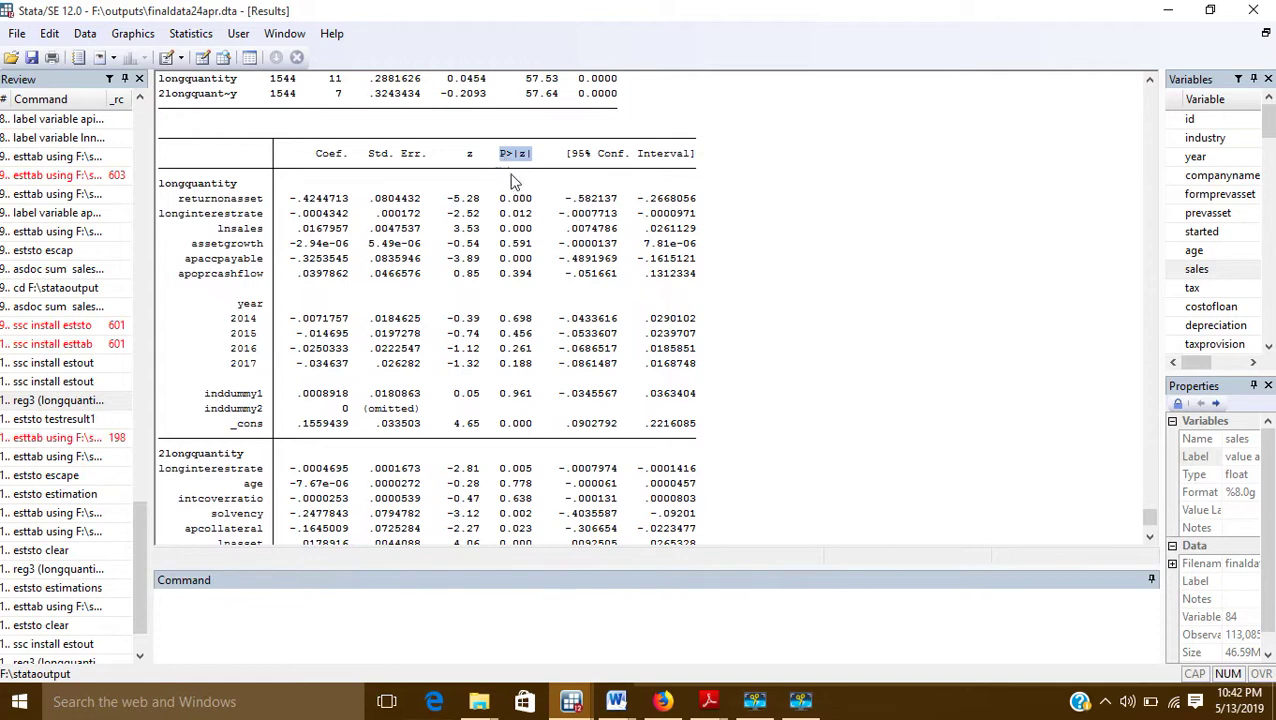
pyautogui.click(1211, 11)
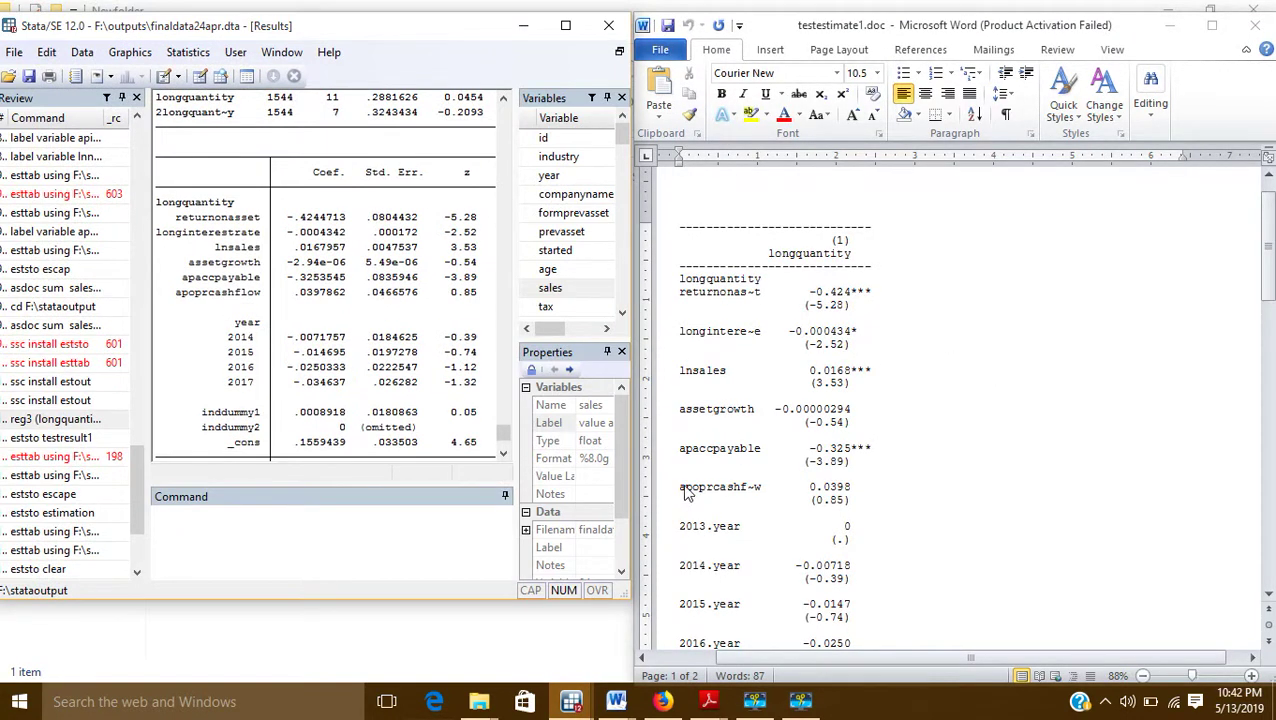
# Recall the previous esttab export command from Review with Stata maximized.
pyautogui.moveTo(576, 704)
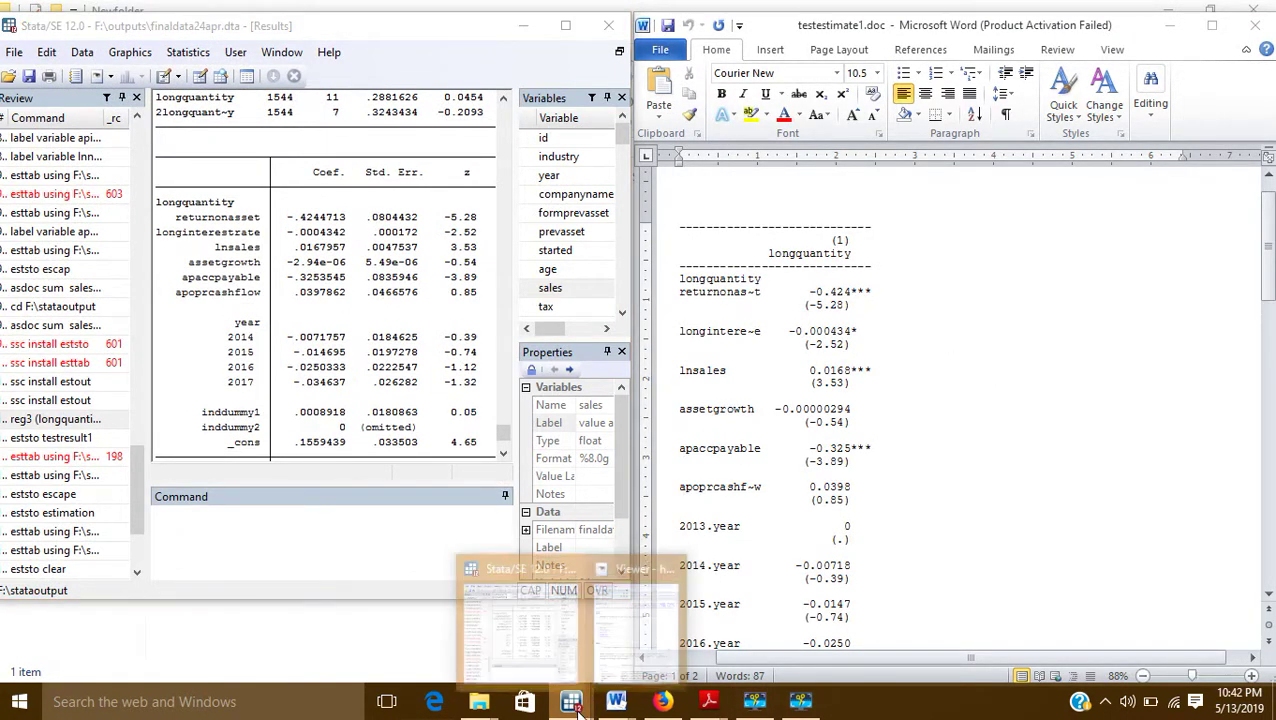
pyautogui.click(538, 634)
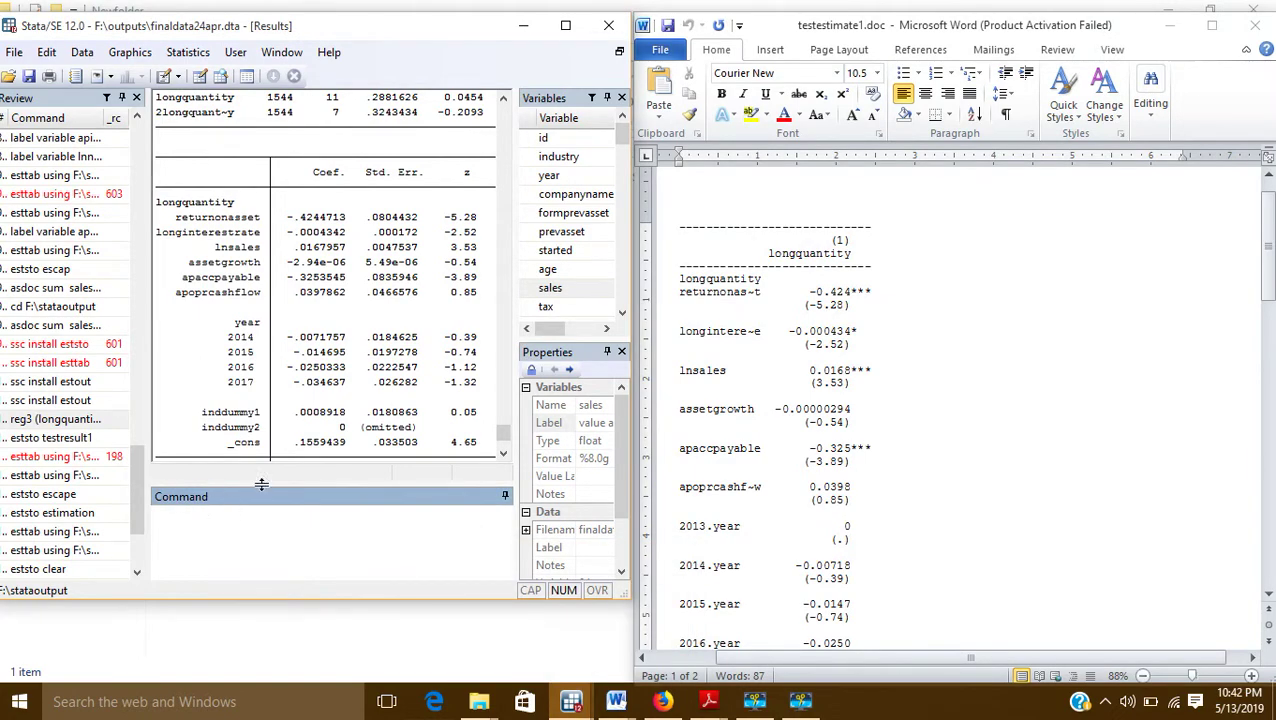
pyautogui.moveTo(138, 452); pyautogui.dragTo(134, 567)
pyautogui.click(60, 569)
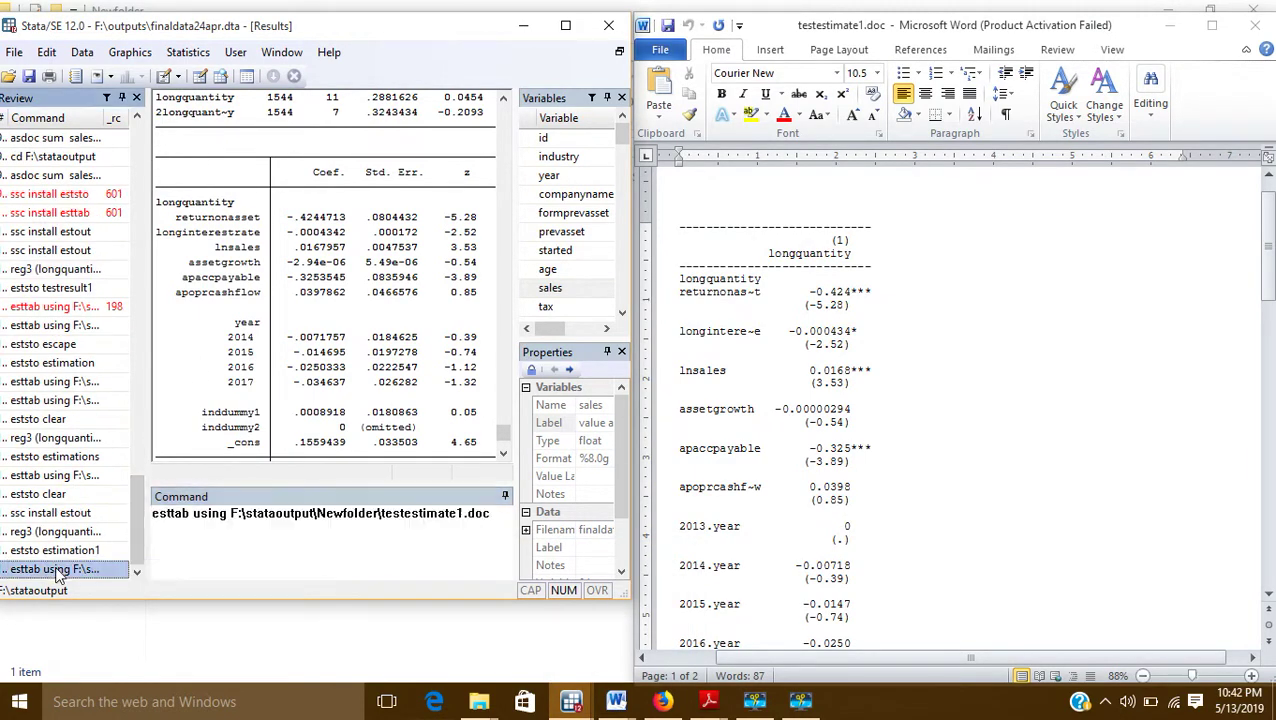
pyautogui.click(566, 27)
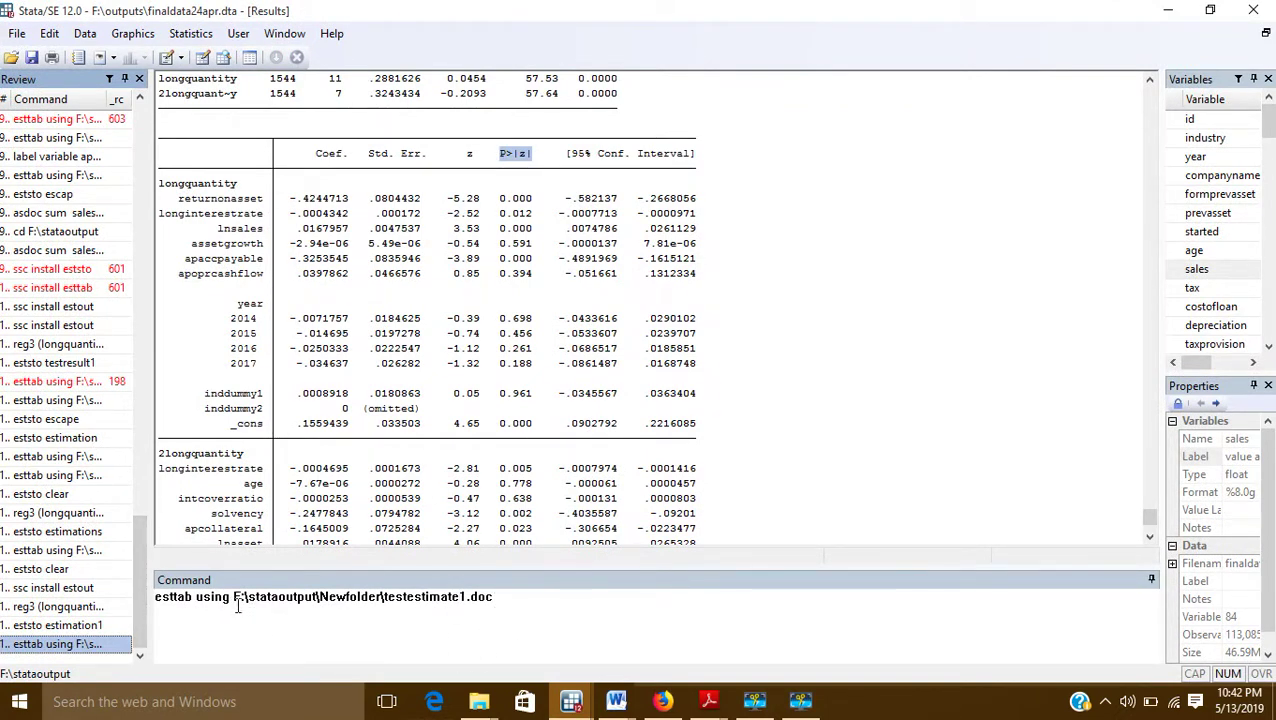
# Change the file name to testestimate2.doc, append the ', p' option, and run it.
pyautogui.click(497, 597)
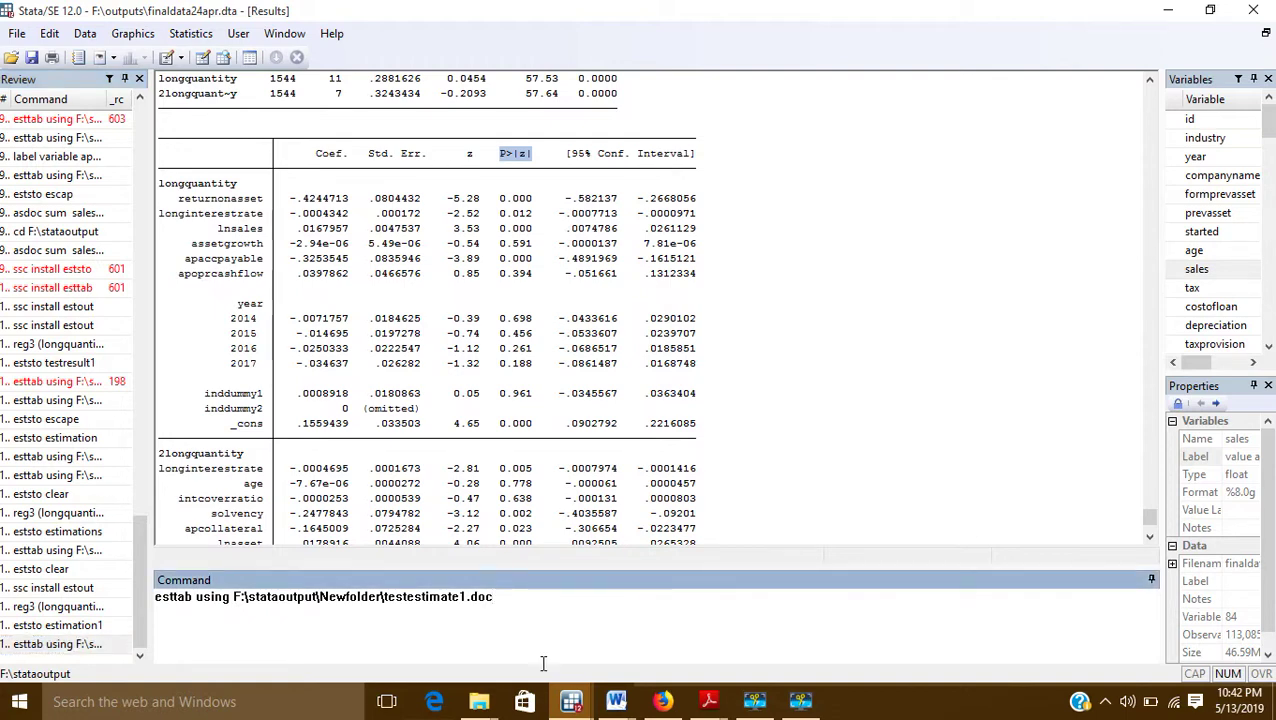
pyautogui.press('Left')
pyautogui.press('Left')
pyautogui.press('Left')
pyautogui.press('Left')
pyautogui.press('Left')
pyautogui.press('Delete')
pyautogui.write('2')
pyautogui.click(498, 598)
pyautogui.write(',')
pyautogui.write('p')
pyautogui.press('Return')
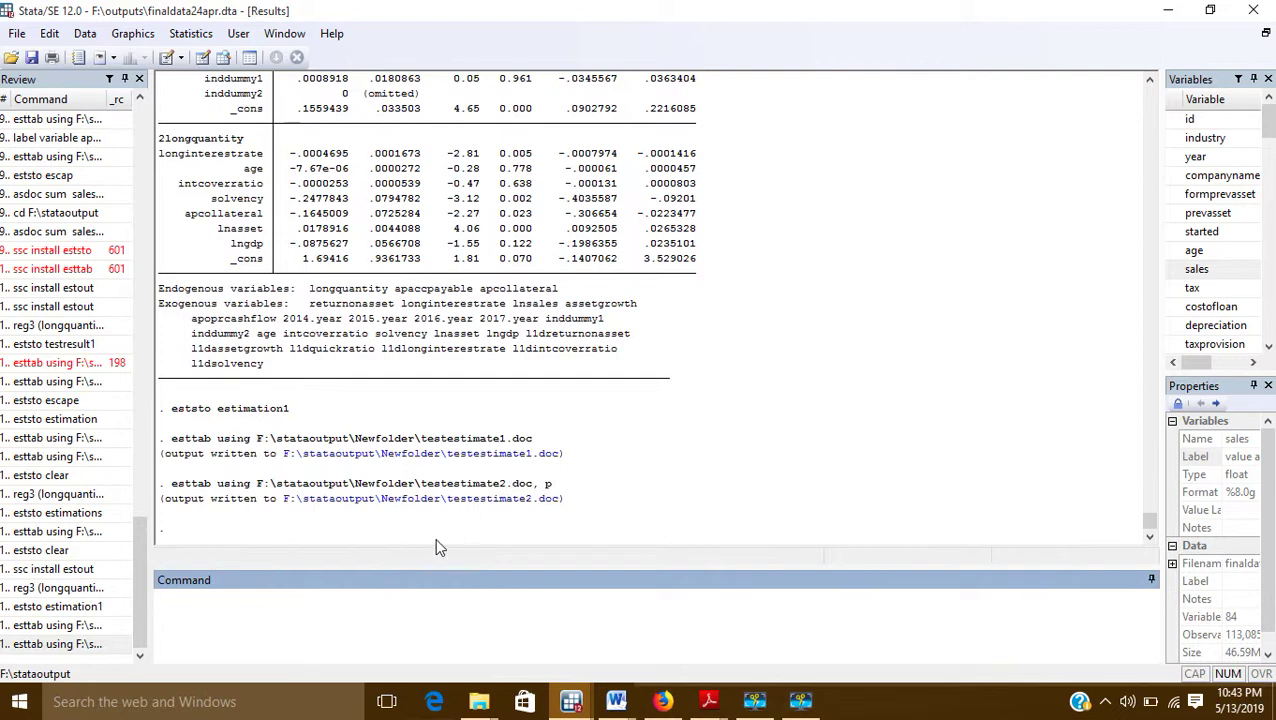
# Open testestimate2.doc in Word and compare its p-values (0.000, 0.012, 0.591) with Stata's.
pyautogui.click(499, 508)
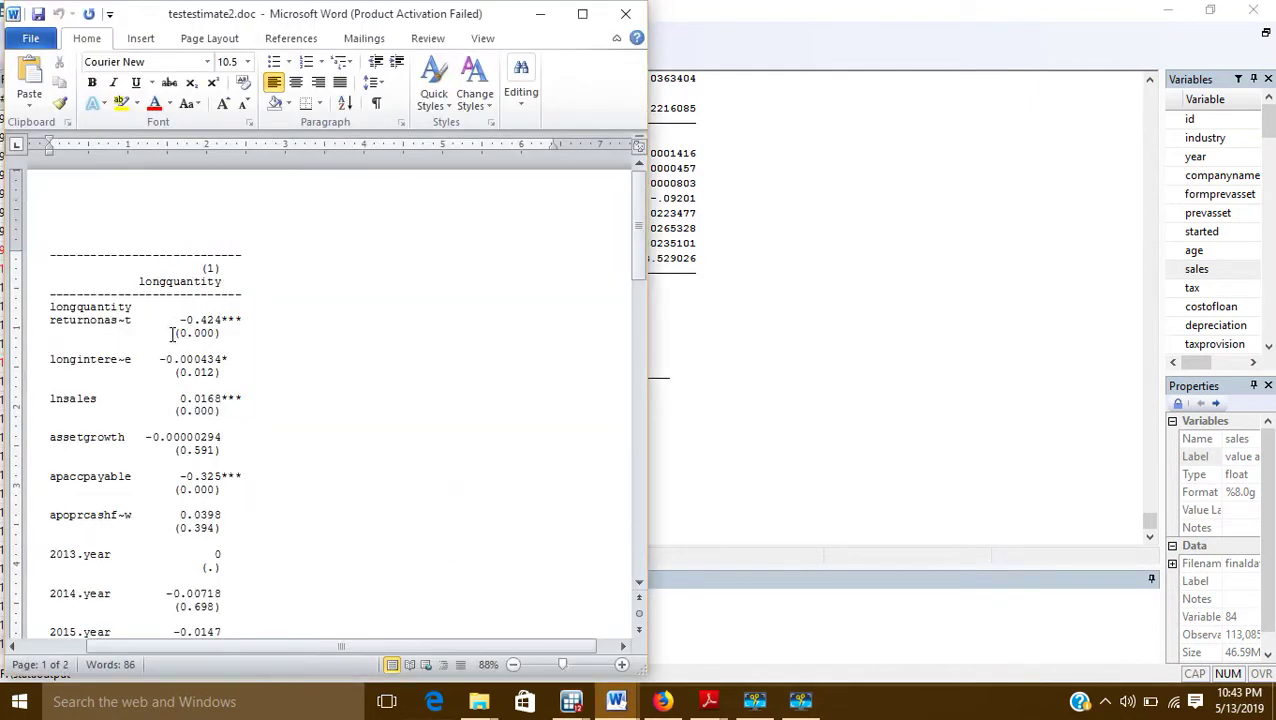
pyautogui.moveTo(174, 334); pyautogui.dragTo(230, 347)
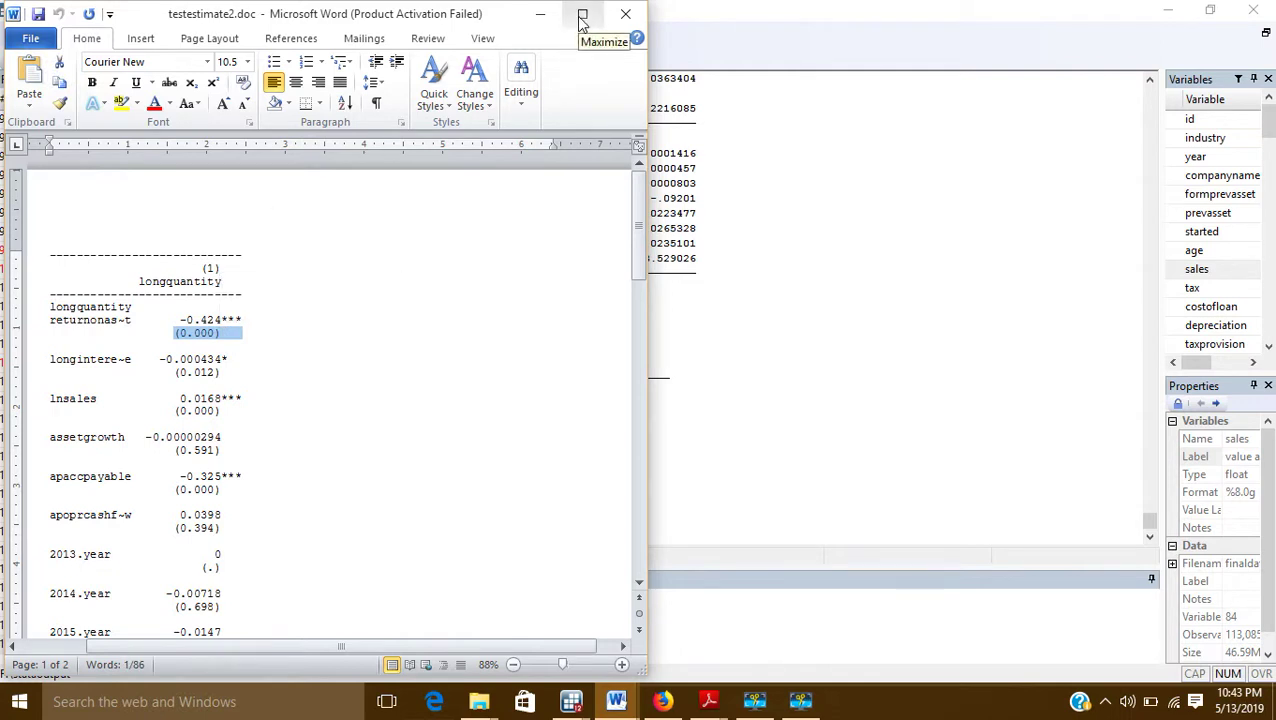
pyautogui.moveTo(314, 22); pyautogui.dragTo(939, 28)
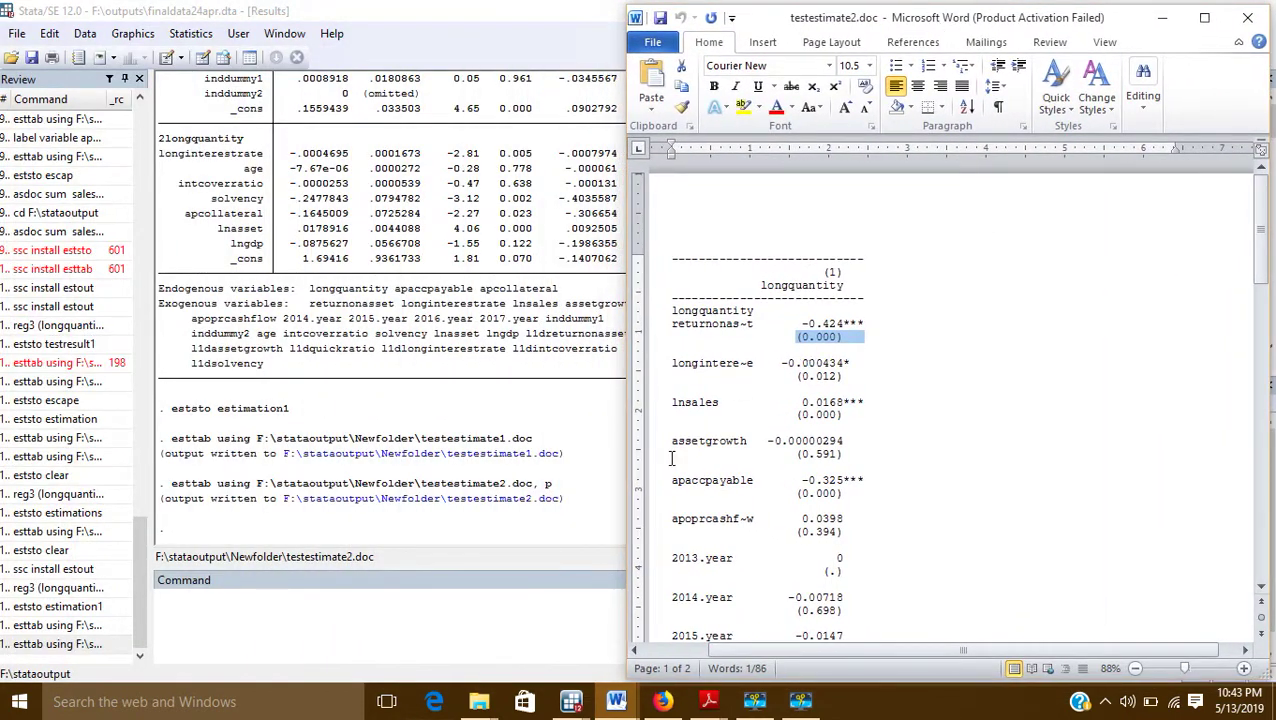
pyautogui.scroll(6, 437, 300)
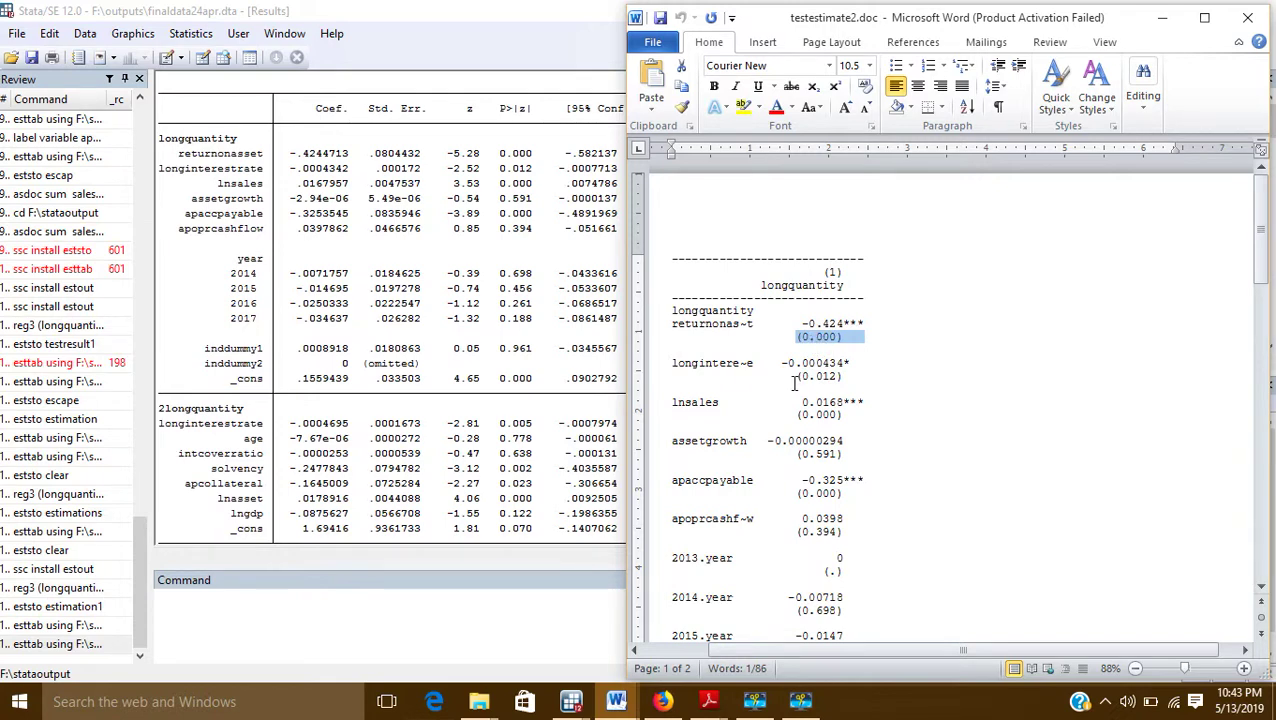
pyautogui.moveTo(797, 376); pyautogui.dragTo(840, 454)
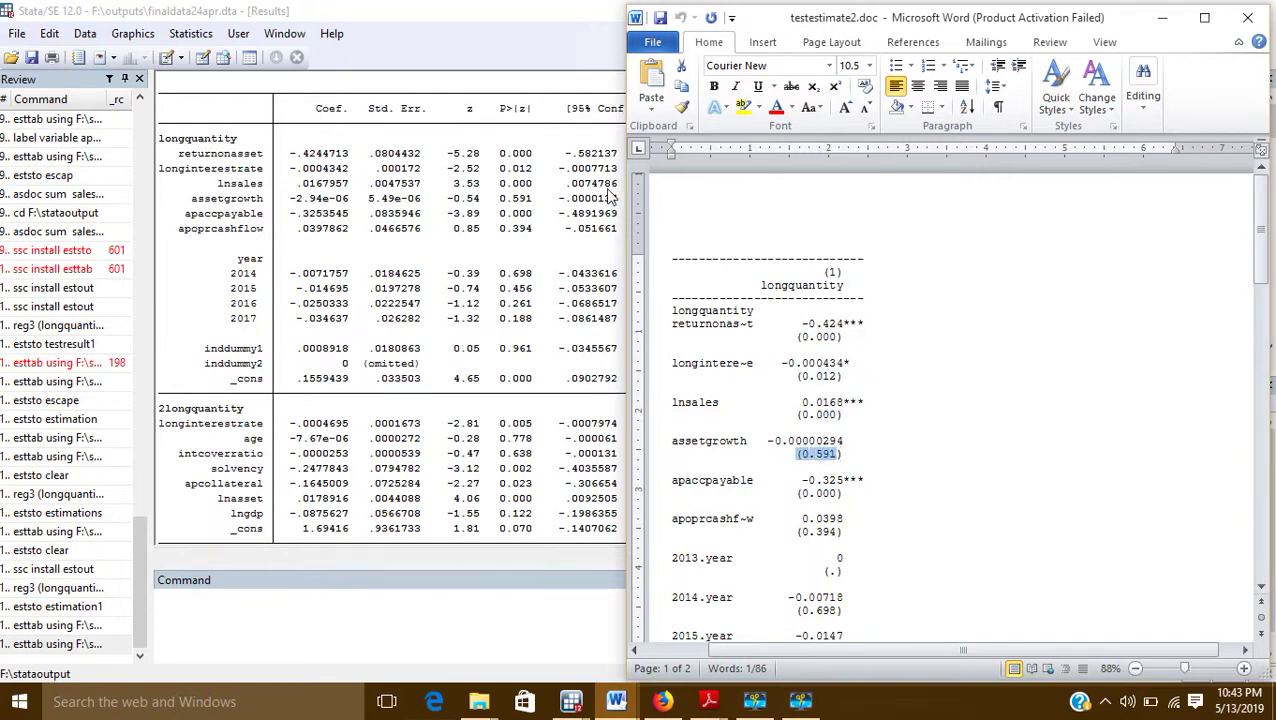
pyautogui.moveTo(507, 199); pyautogui.dragTo(532, 199)
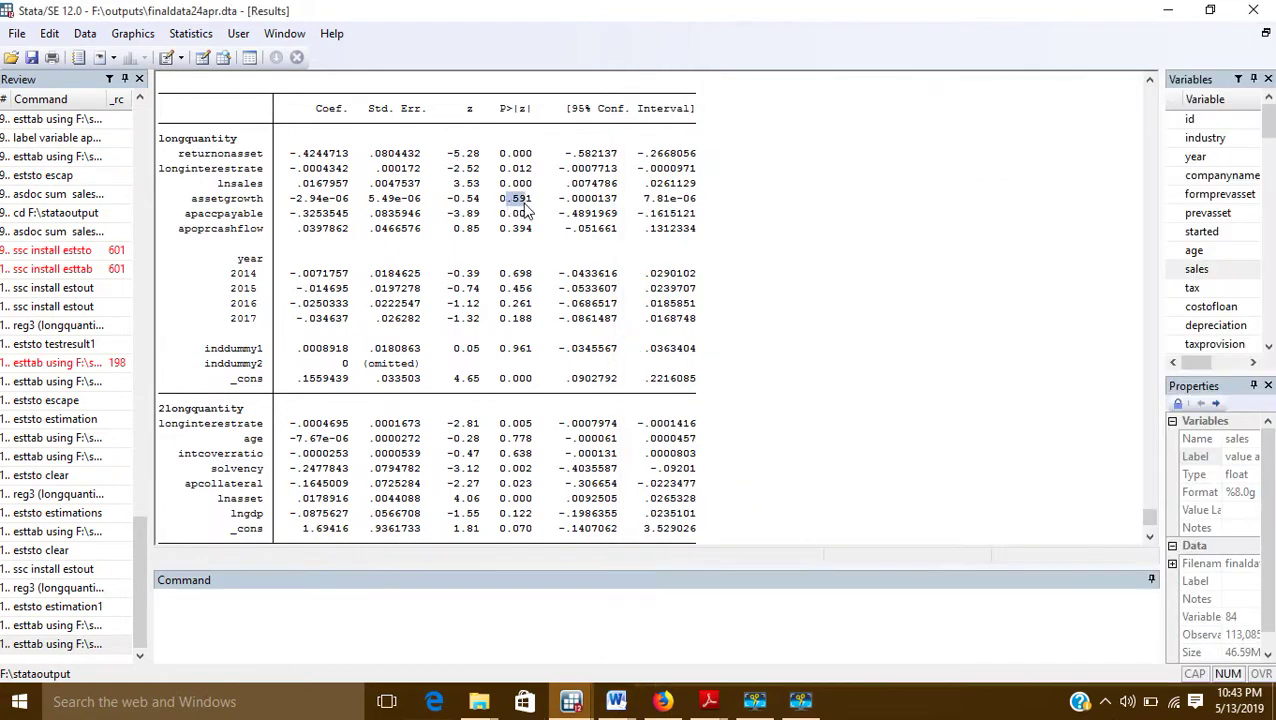
pyautogui.click(1211, 11)
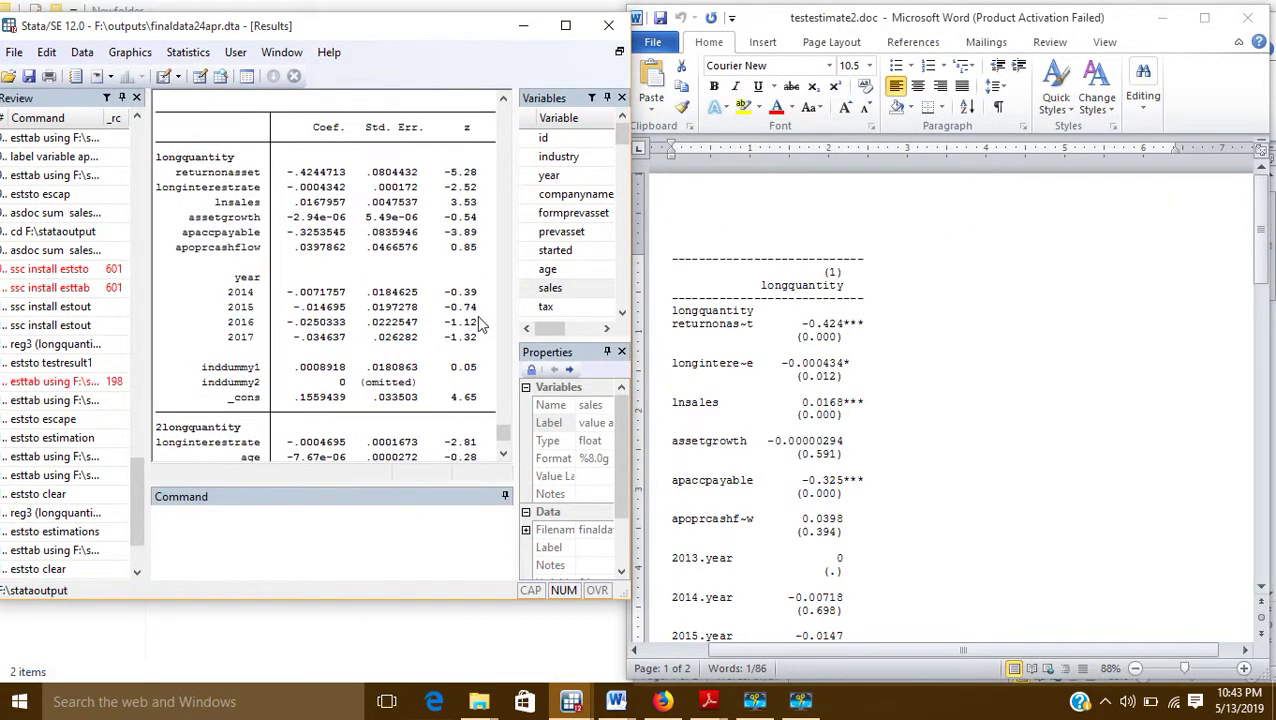
pyautogui.moveTo(515, 214); pyautogui.dragTo(568, 216)
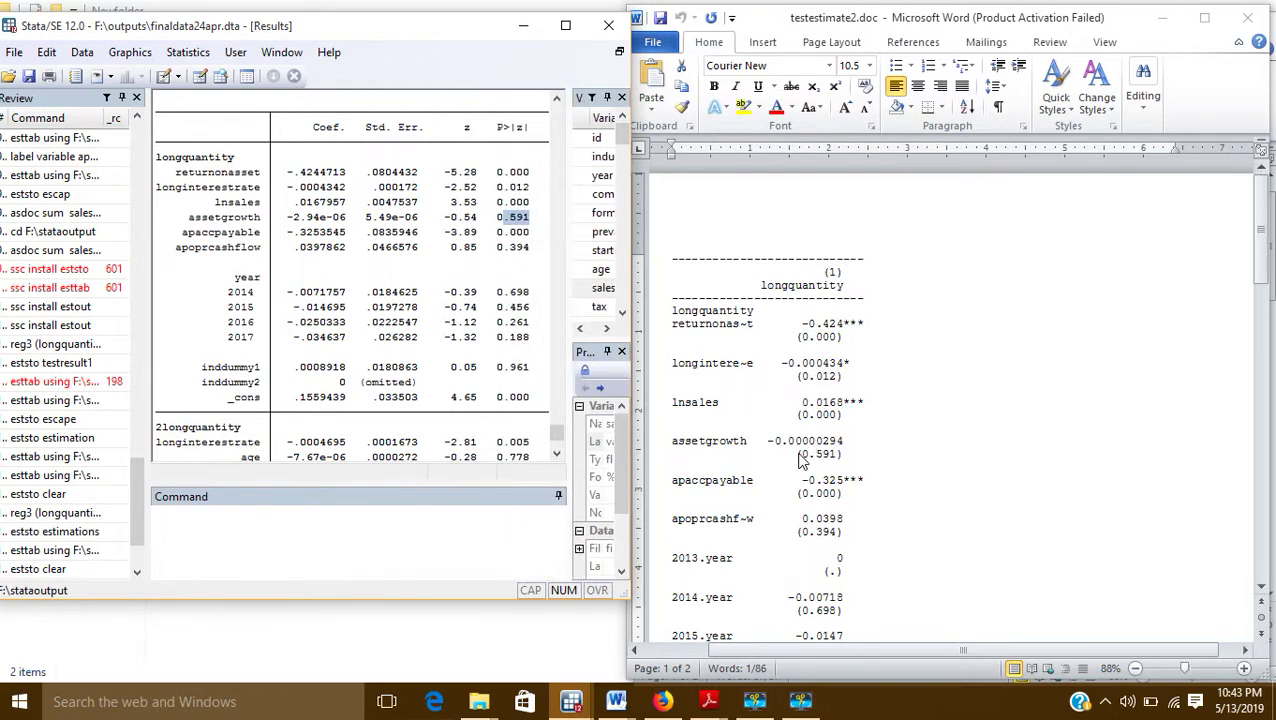
pyautogui.moveTo(797, 453); pyautogui.dragTo(832, 460)
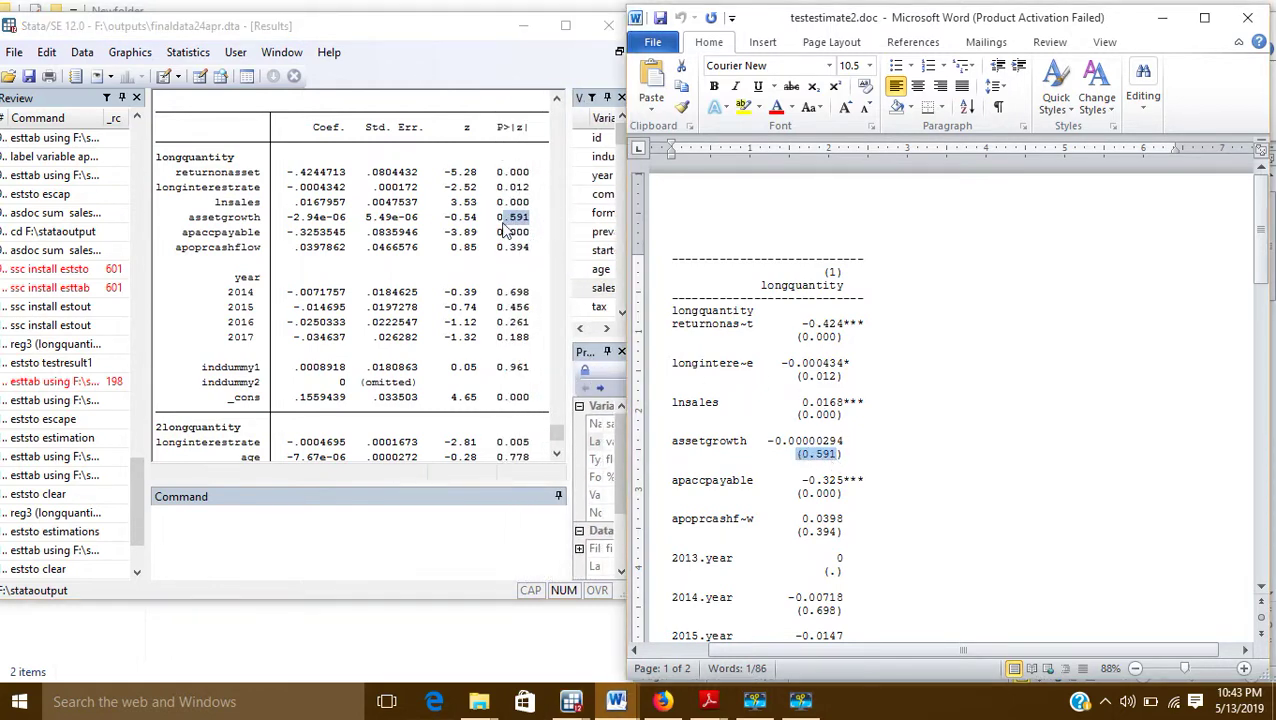
pyautogui.scroll(-20, 845, 510)
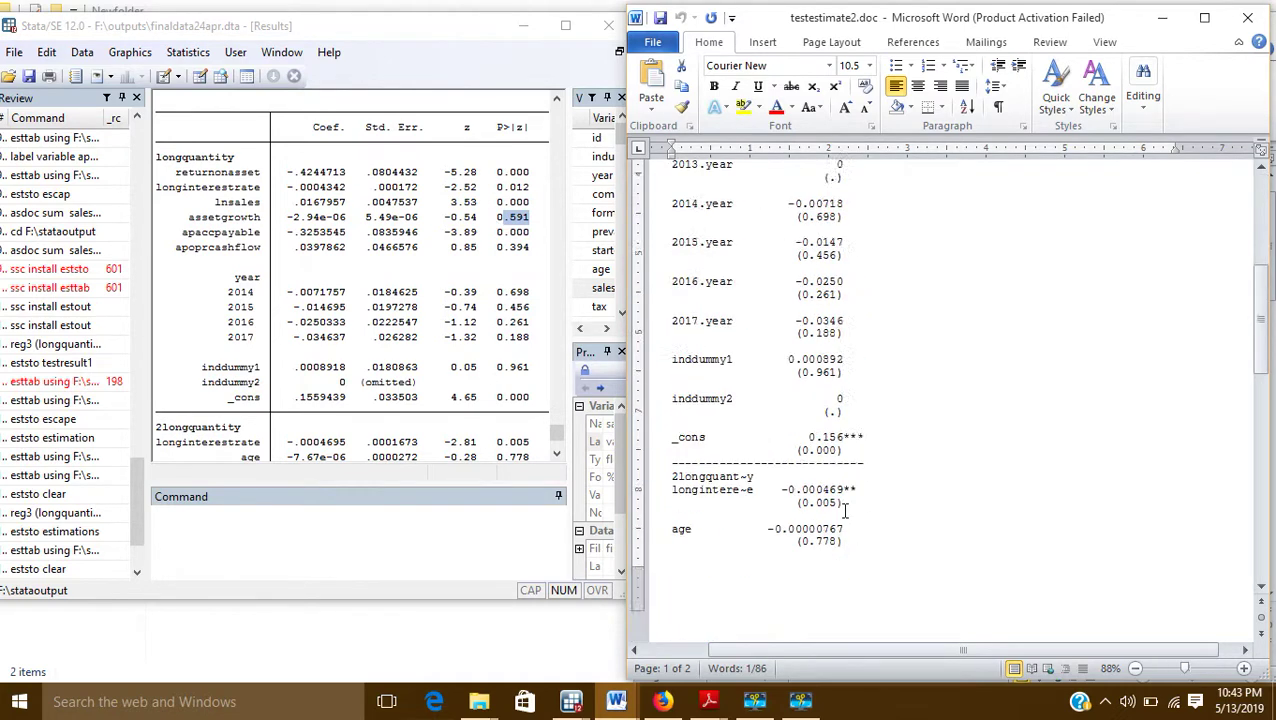
pyautogui.scroll(-3, 845, 510)
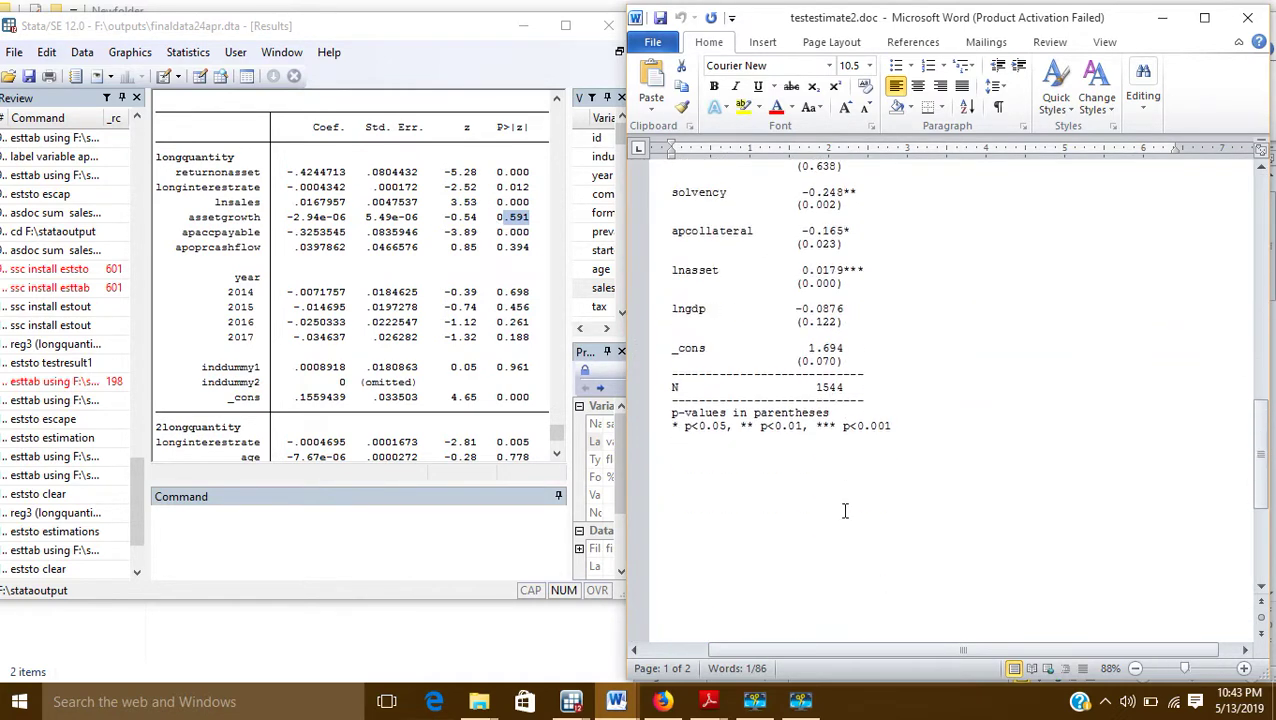
pyautogui.moveTo(671, 413); pyautogui.dragTo(830, 413)
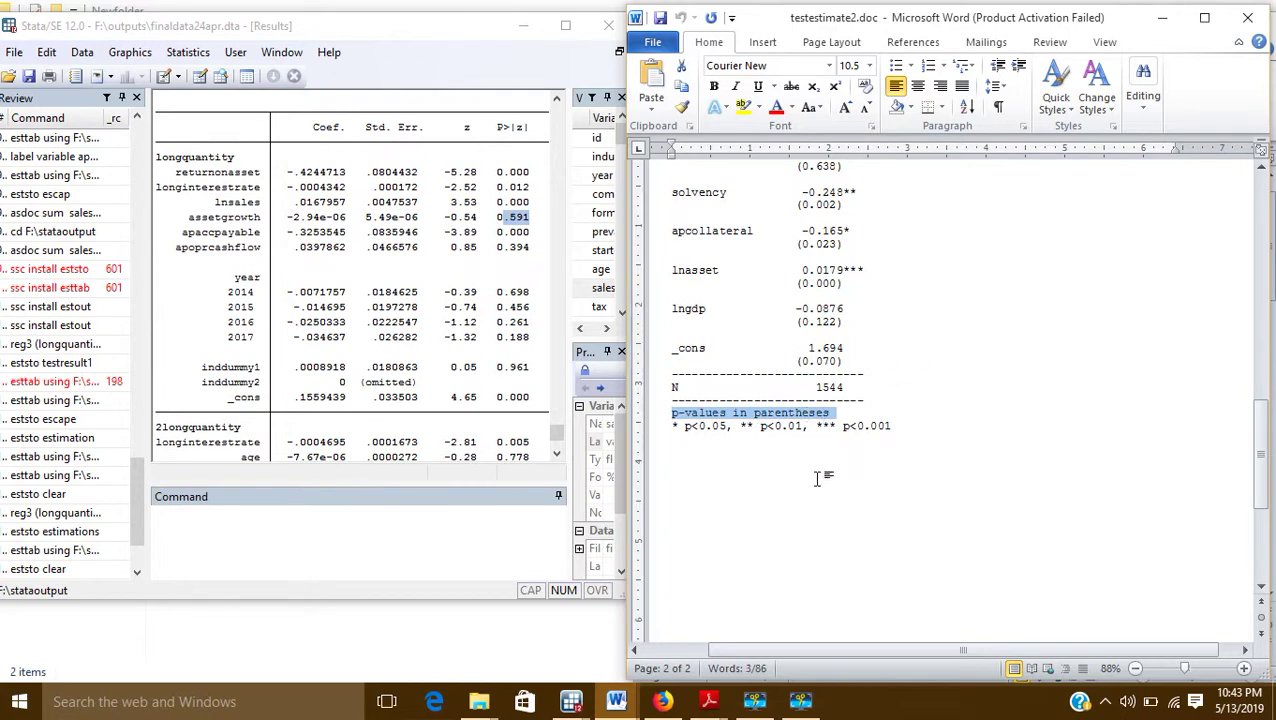
pyautogui.scroll(15, 818, 478)
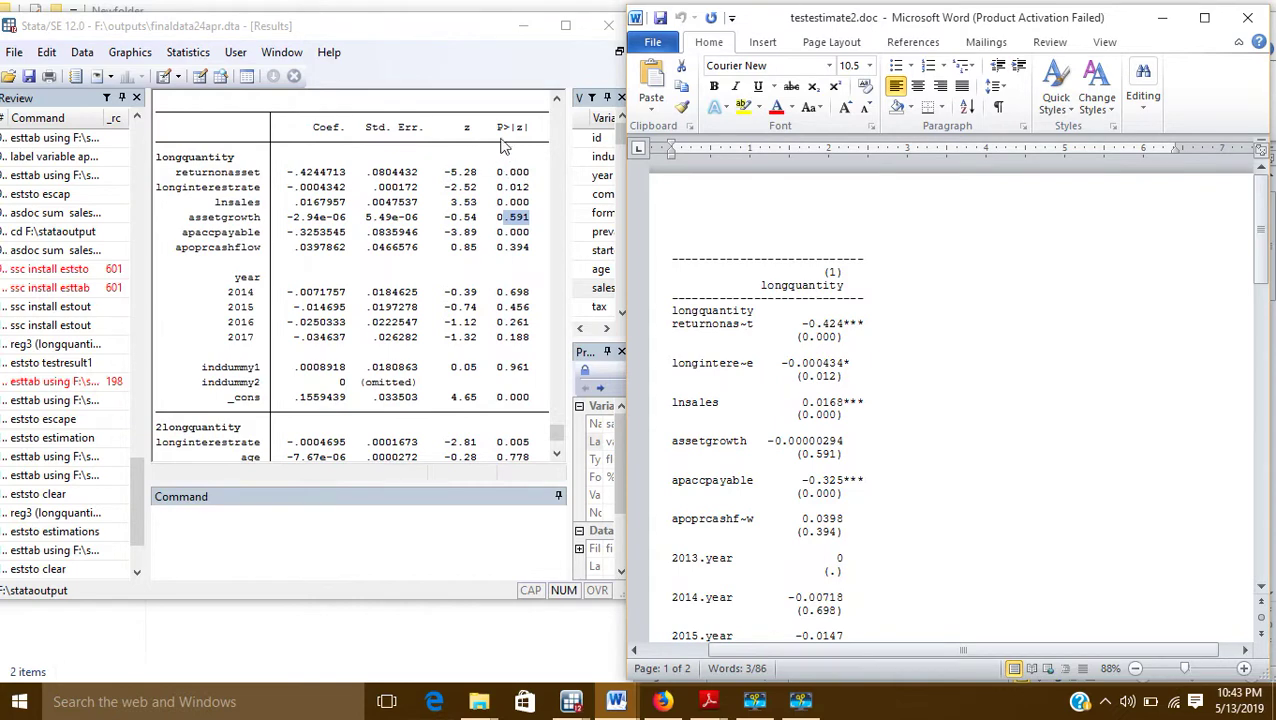
pyautogui.moveTo(461, 132)
pyautogui.mouseDown()
pyautogui.moveTo(509, 136)
pyautogui.moveTo(476, 131)
pyautogui.mouseUp()
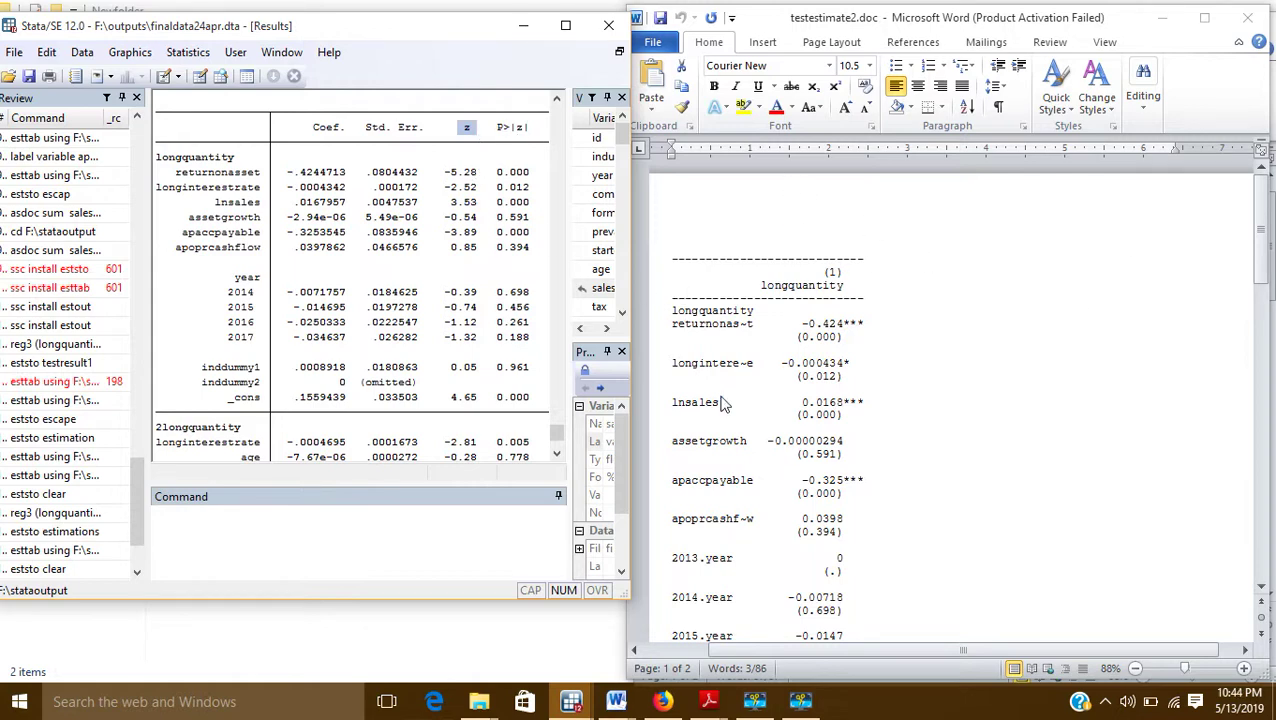
pyautogui.scroll(-8, 725, 403)
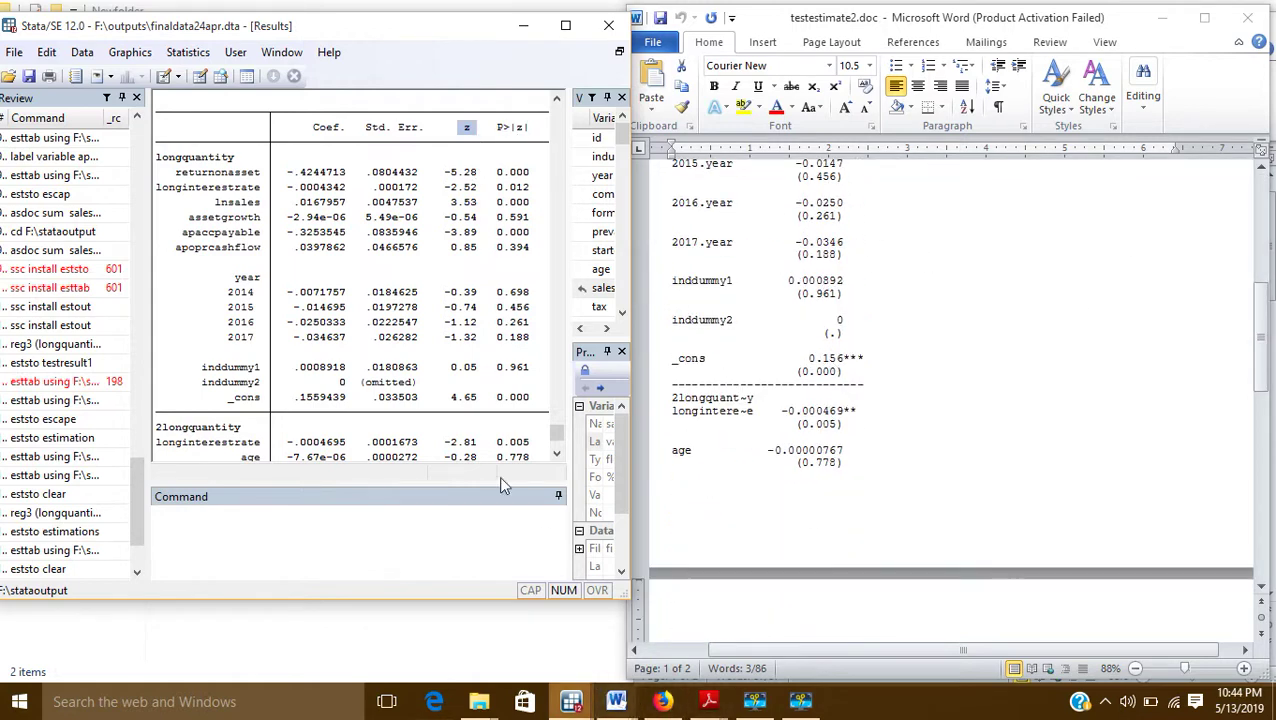
pyautogui.click(565, 25)
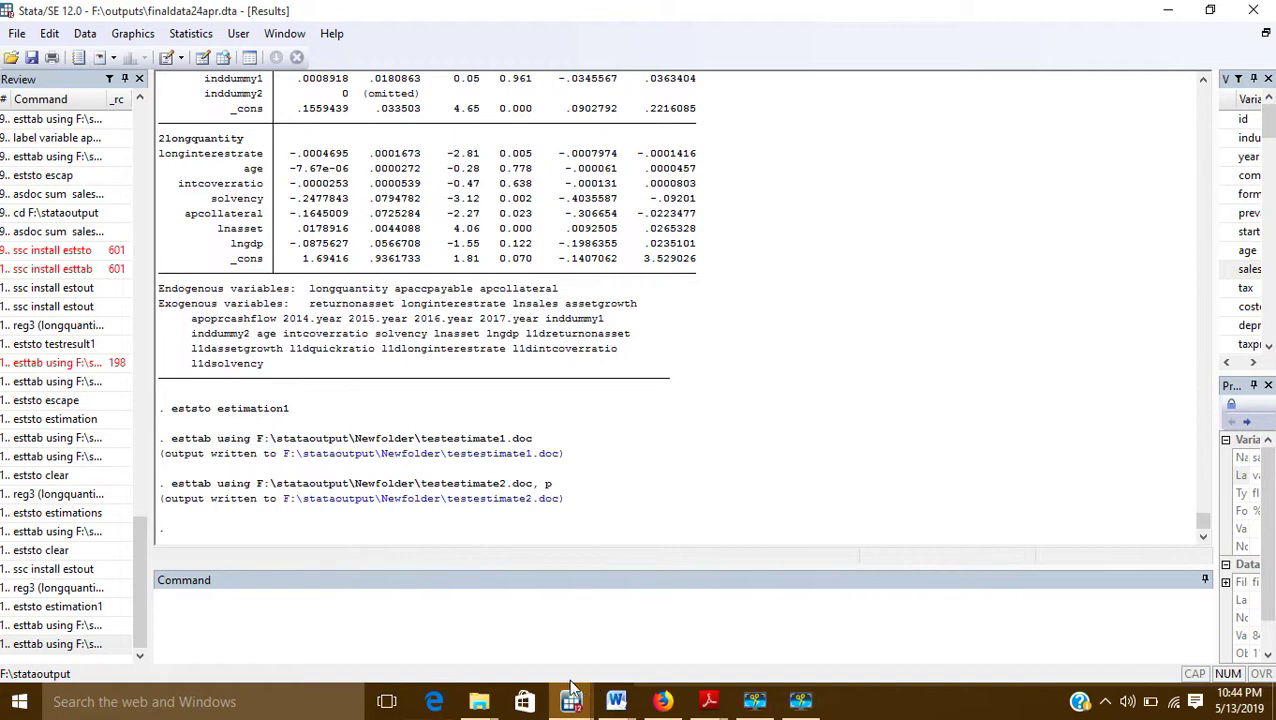
pyautogui.click(45, 645)
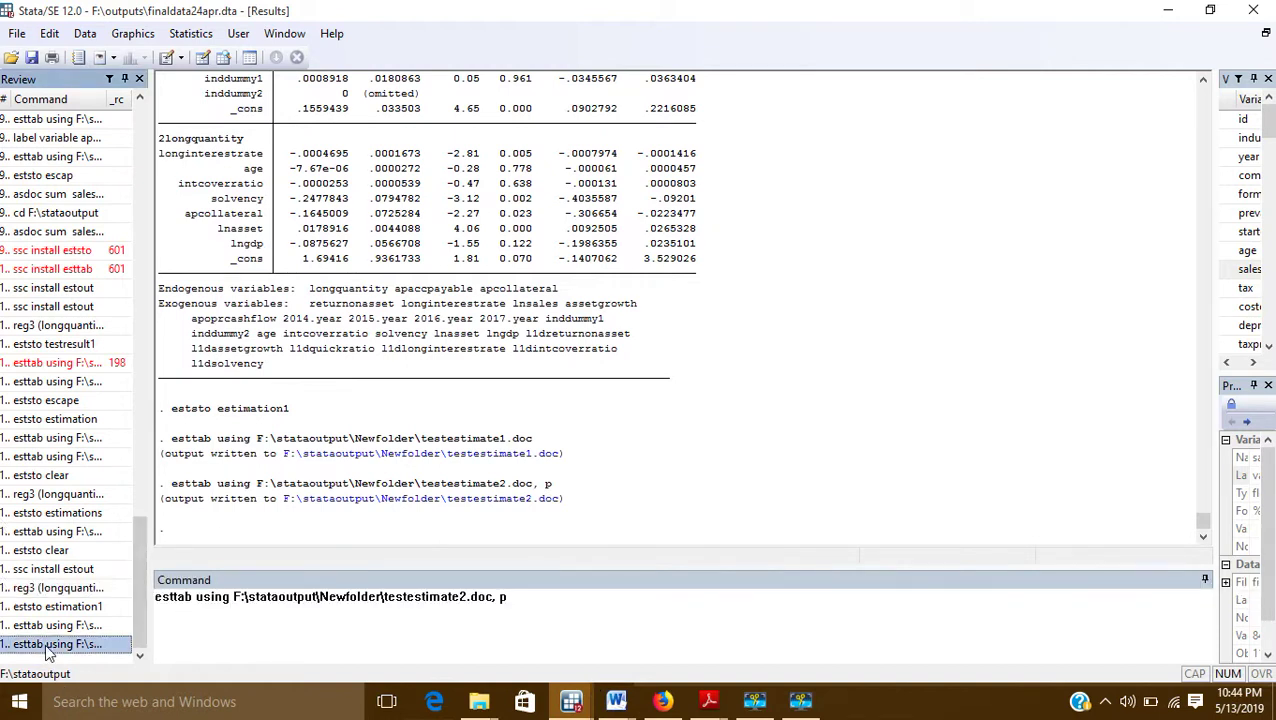
pyautogui.click(514, 627)
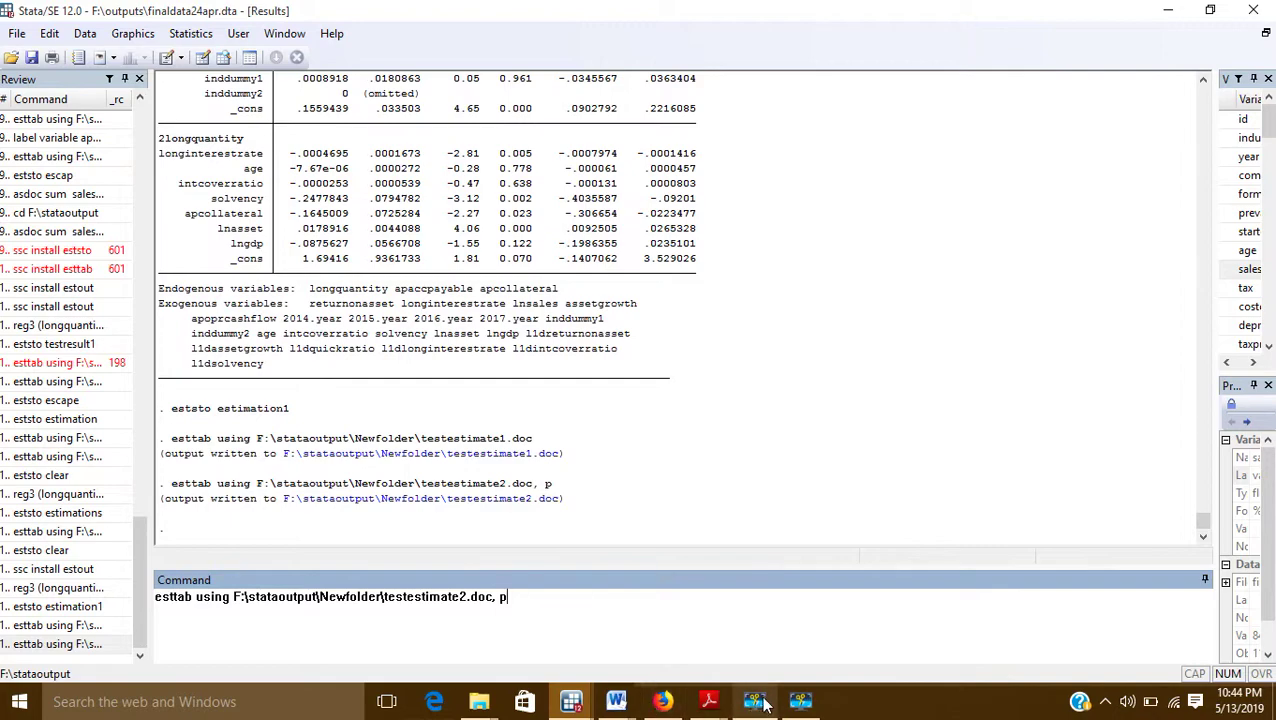
pyautogui.moveTo(616, 701)
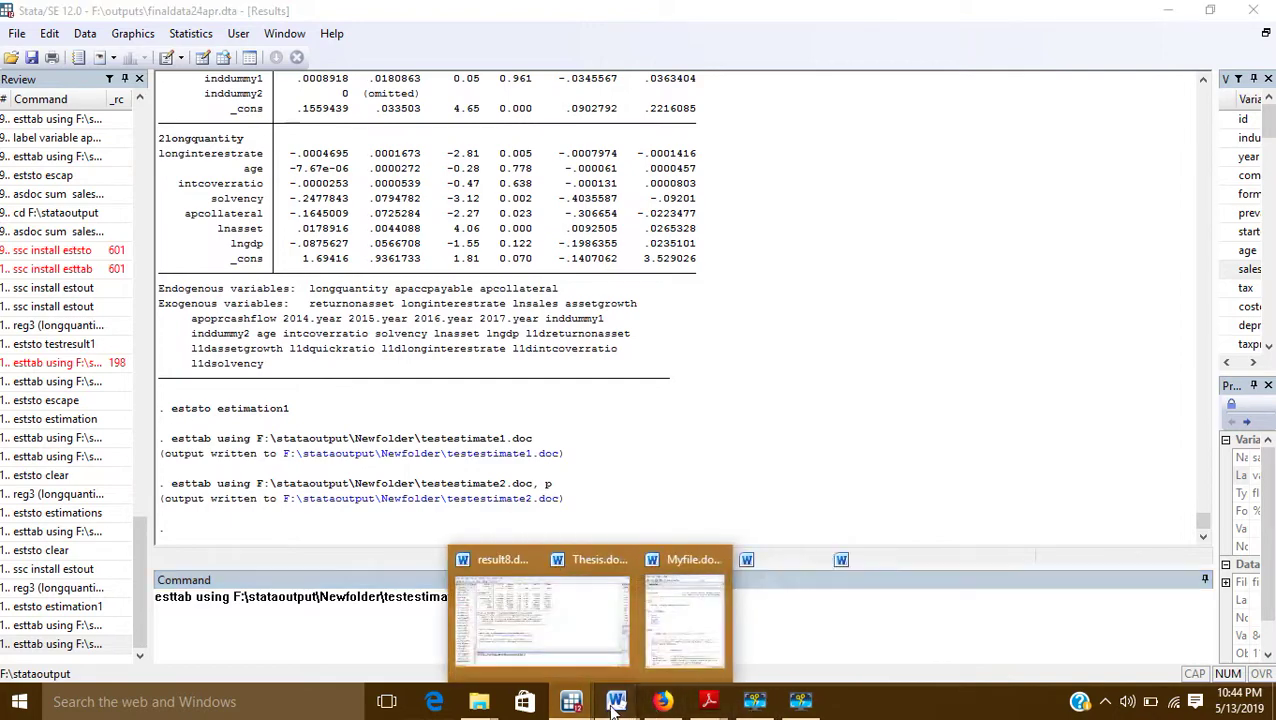
# Inspect the returnonas~t coefficient and p-values in testestimate2.doc, then close the document.
pyautogui.click(888, 622)
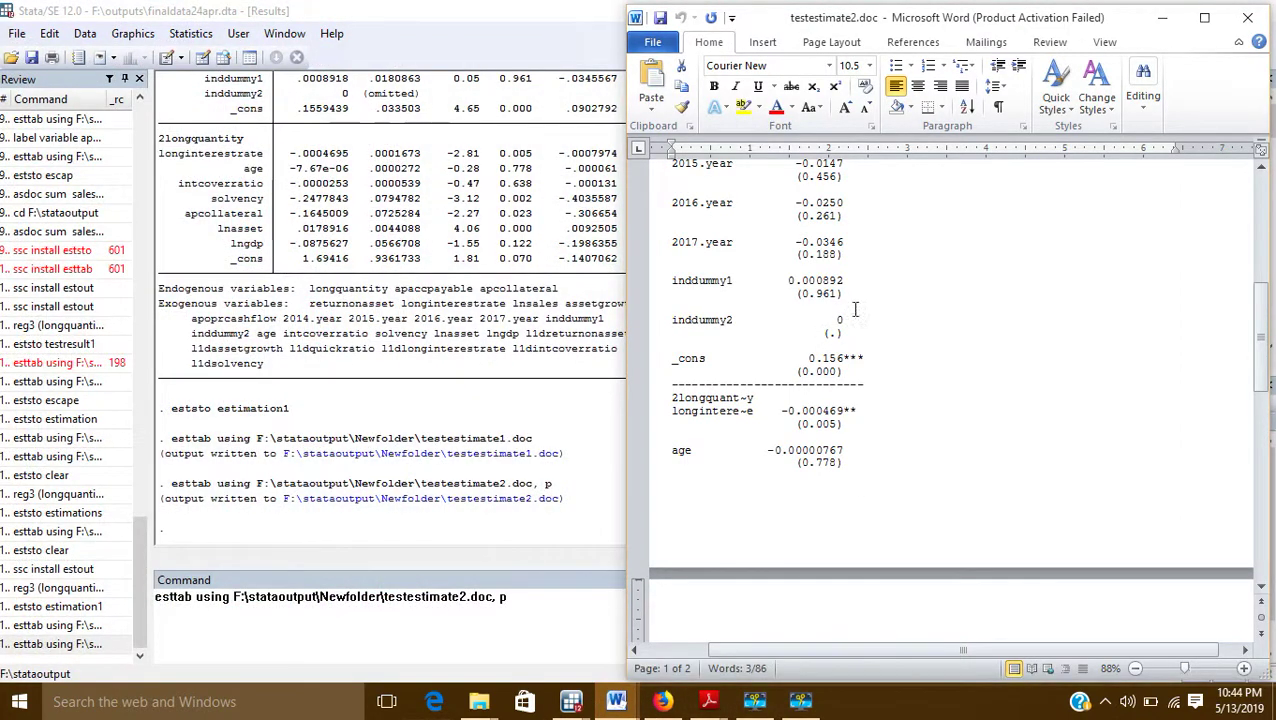
pyautogui.scroll(4, 851, 317)
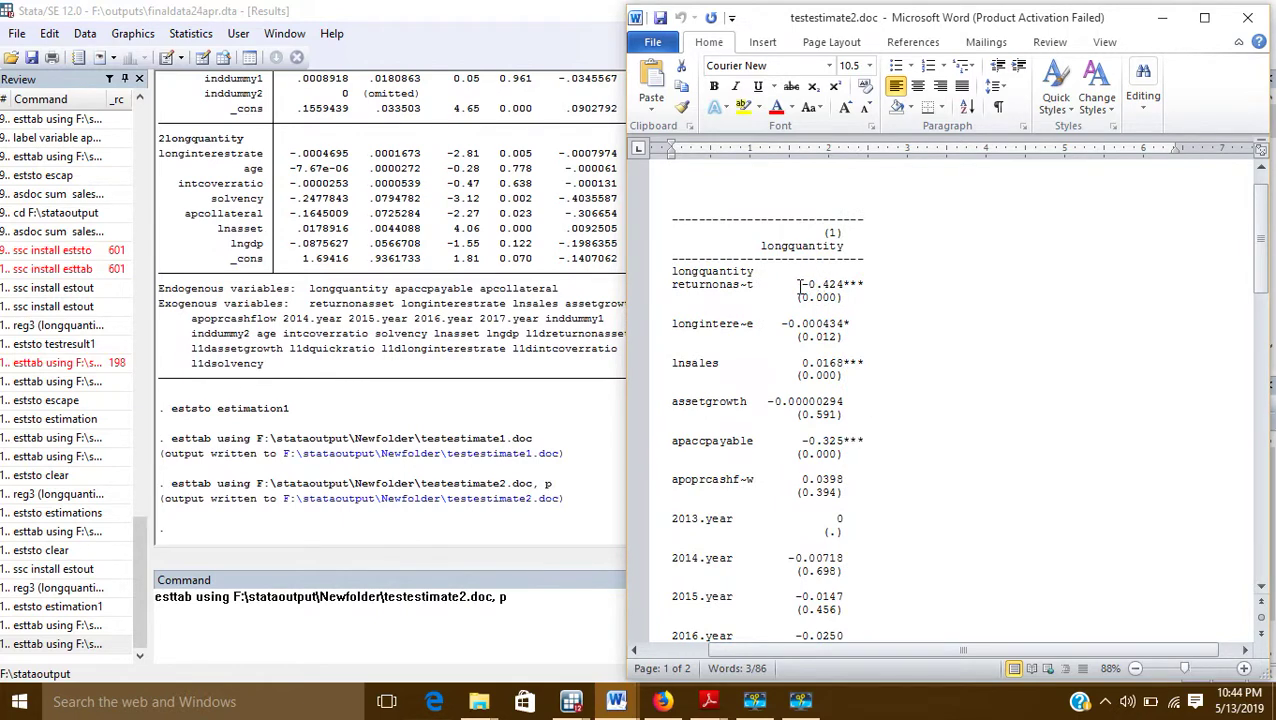
pyautogui.moveTo(746, 285); pyautogui.dragTo(862, 285)
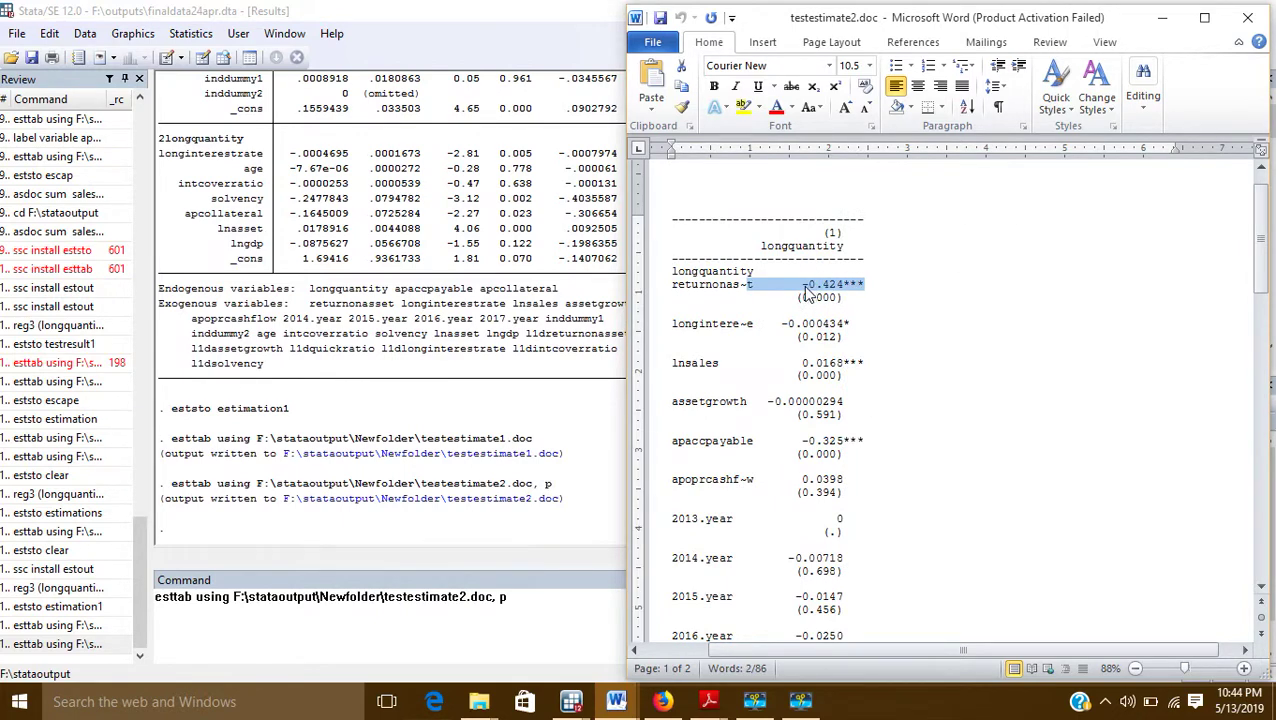
pyautogui.click(803, 286)
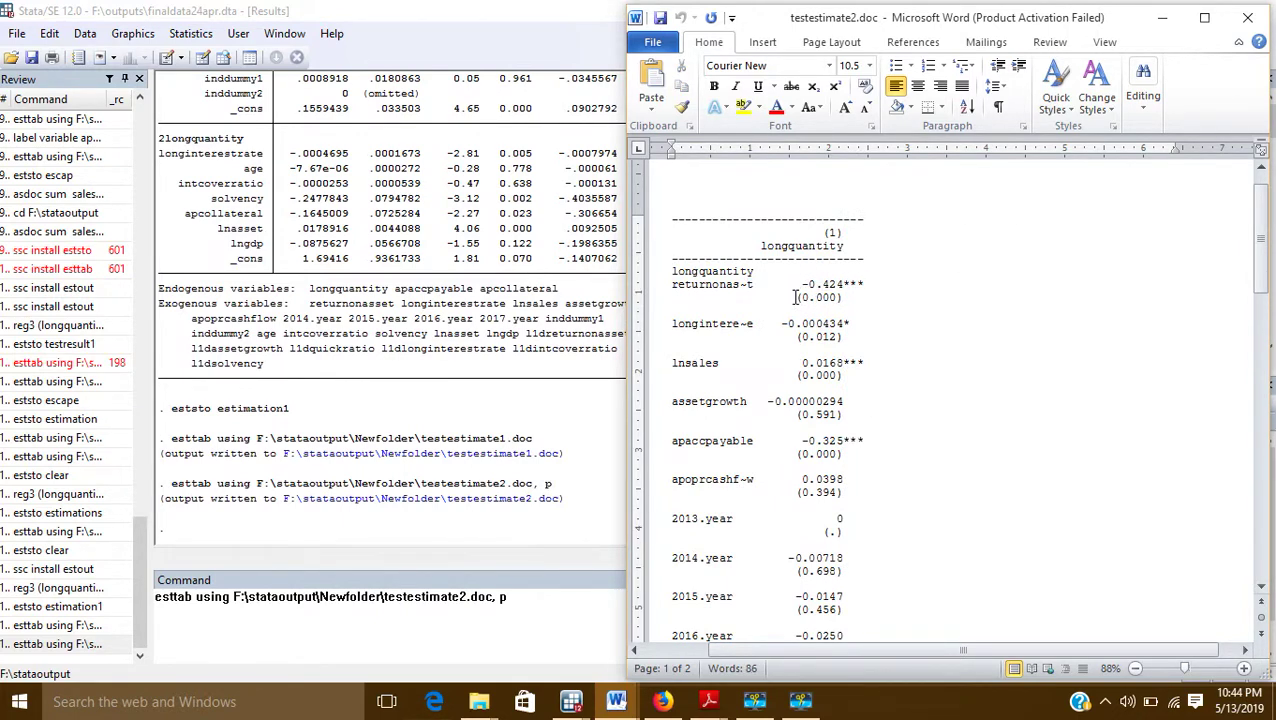
pyautogui.moveTo(797, 297); pyautogui.dragTo(862, 297)
pyautogui.scroll(-4, 851, 339)
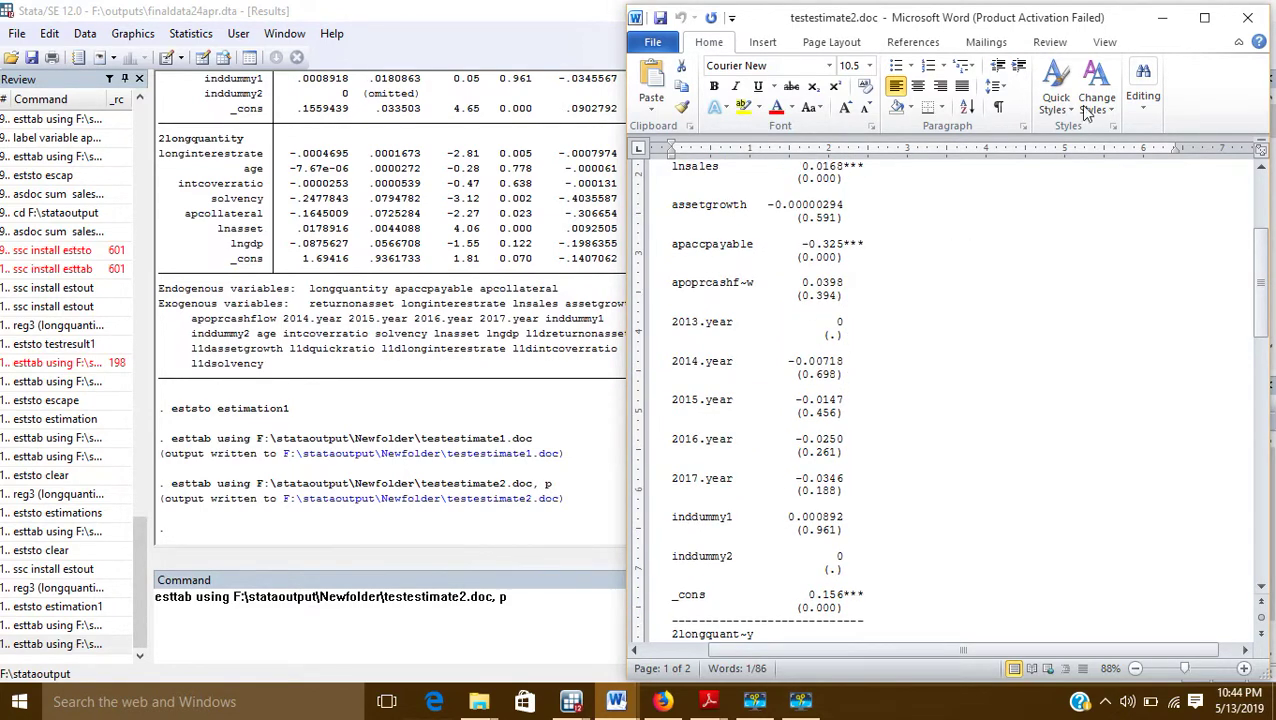
pyautogui.click(1249, 21)
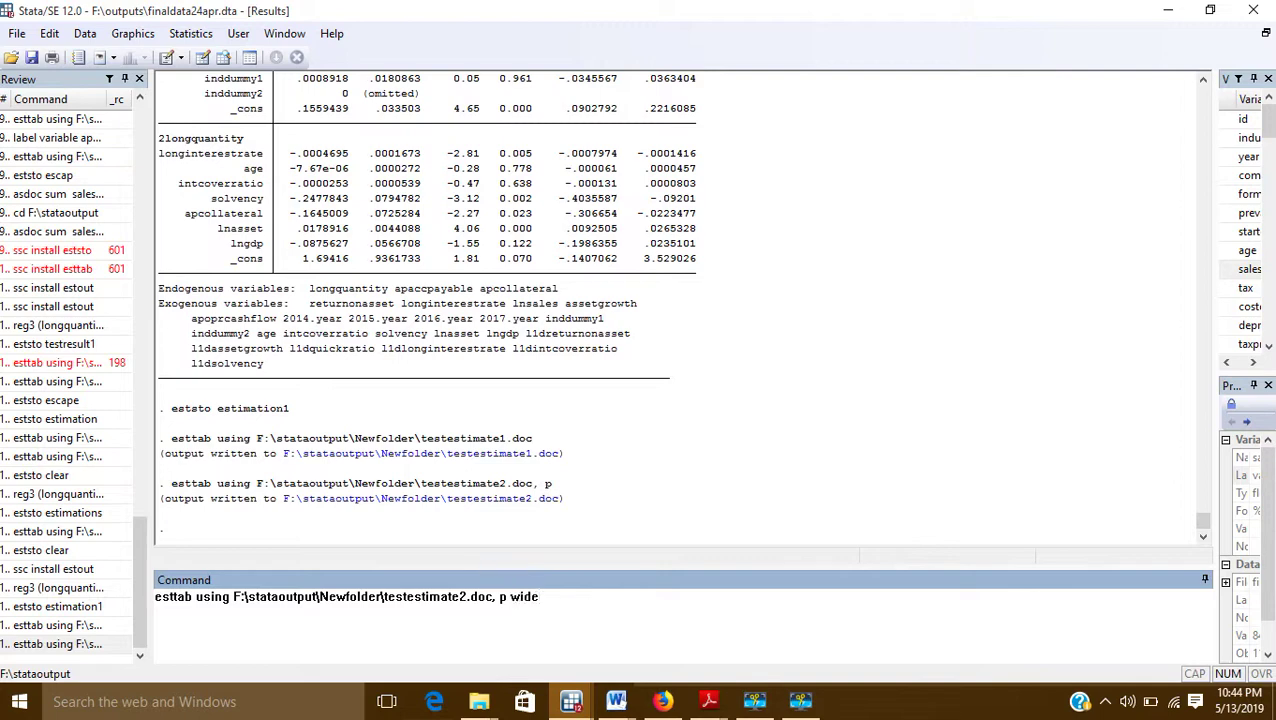
# Run the esttab export to testestimate2.doc with p wide, which fails with error r(602).
pyautogui.press('Return')
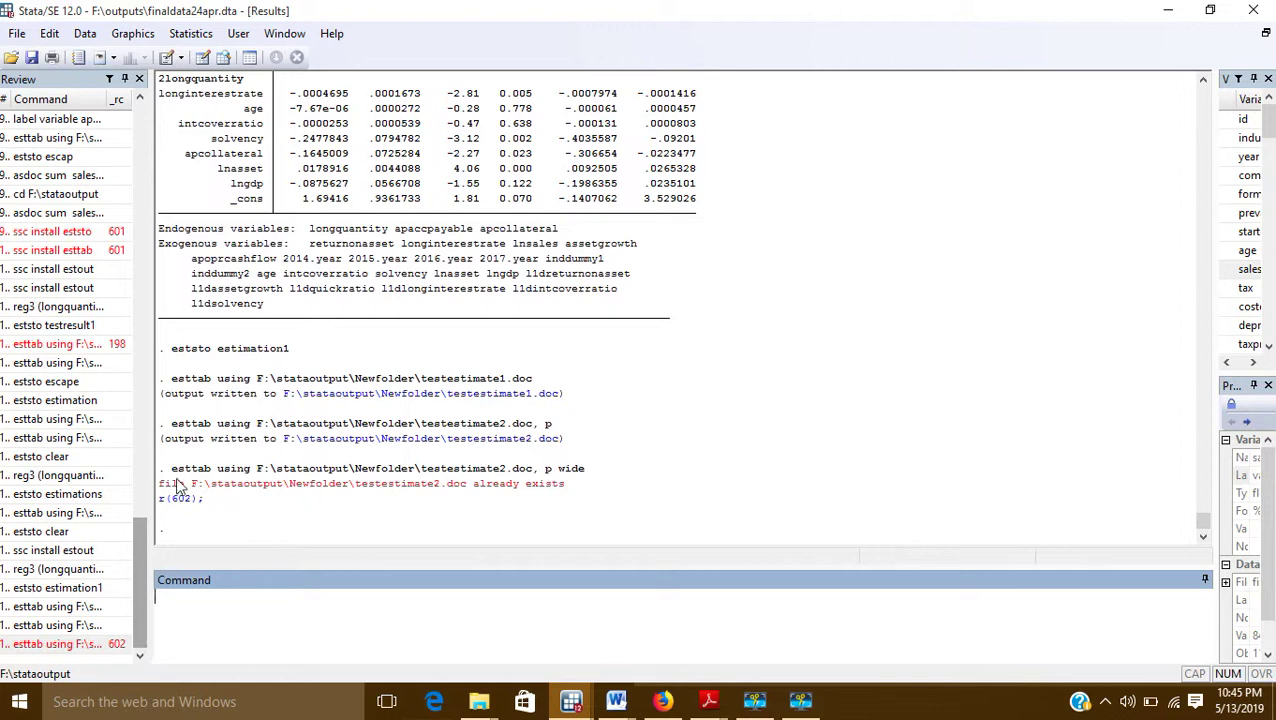
pyautogui.moveTo(421, 470); pyautogui.dragTo(533, 478)
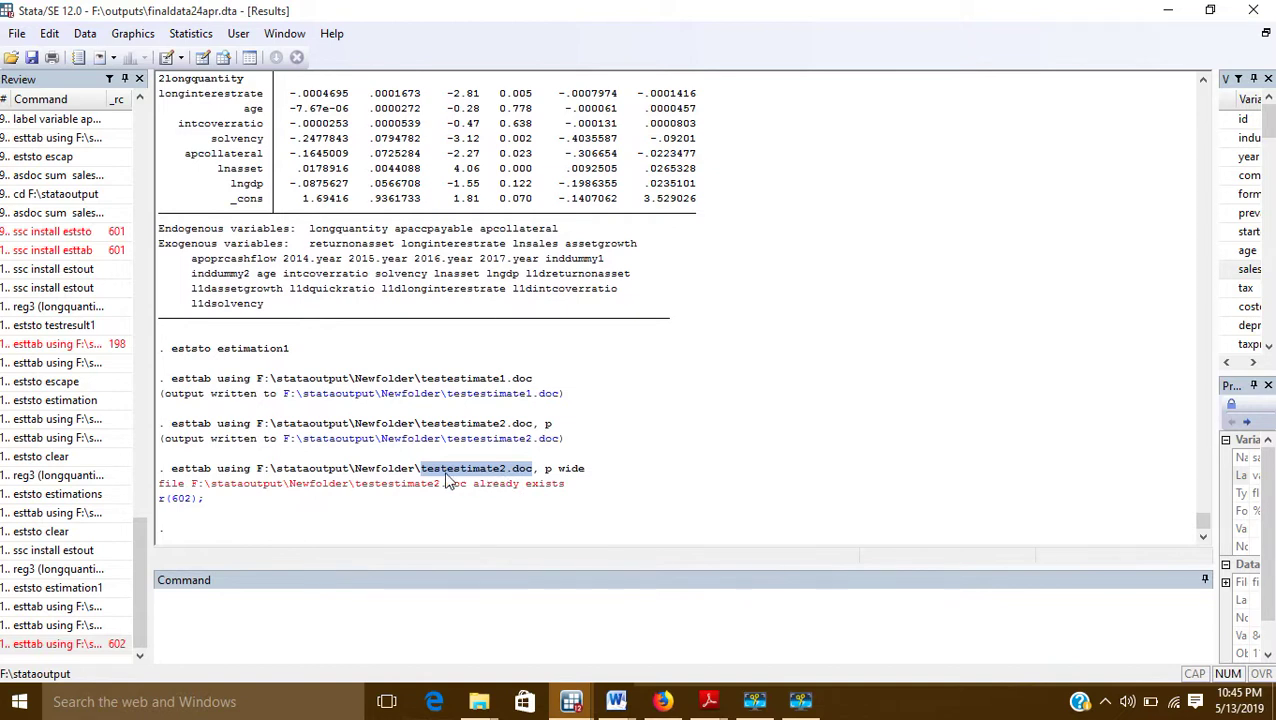
pyautogui.click(500, 478)
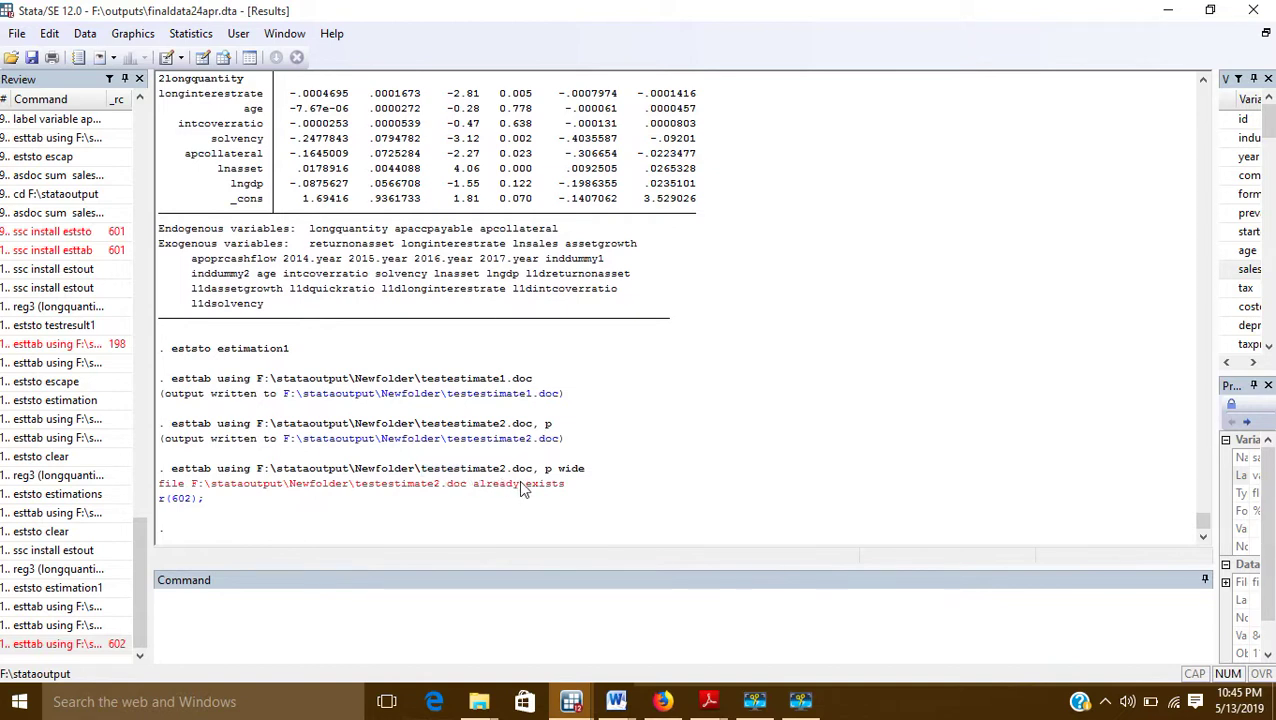
pyautogui.moveTo(500, 478)
pyautogui.mouseDown()
pyautogui.moveTo(436, 480)
pyautogui.moveTo(493, 481)
pyautogui.mouseUp()
# Rerun the esttab p wide export with the replace option added to overwrite testestimate2.doc.
pyautogui.click(70, 643)
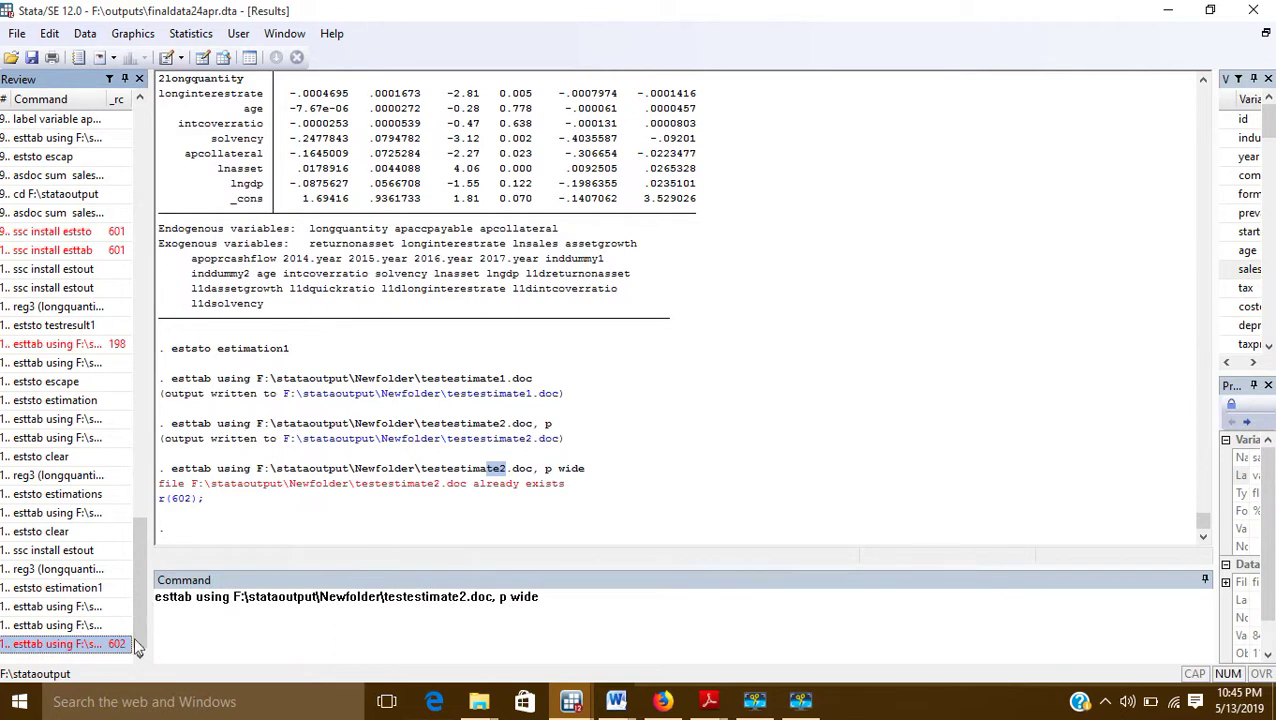
pyautogui.click(540, 594)
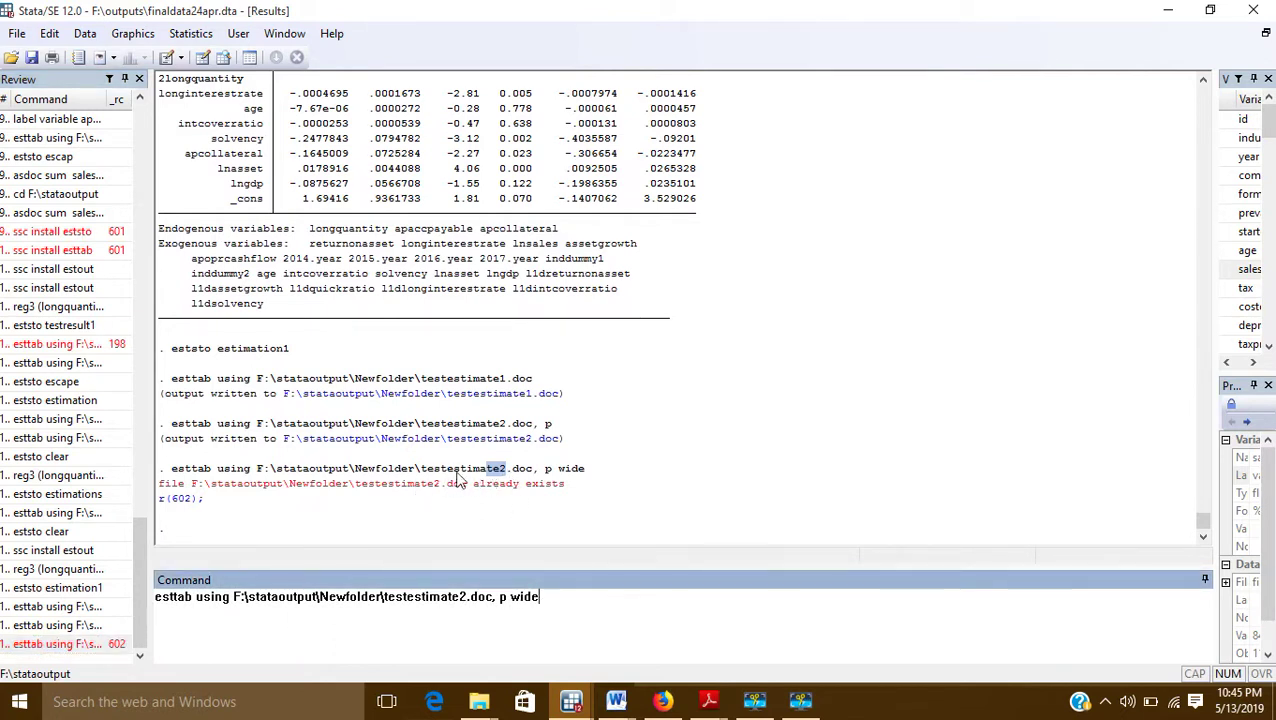
pyautogui.moveTo(421, 472); pyautogui.dragTo(507, 478)
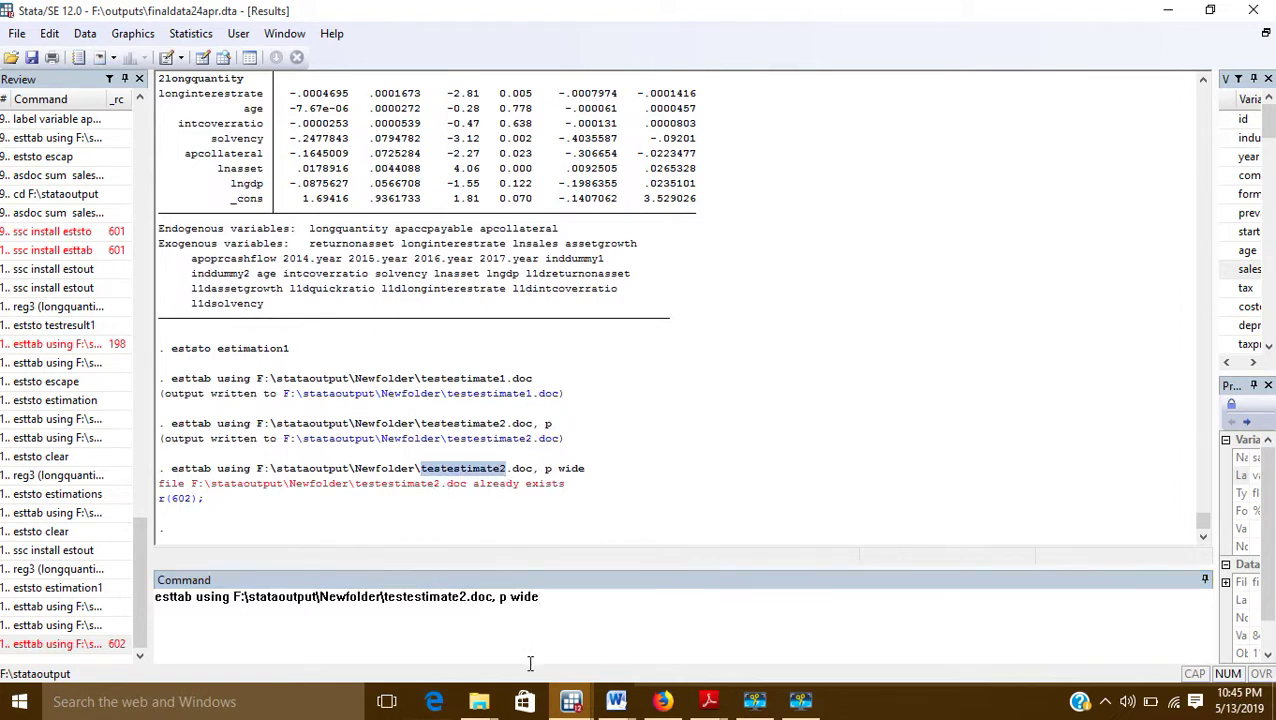
pyautogui.click(551, 604)
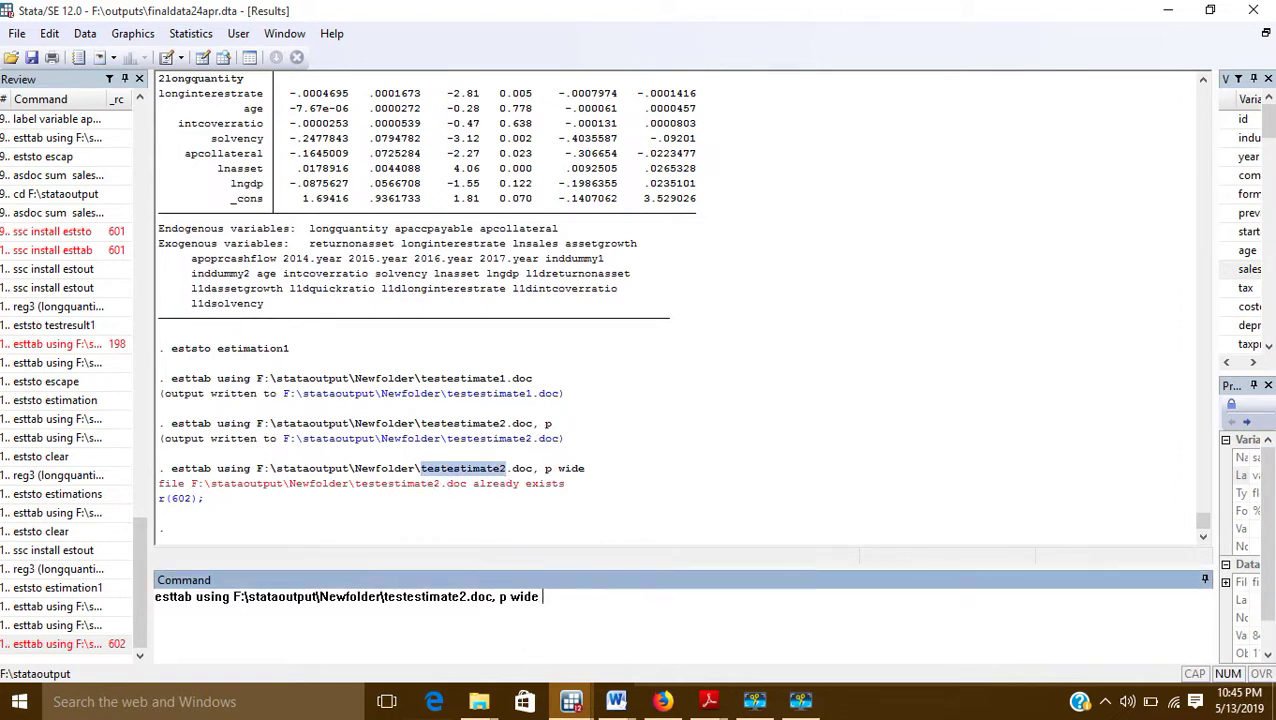
pyautogui.write('replace')
pyautogui.press('Return')
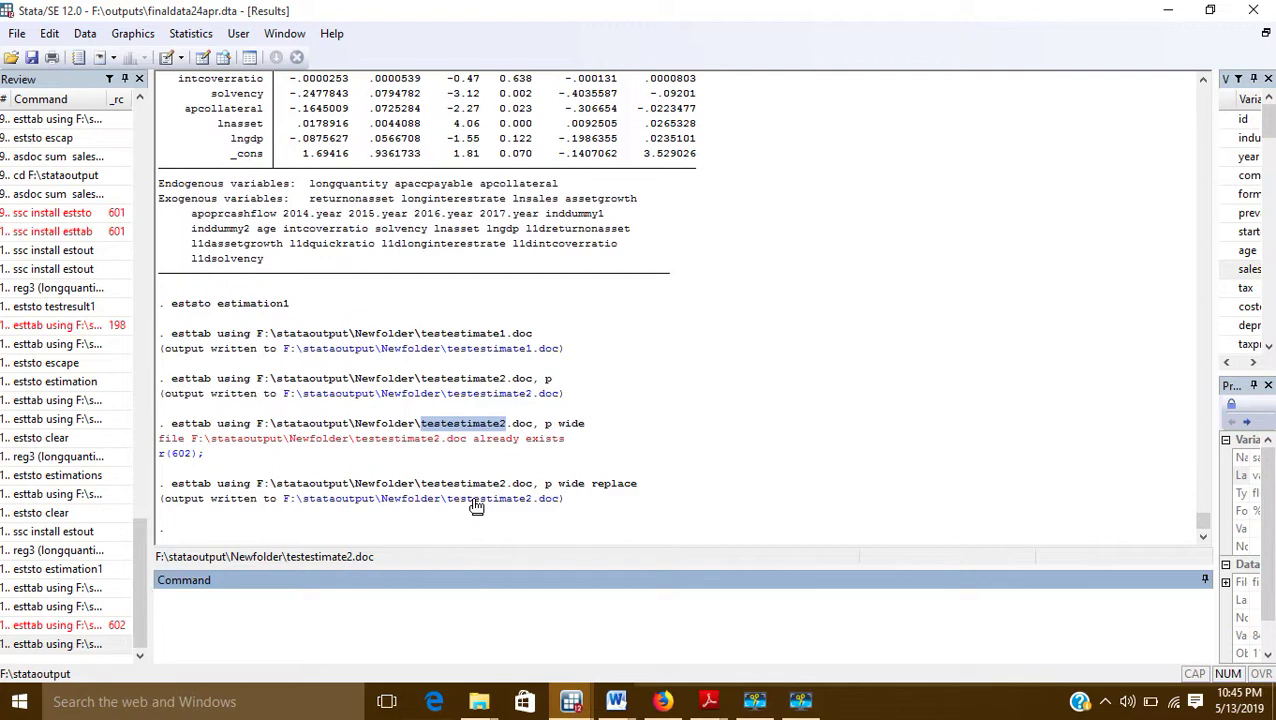
pyautogui.click(476, 506)
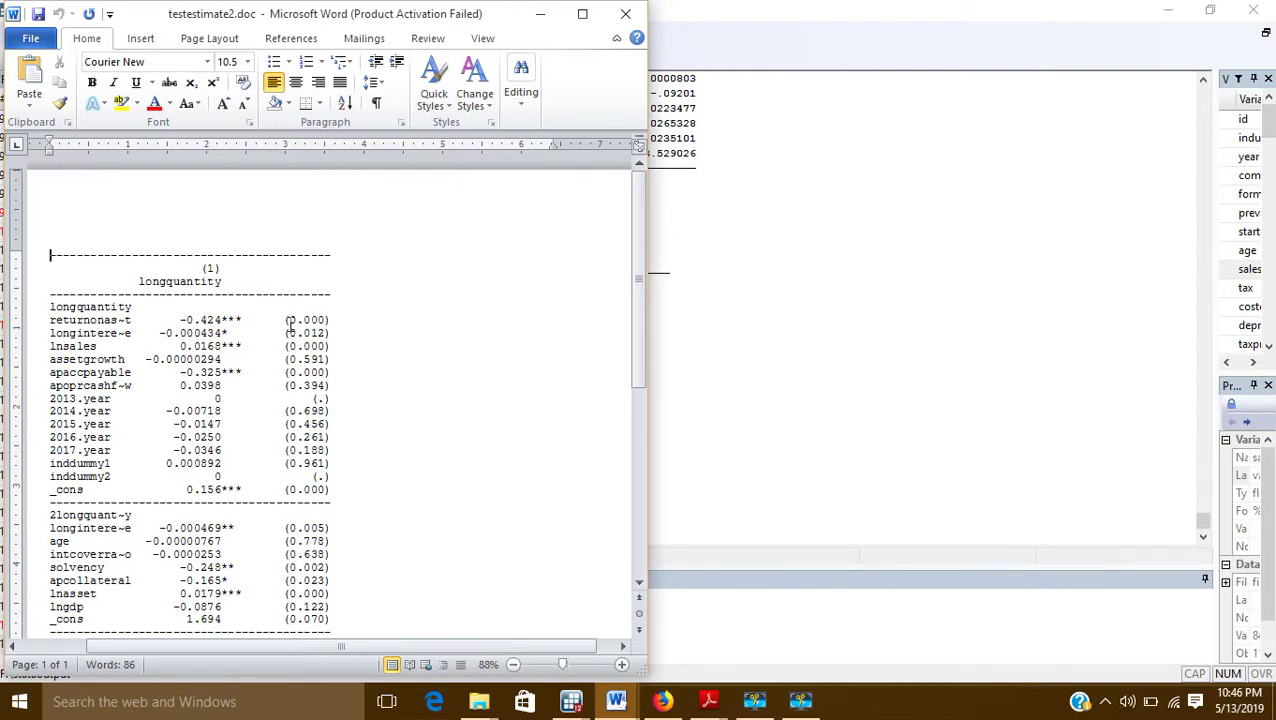
# Confirm the returnonas~t p-value (0.000) sits beside its coefficient, then minimize Word.
pyautogui.moveTo(288, 322); pyautogui.dragTo(331, 321)
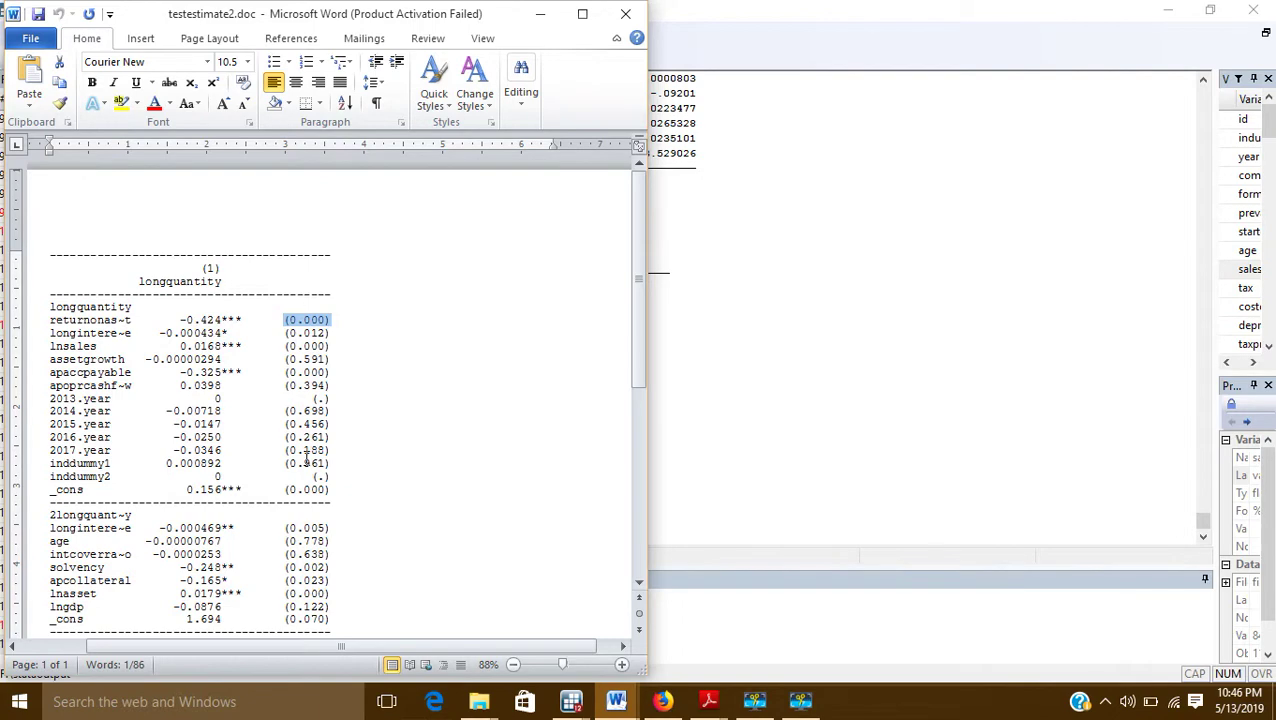
pyautogui.scroll(-5, 303, 460)
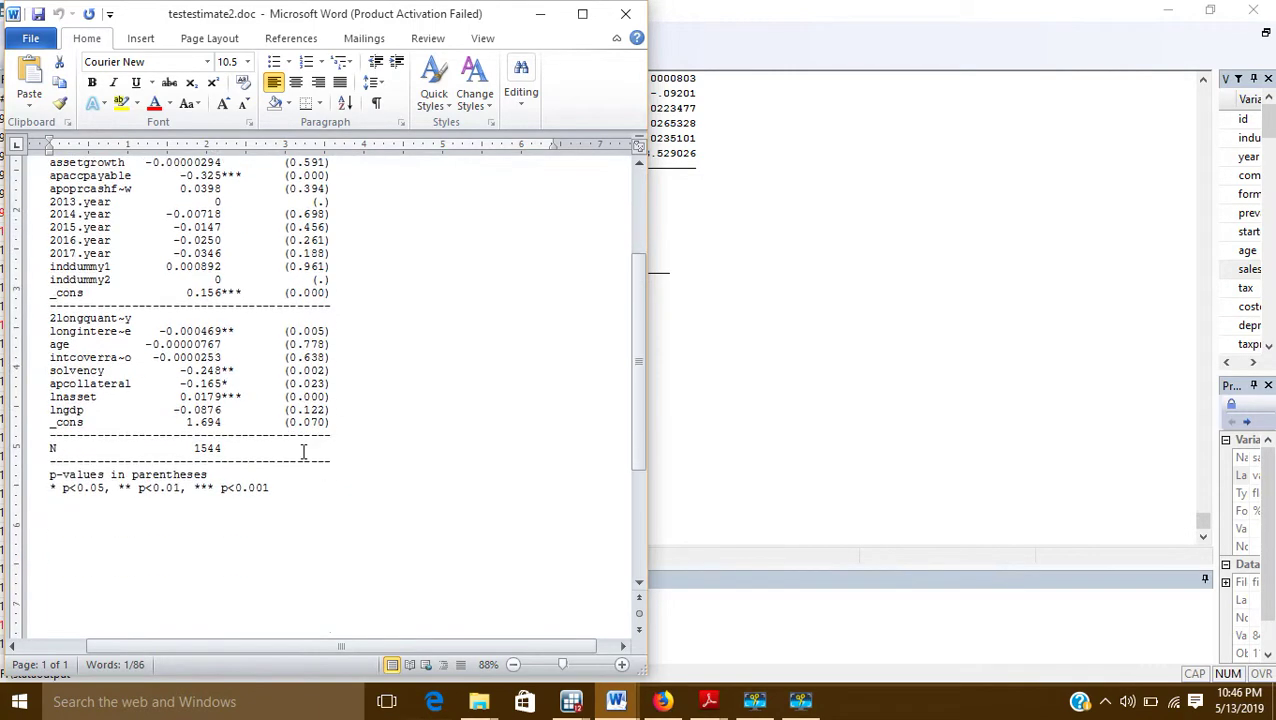
pyautogui.scroll(5, 303, 452)
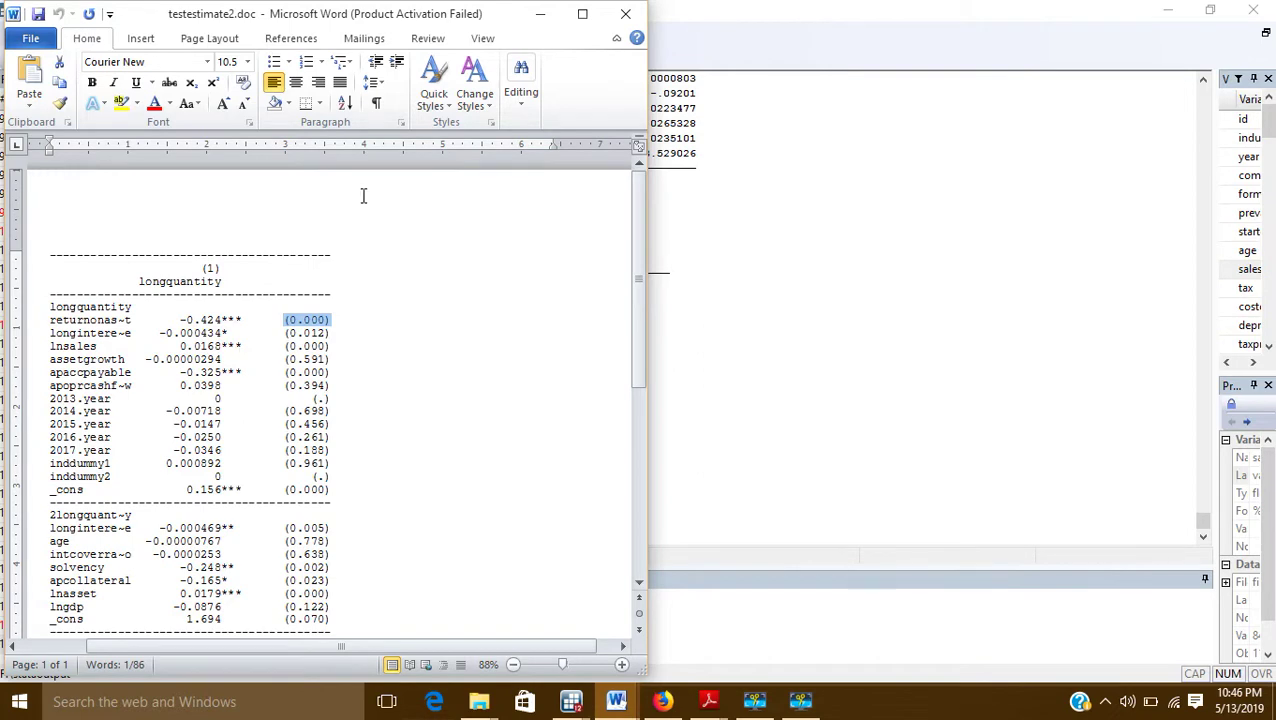
pyautogui.click(538, 20)
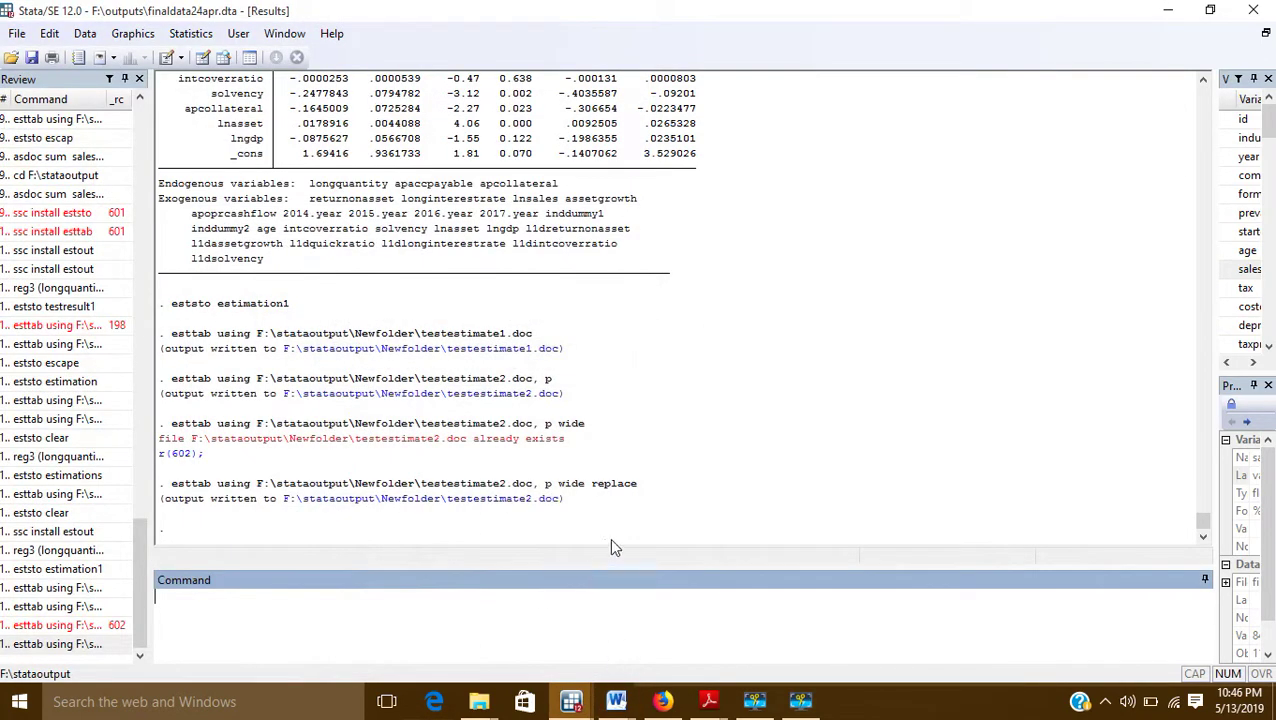
# Bring testestimate2.doc back up to re-check the p-value column, then minimize it.
pyautogui.moveTo(558, 490); pyautogui.dragTo(587, 495)
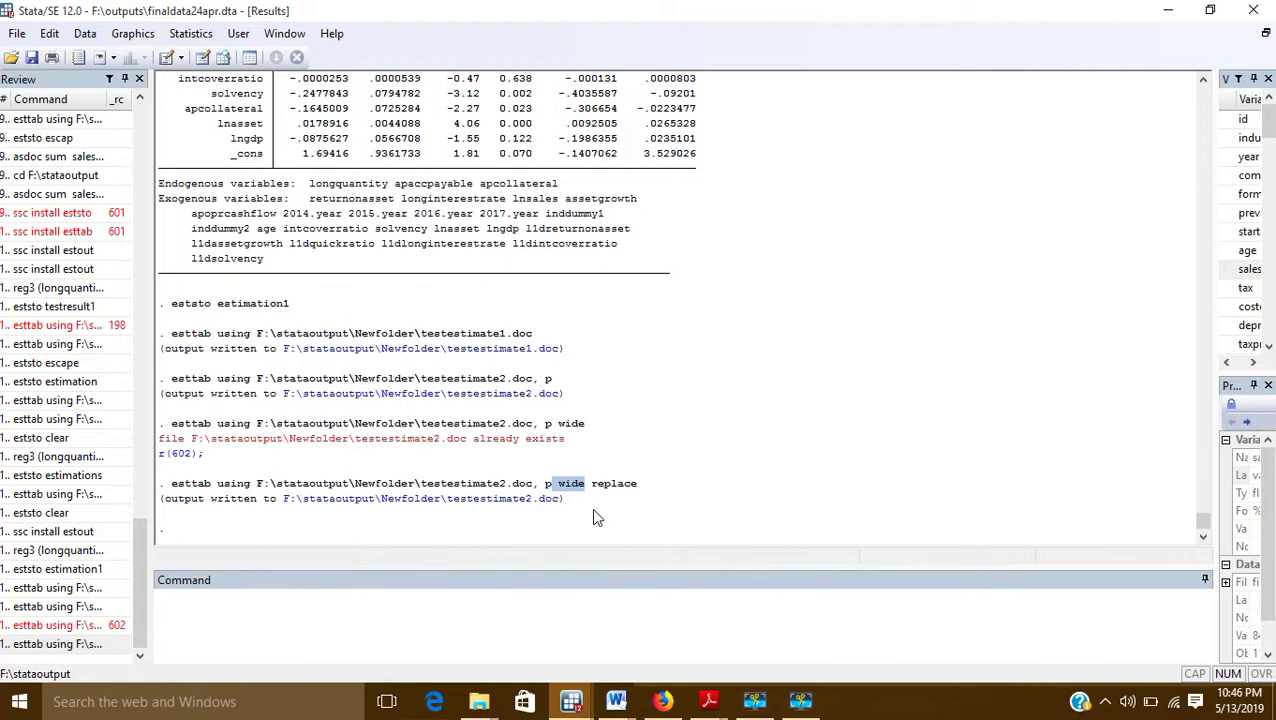
pyautogui.moveTo(583, 708)
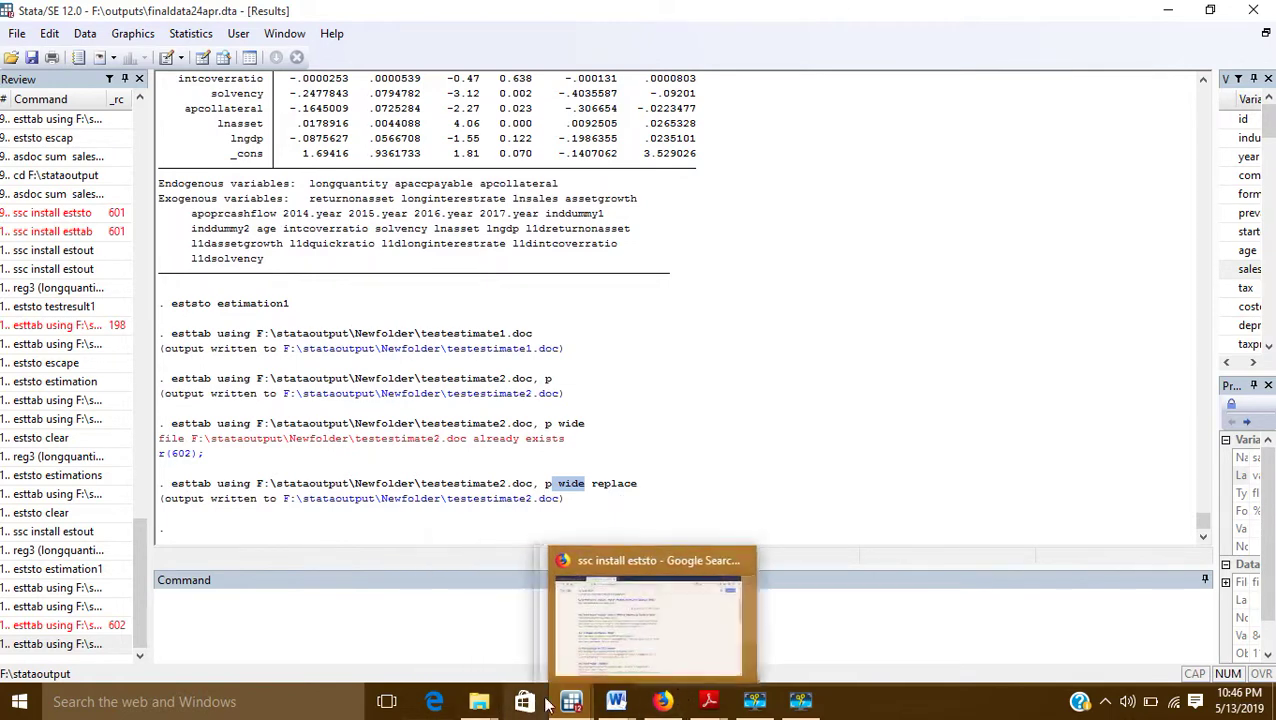
pyautogui.click(866, 637)
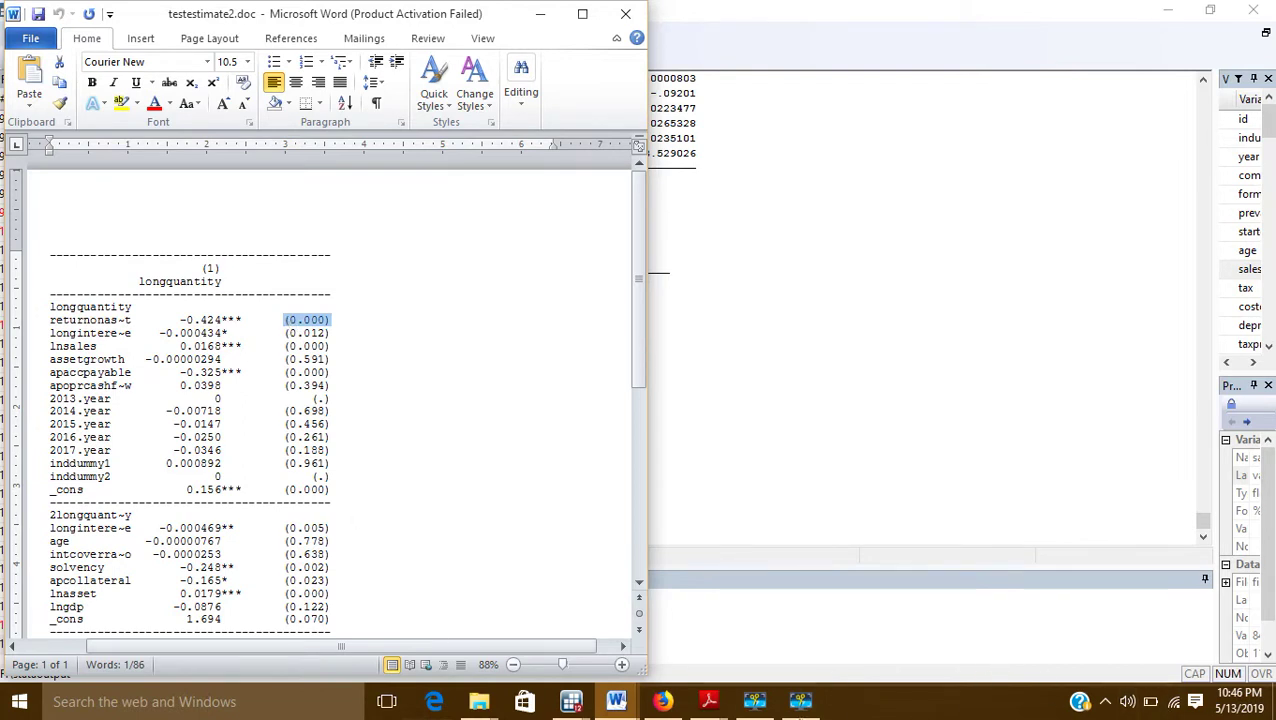
pyautogui.click(802, 703)
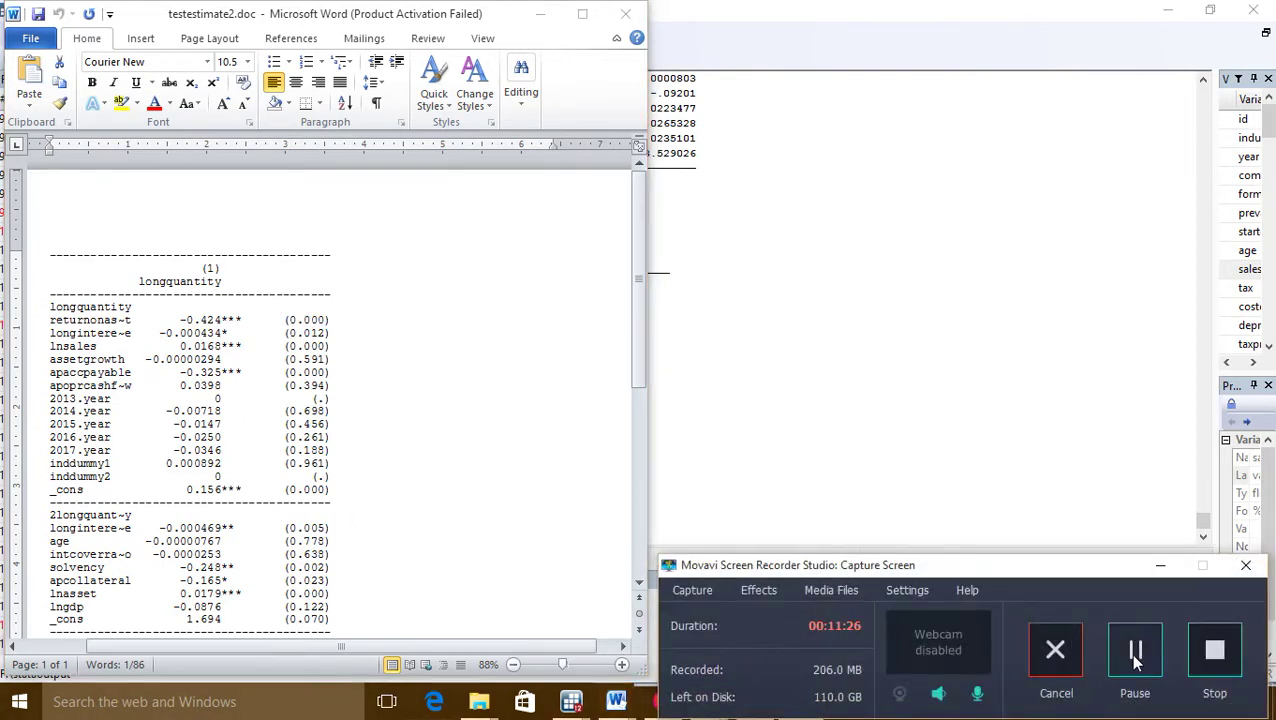
pyautogui.click(280, 320)
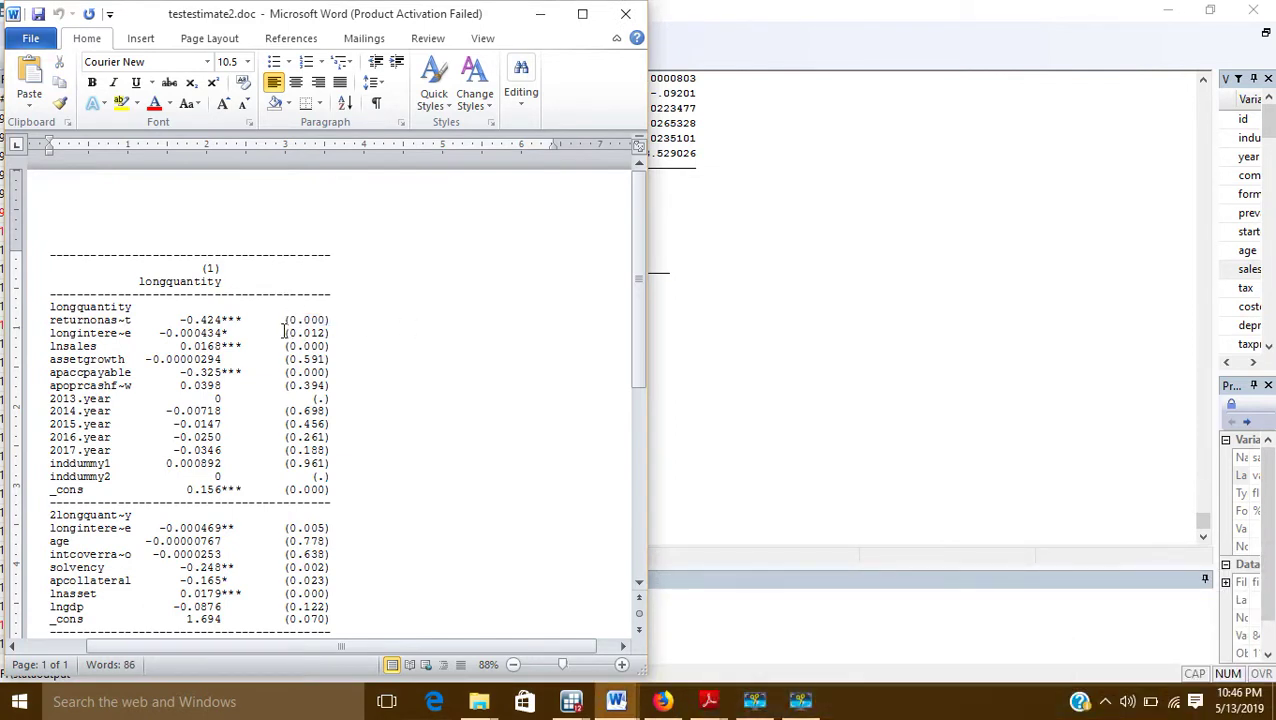
pyautogui.click(541, 14)
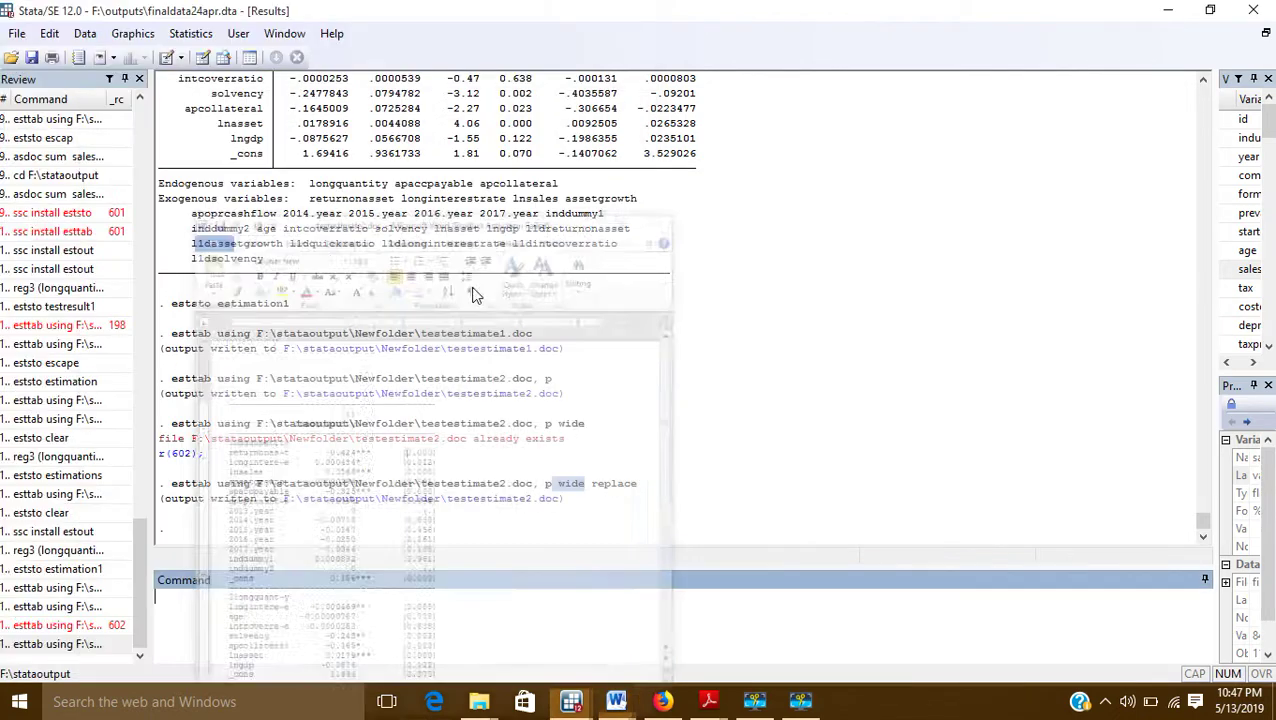
# Recall the esttab p wide replace command and insert noparentheses before replace.
pyautogui.click(58, 644)
pyautogui.click(540, 596)
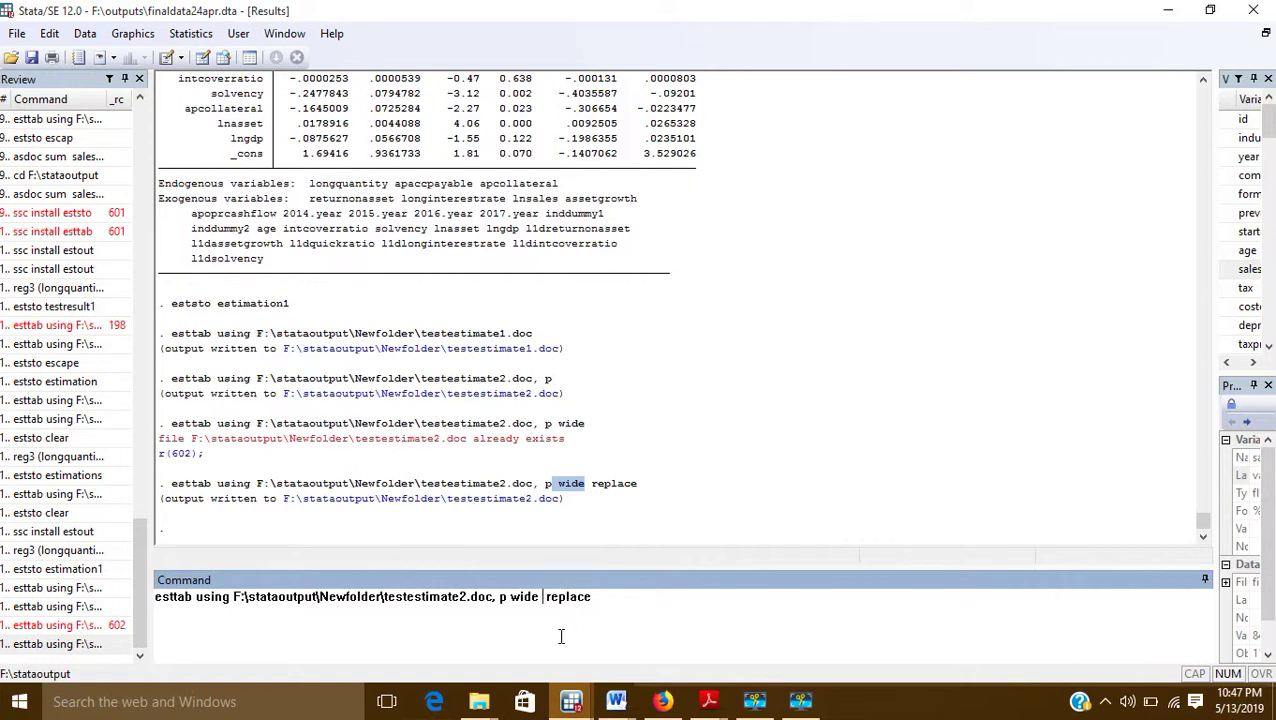
pyautogui.write('noparentheses')
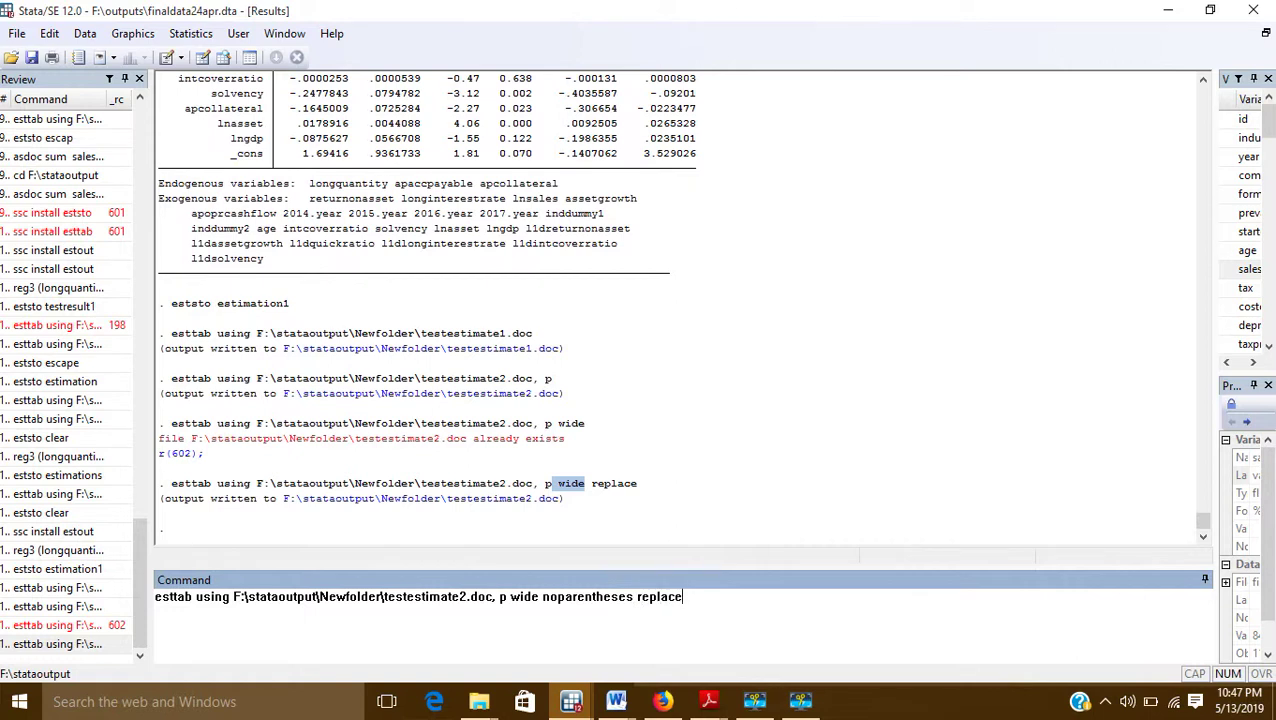
pyautogui.moveTo(684, 597); pyautogui.dragTo(637, 604)
pyautogui.click(686, 597)
pyautogui.moveTo(384, 597); pyautogui.dragTo(485, 597)
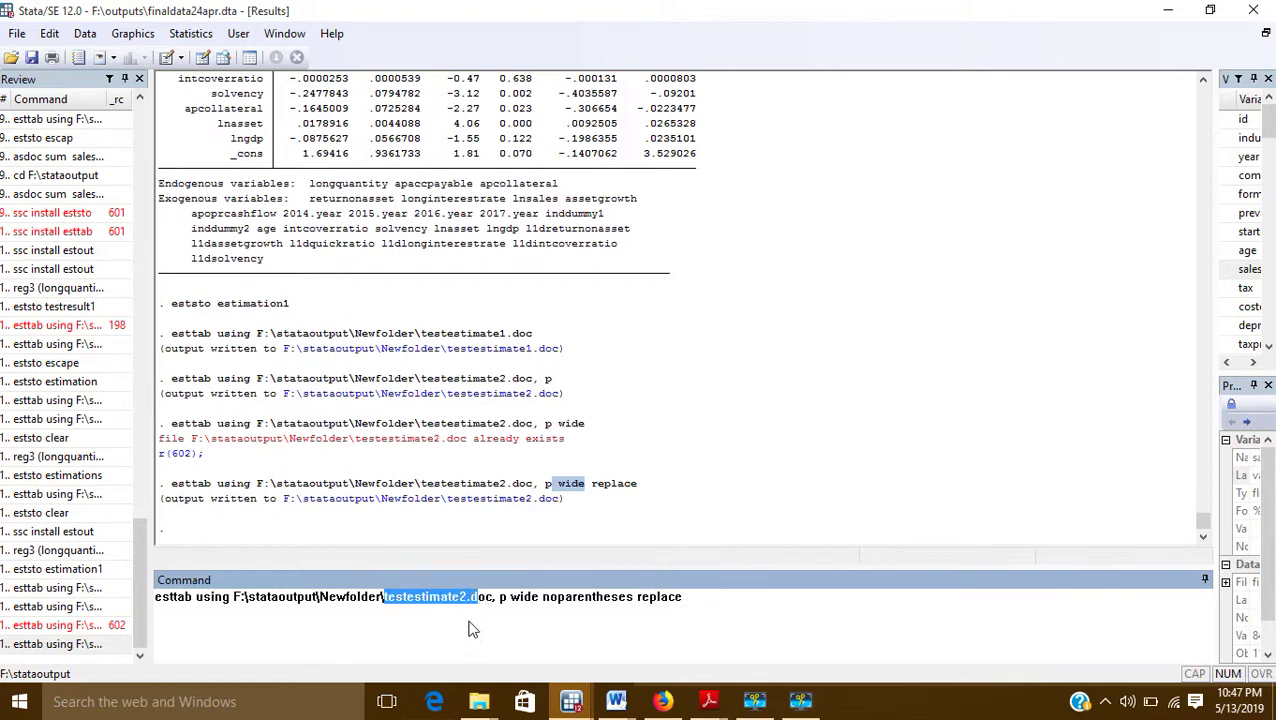
pyautogui.click(618, 616)
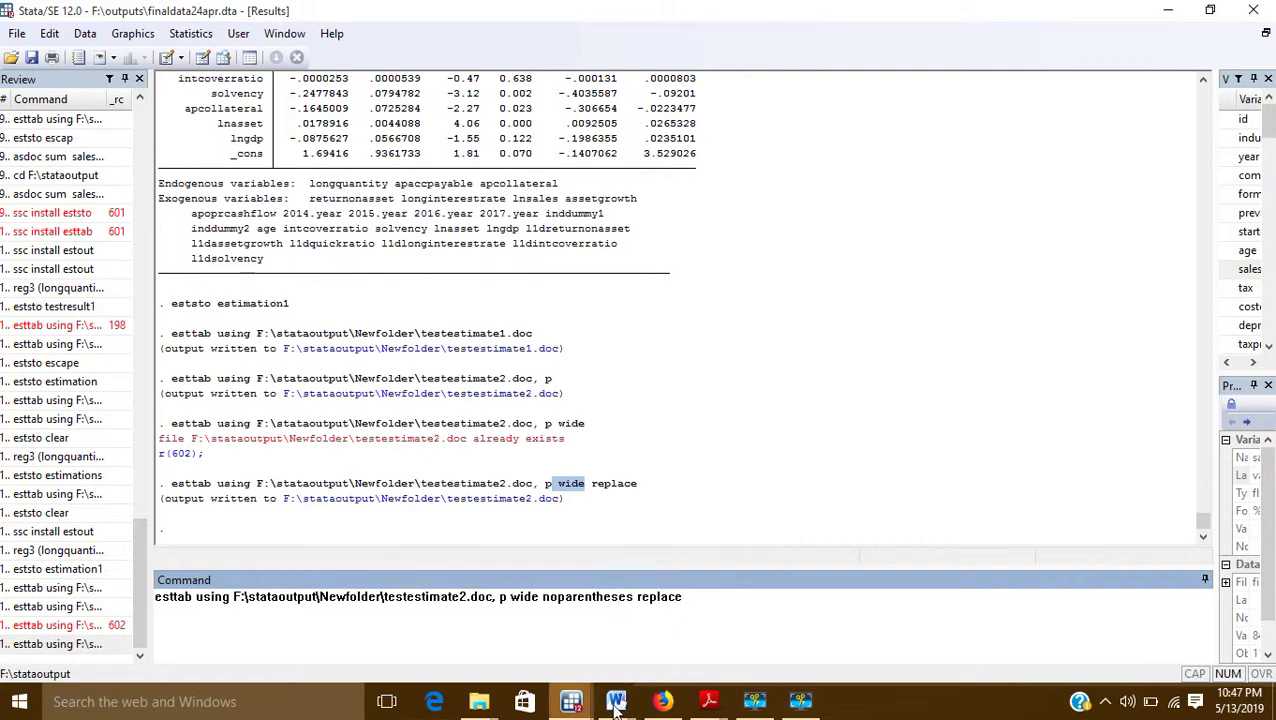
# In testestimate2.doc, add an empty line below the significance note.
pyautogui.moveTo(616, 700)
pyautogui.click(866, 628)
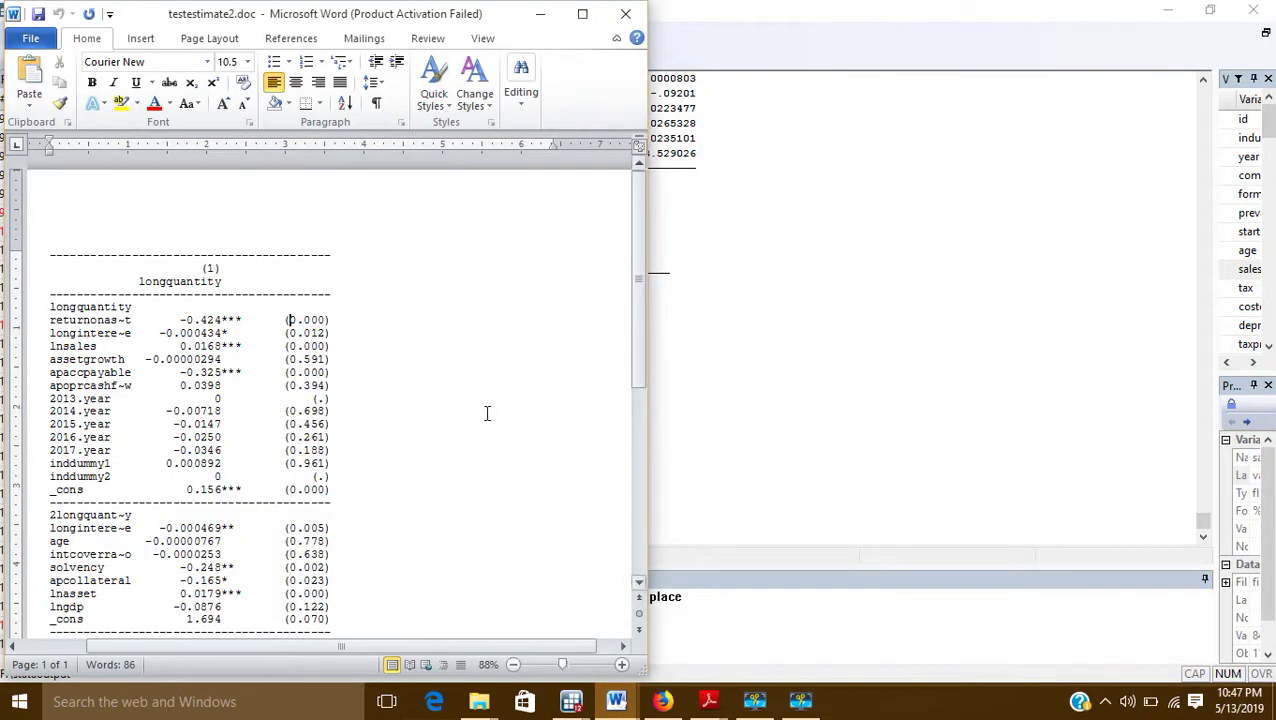
pyautogui.scroll(-10, 487, 410)
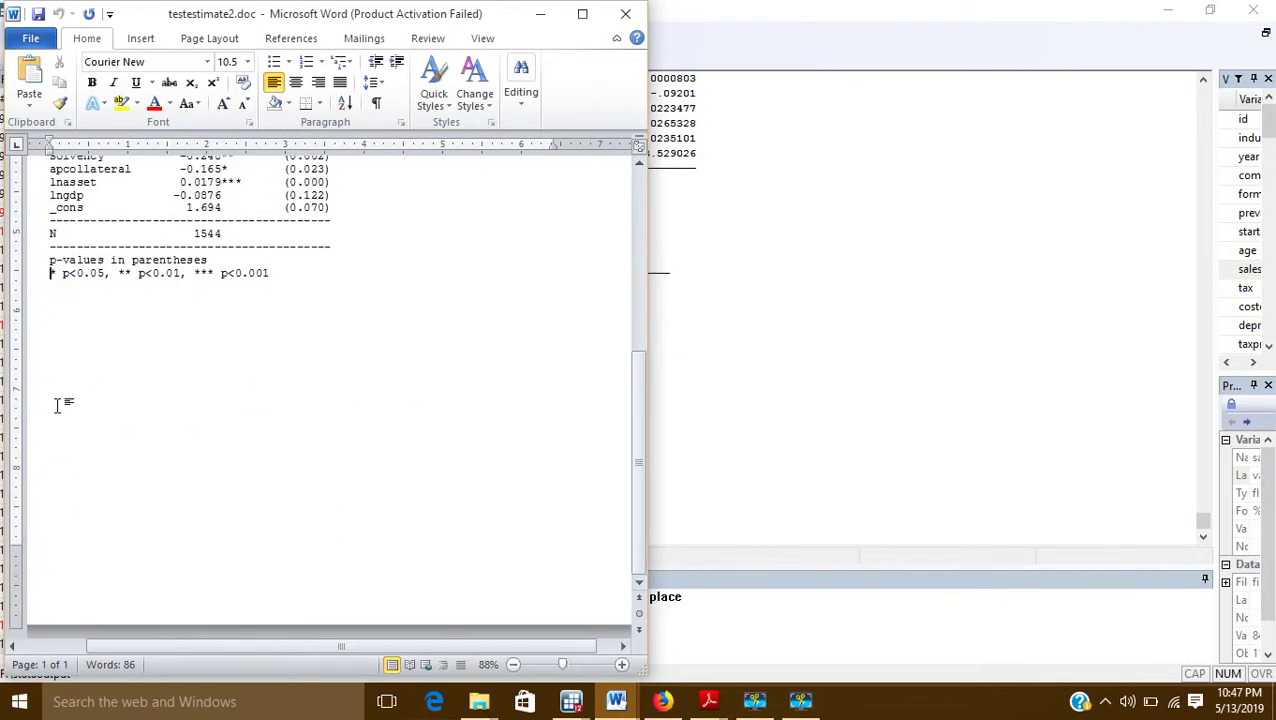
pyautogui.moveTo(51, 336)
pyautogui.mouseDown()
pyautogui.moveTo(150, 397)
pyautogui.moveTo(68, 328)
pyautogui.mouseUp()
pyautogui.click(280, 275)
pyautogui.press('Return')
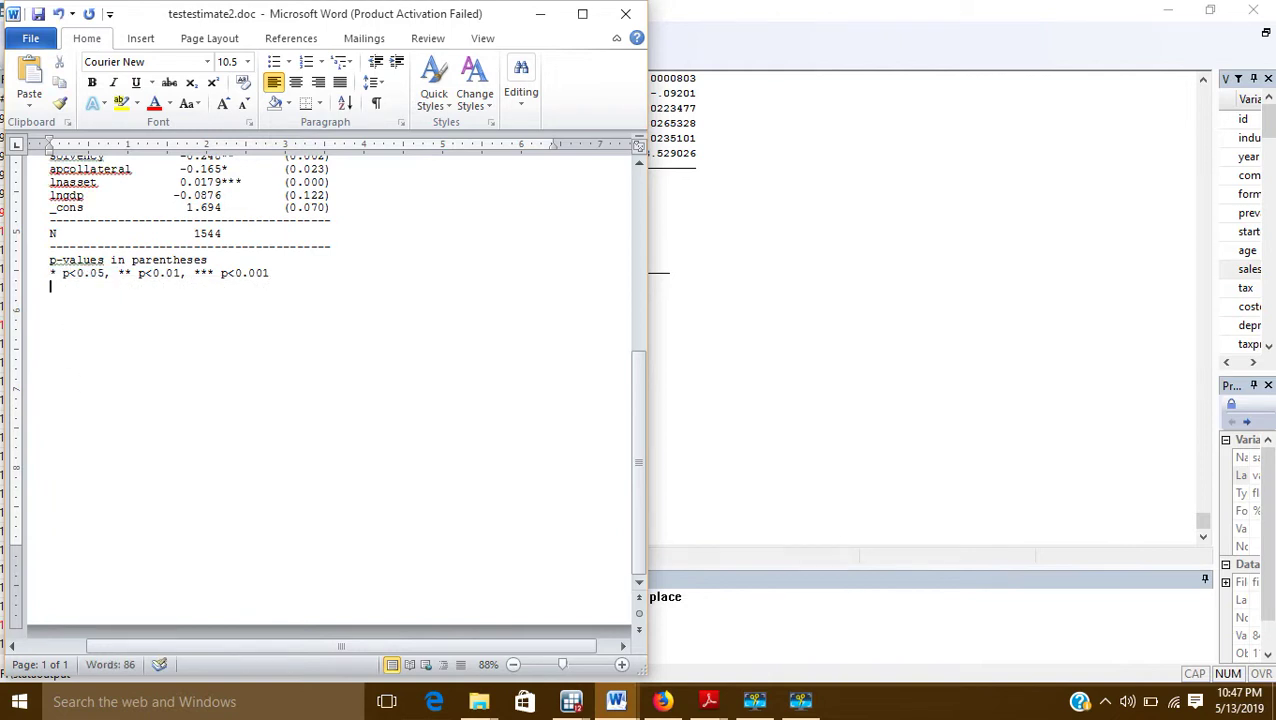
# Scroll through the table, cancel the close prompt, and minimize Word.
pyautogui.scroll(10, 292, 285)
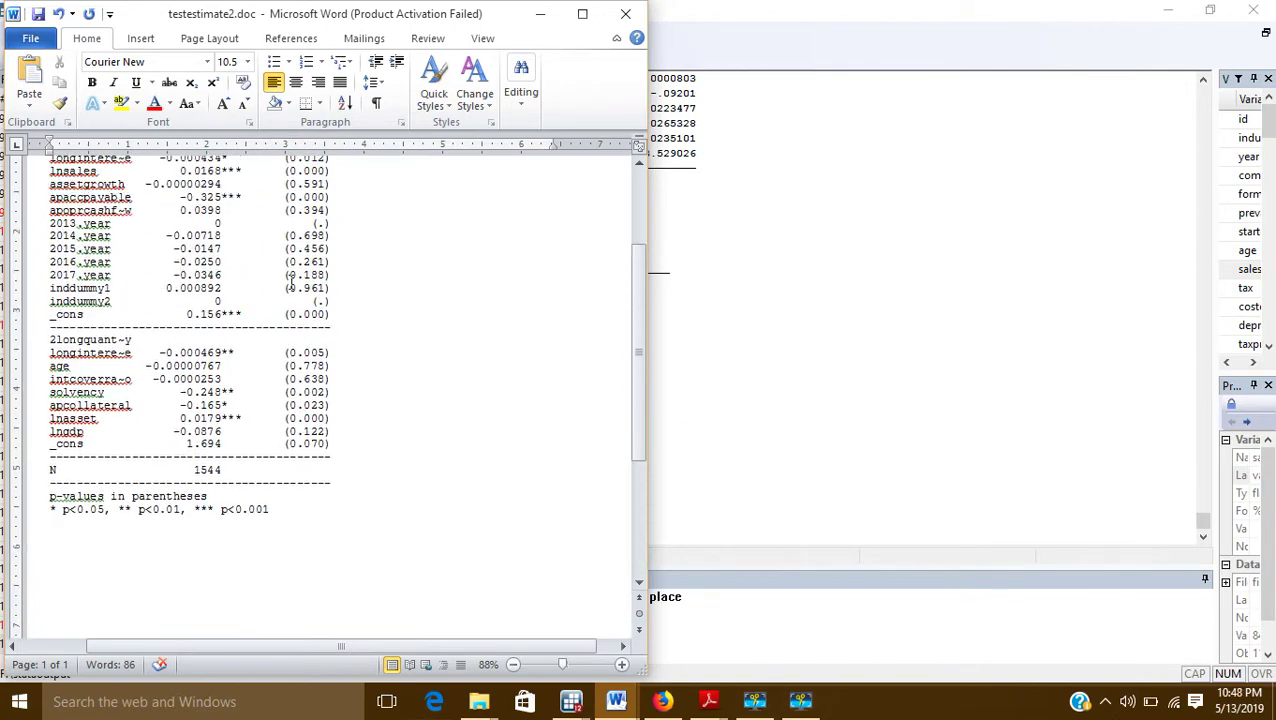
pyautogui.scroll(-5, 317, 377)
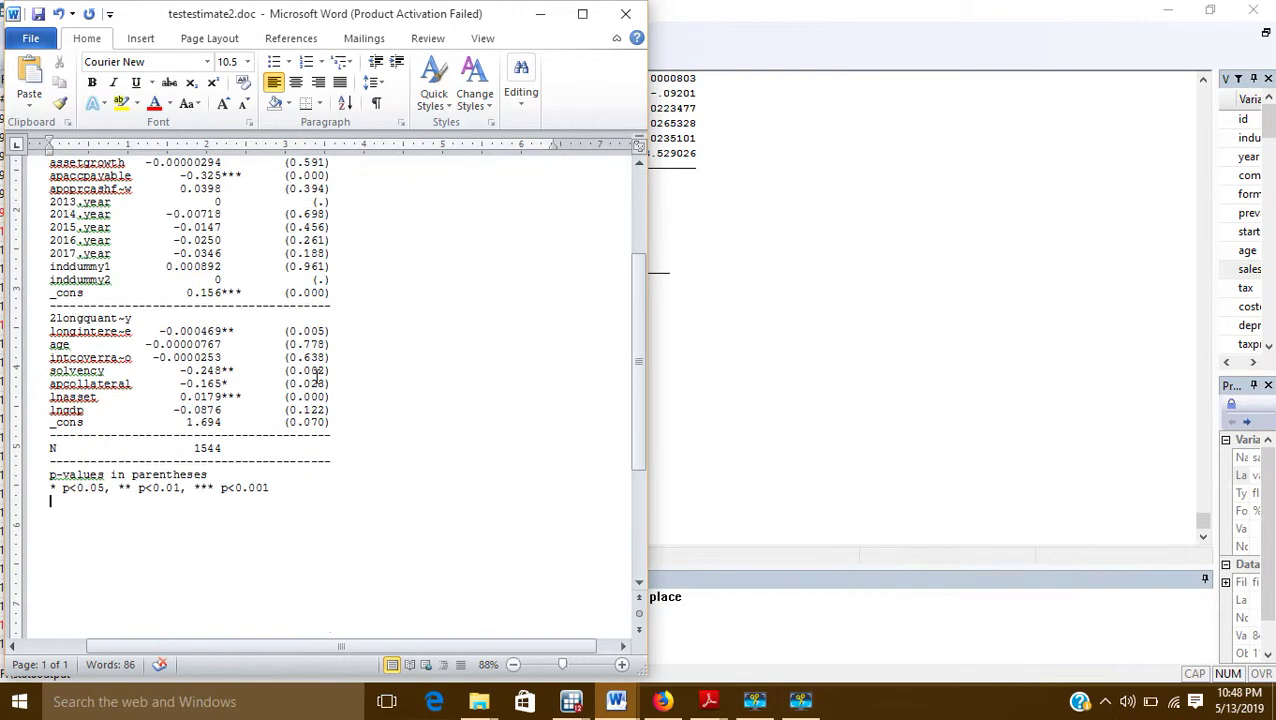
pyautogui.scroll(2, 317, 377)
pyautogui.scroll(-2, 317, 377)
pyautogui.click(624, 16)
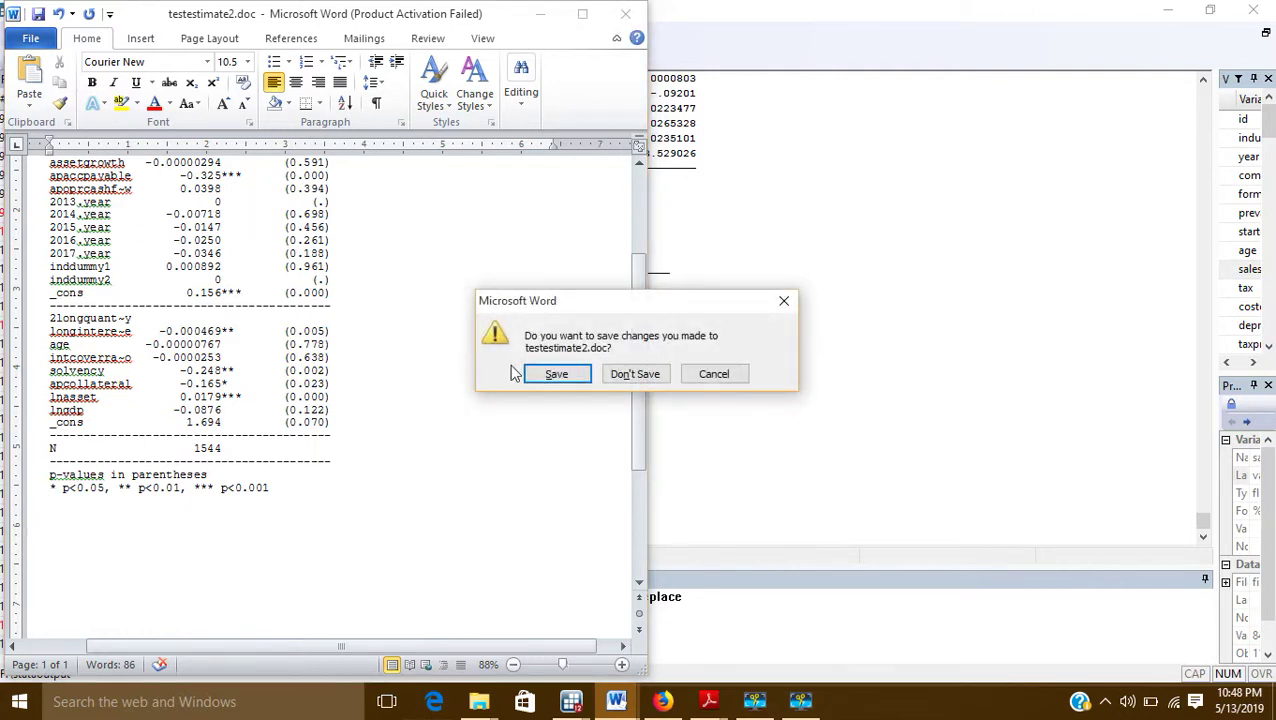
pyautogui.click(783, 300)
pyautogui.click(541, 14)
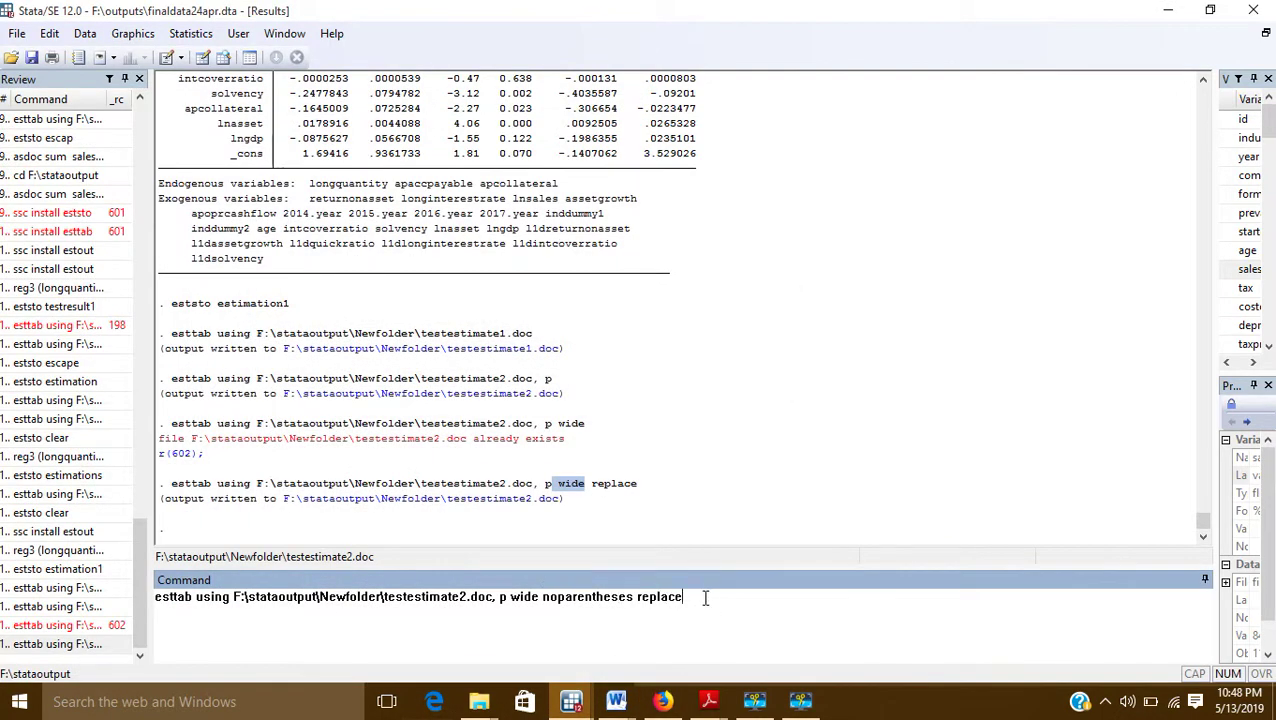
# Change replace to append in the esttab command and run it, hitting error r(603).
pyautogui.press('BackSpace')
pyautogui.press('BackSpace')
pyautogui.press('BackSpace')
pyautogui.write('a')
pyautogui.press('Return')
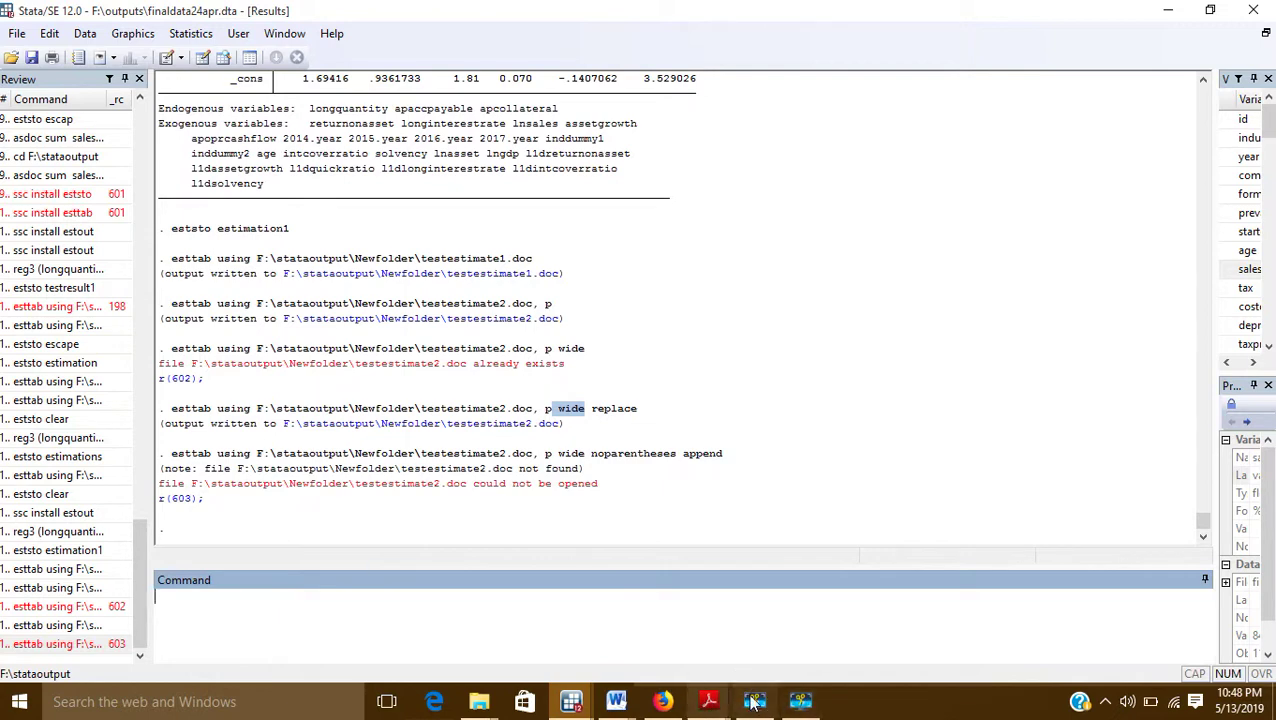
# Close testestimate2.doc without saving, rerun the append export, and open the written file.
pyautogui.click(616, 703)
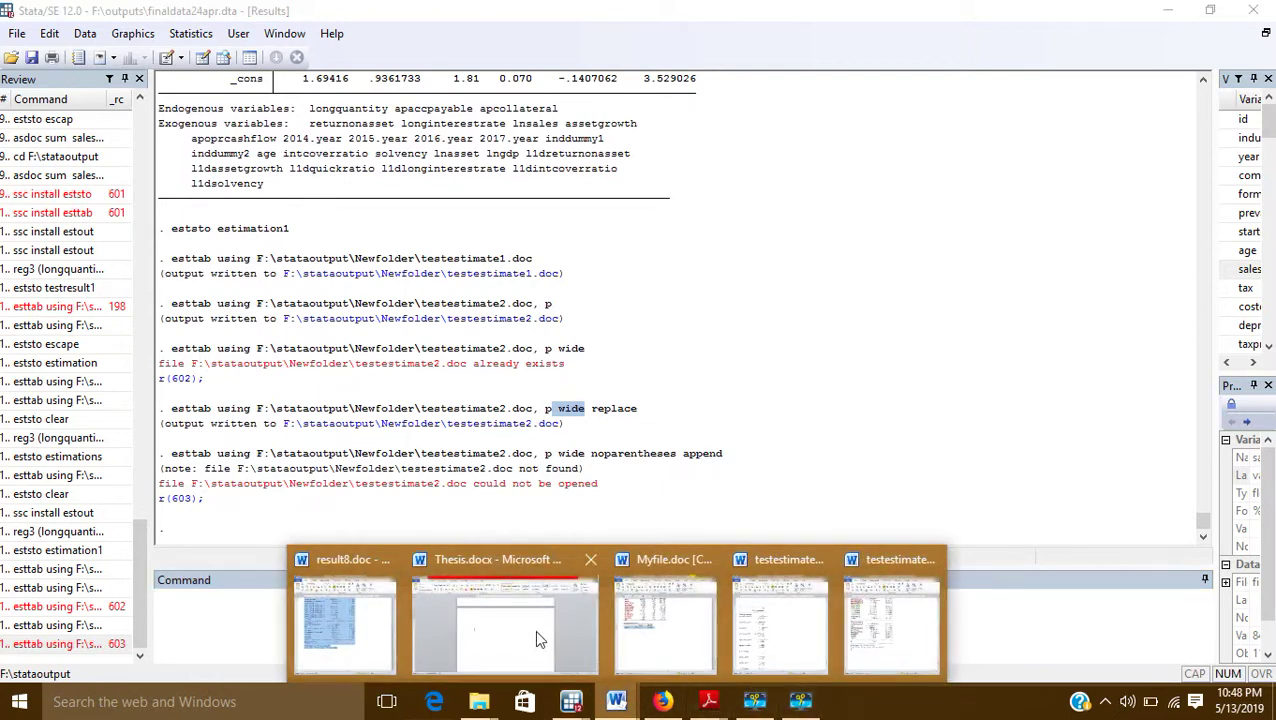
pyautogui.click(890, 625)
pyautogui.click(625, 13)
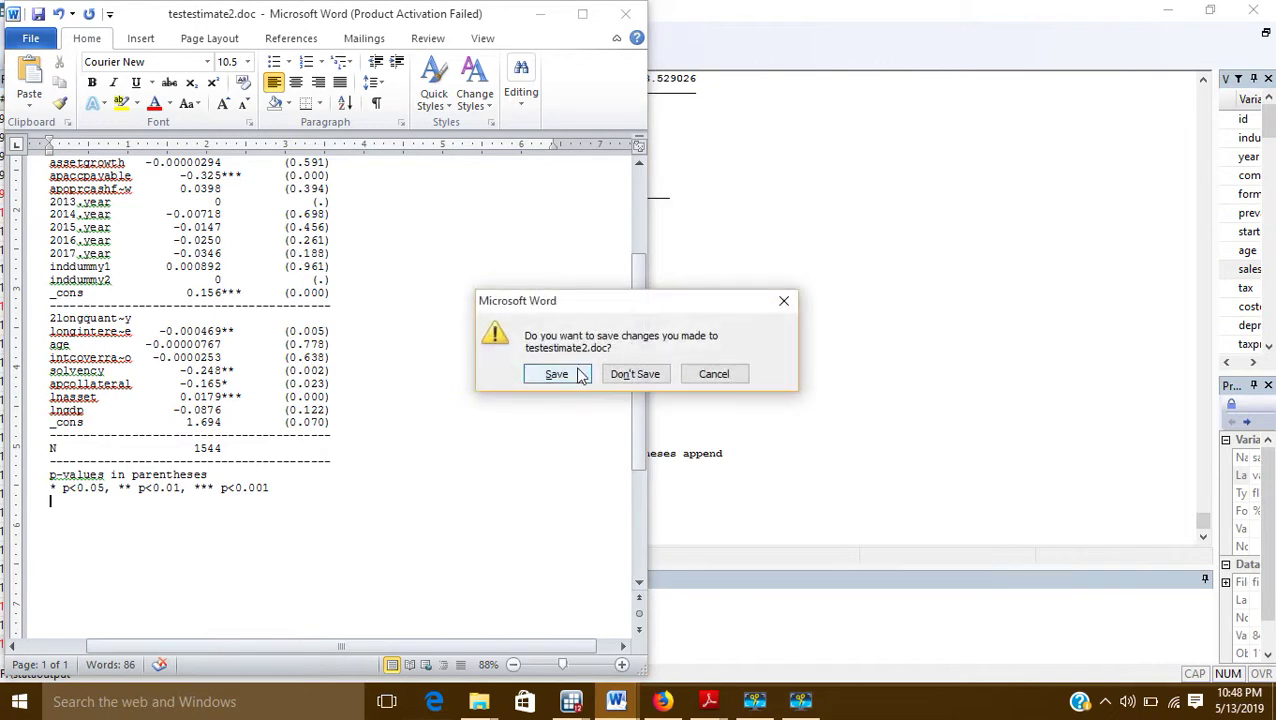
pyautogui.click(650, 374)
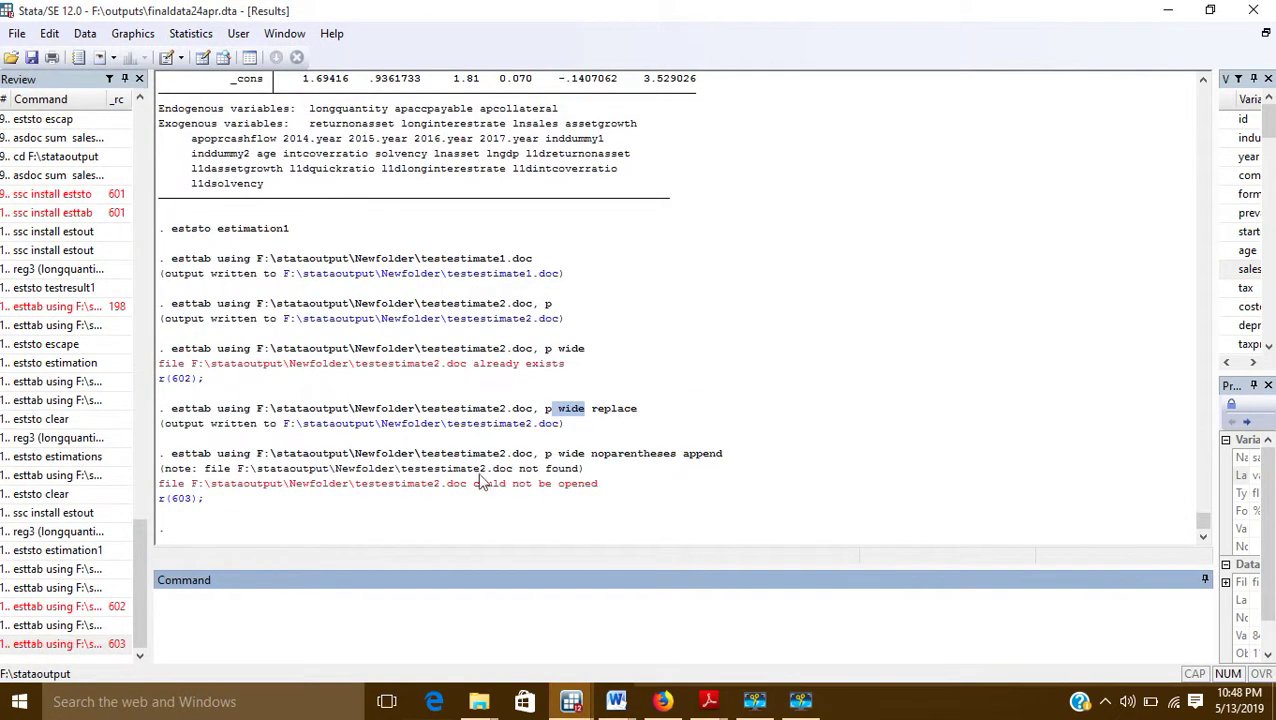
pyautogui.click(73, 644)
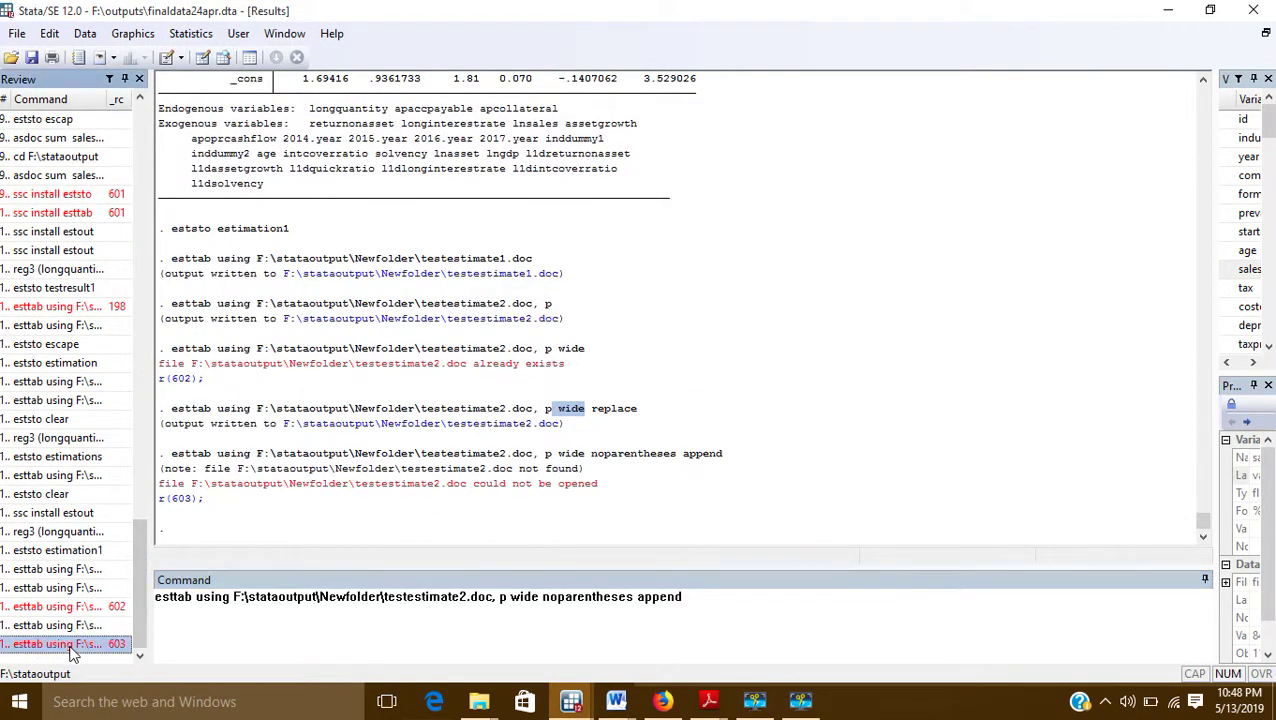
pyautogui.click(687, 598)
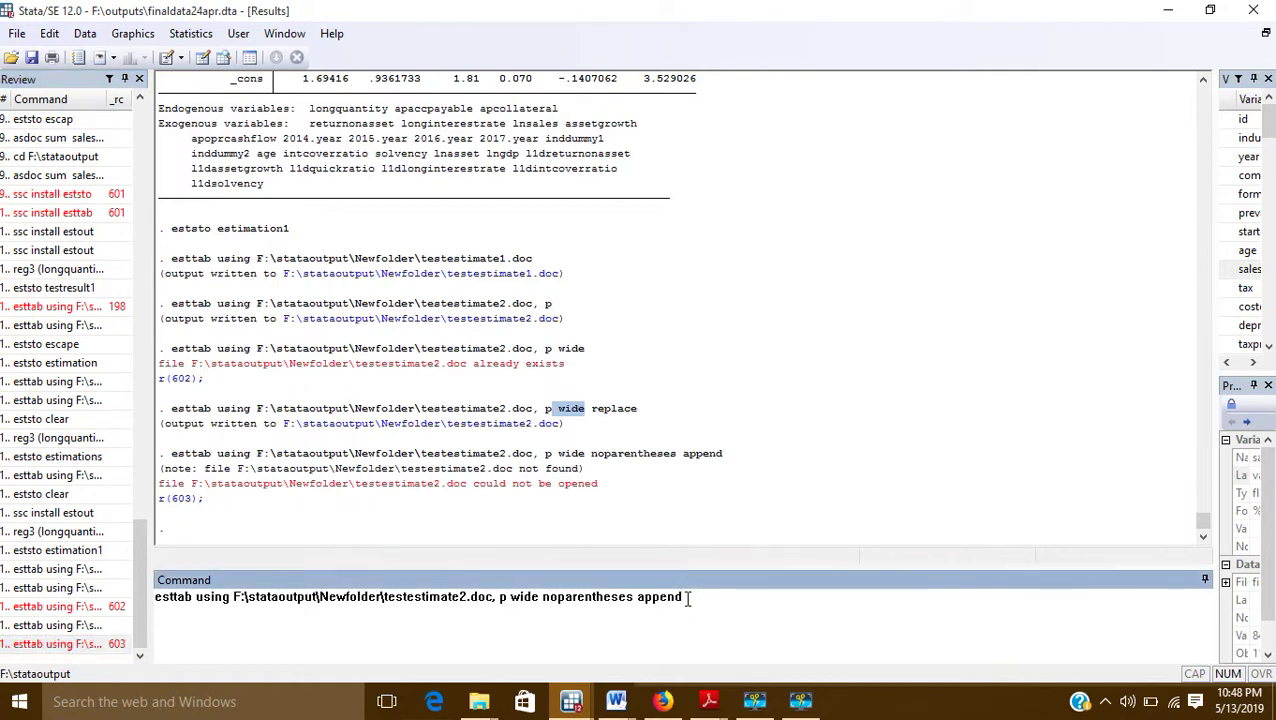
pyautogui.press('Return')
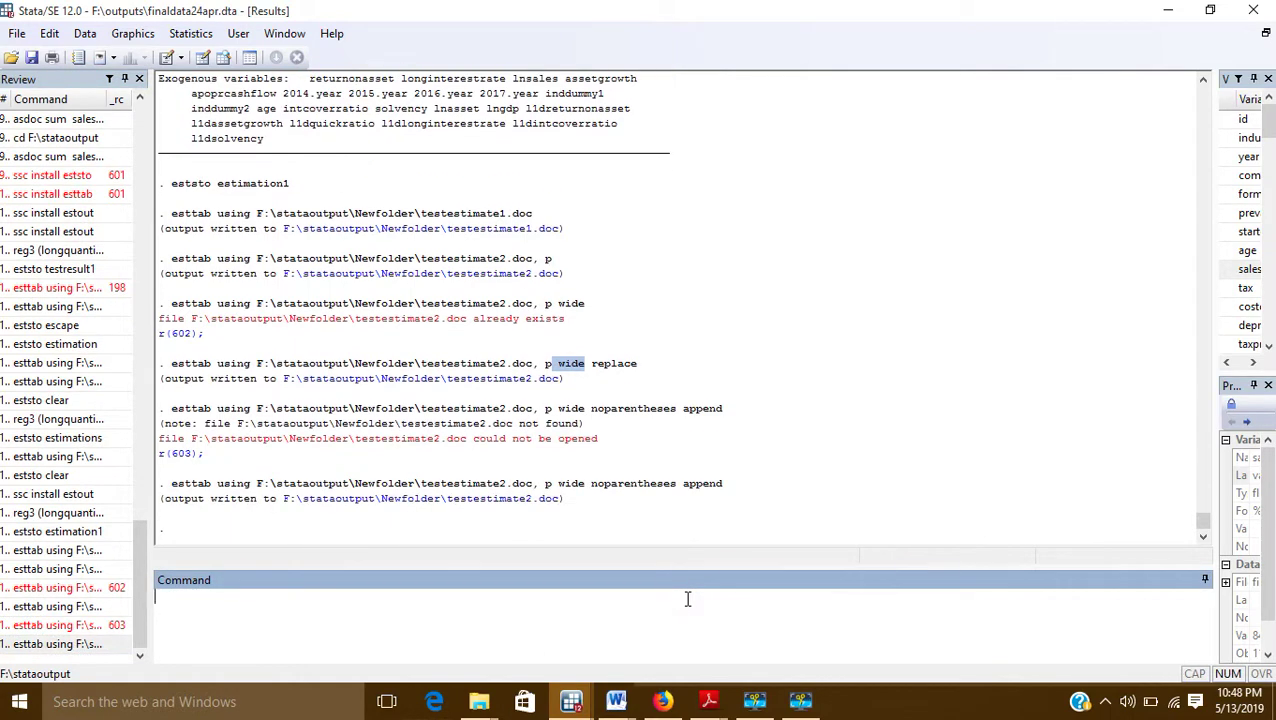
pyautogui.click(500, 504)
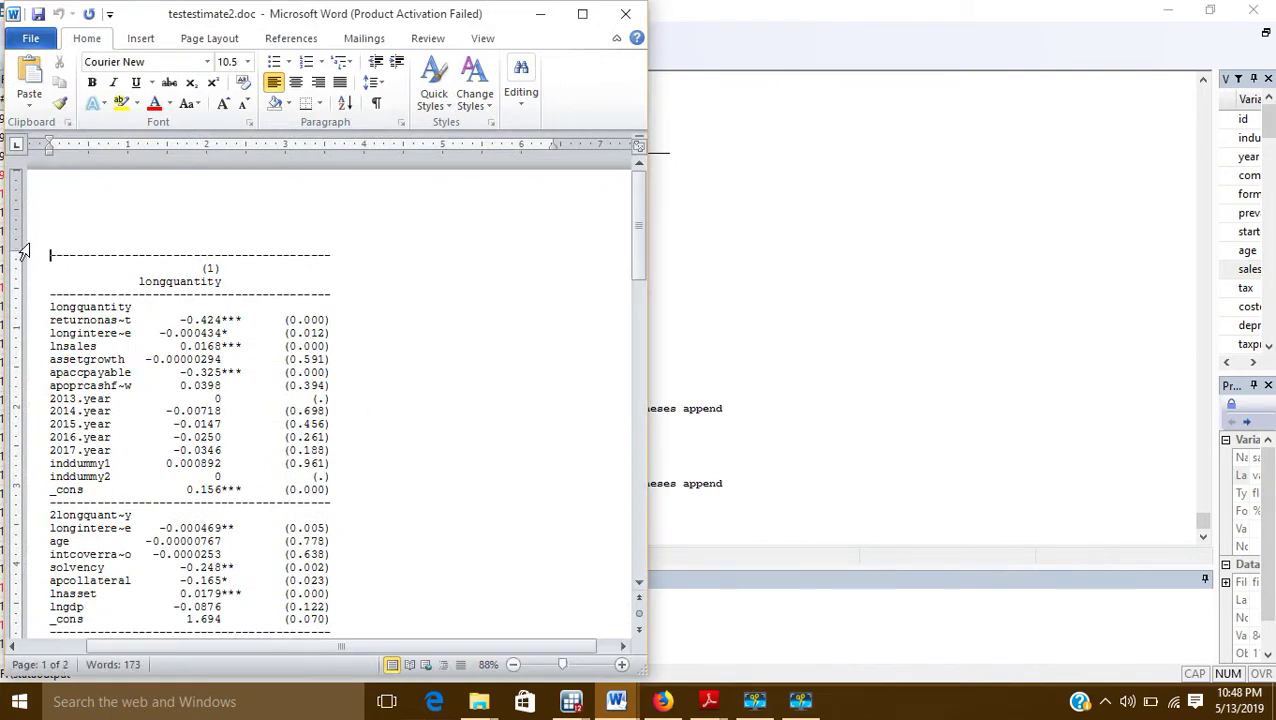
# Check the appended table's unbracketed three-decimal p-values, then close the document.
pyautogui.click(287, 320)
pyautogui.scroll(-9, 281, 330)
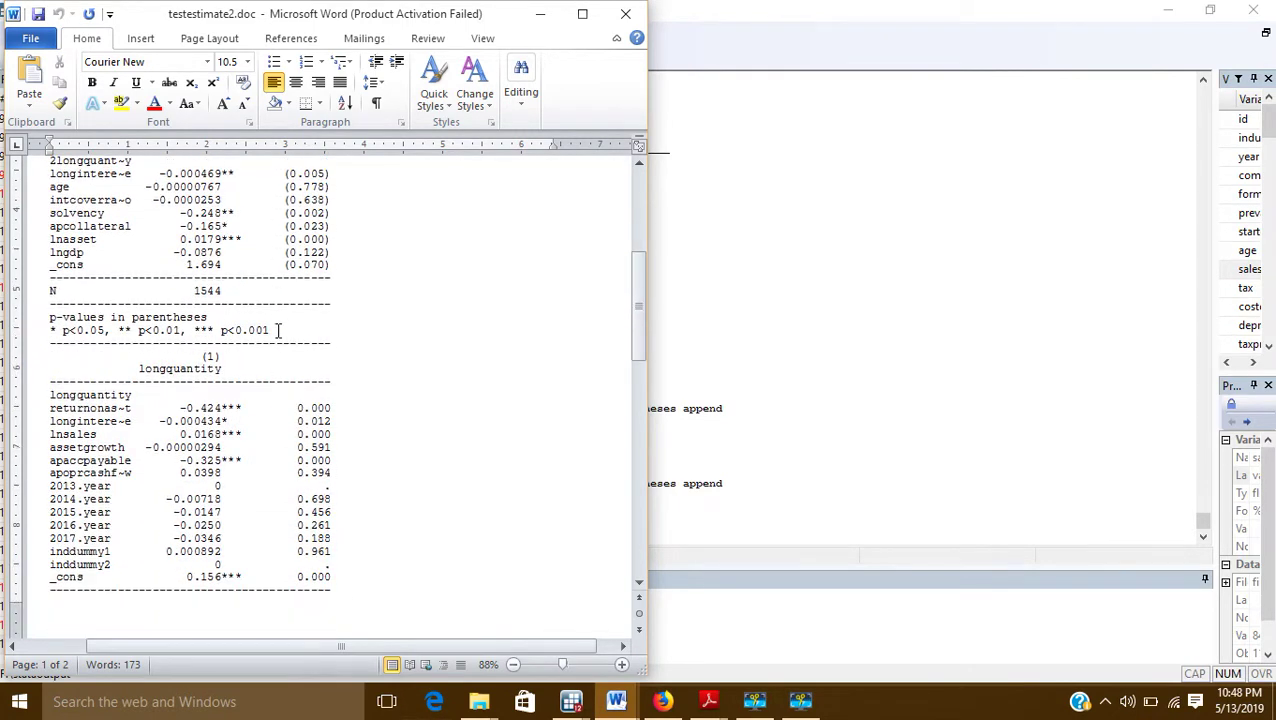
pyautogui.scroll(-1, 281, 330)
pyautogui.scroll(-3, 48, 300)
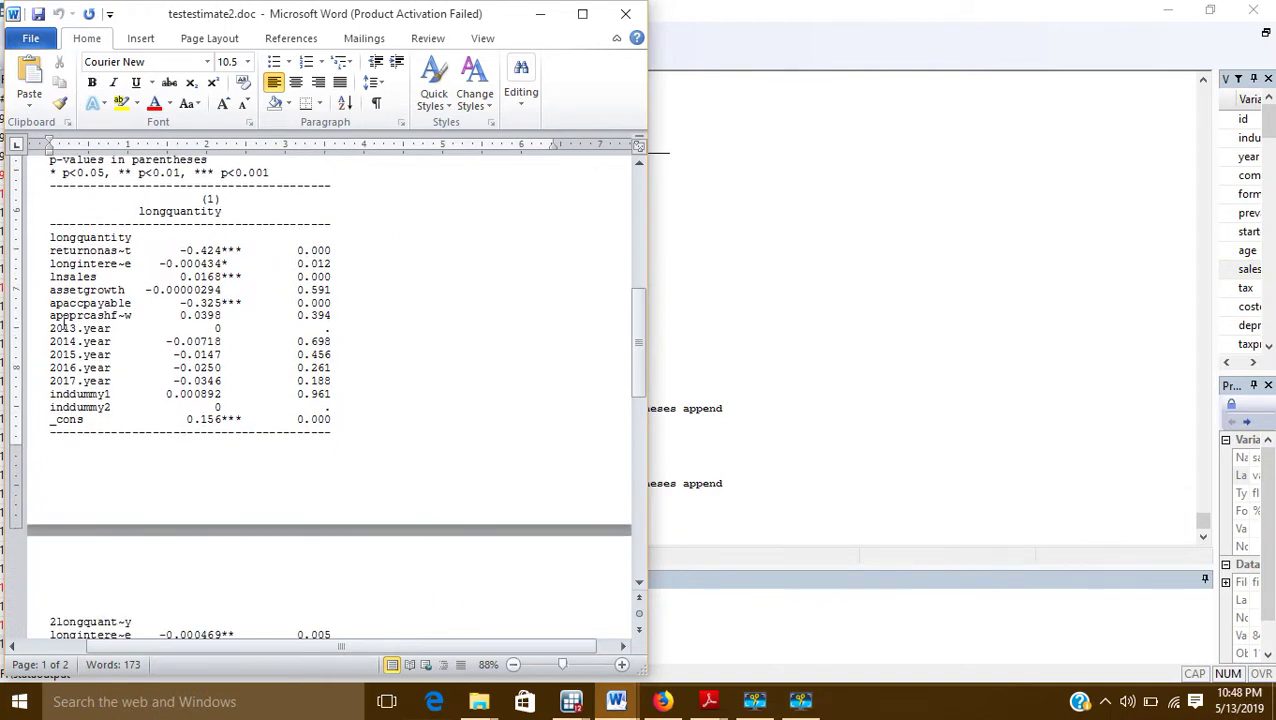
pyautogui.click(297, 252)
pyautogui.click(303, 250)
pyautogui.moveTo(310, 251); pyautogui.dragTo(331, 251)
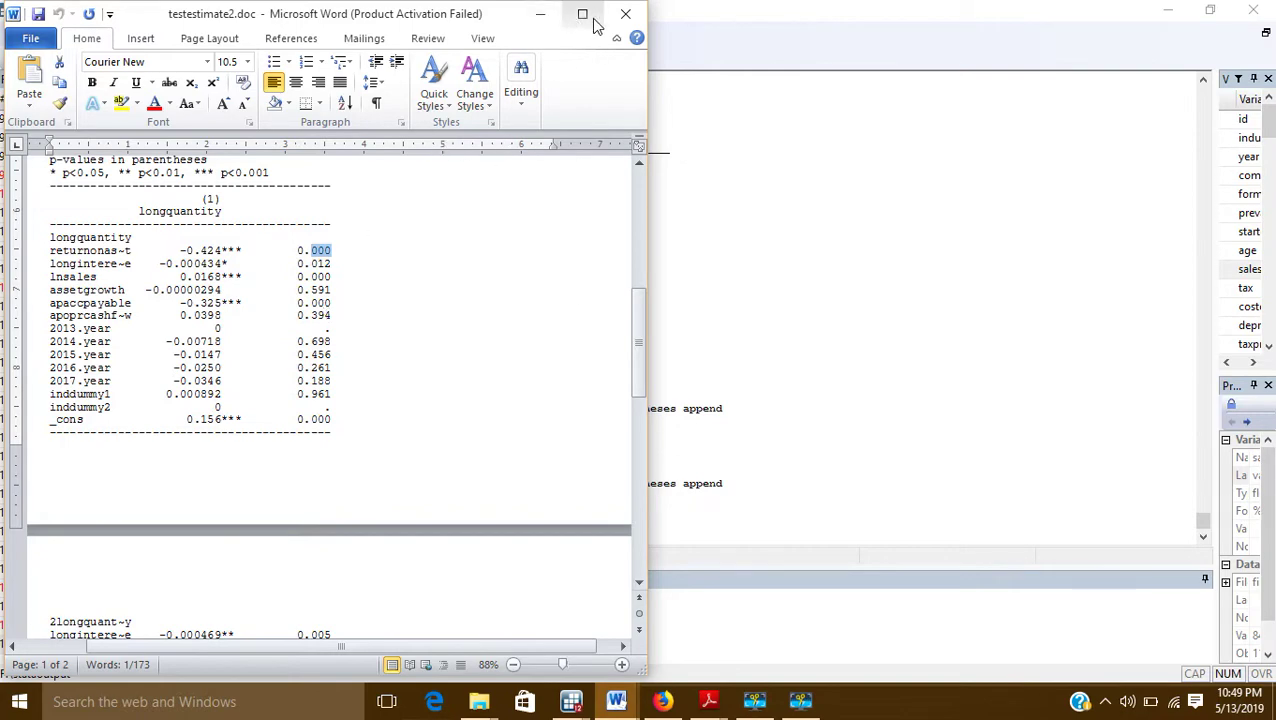
pyautogui.click(625, 14)
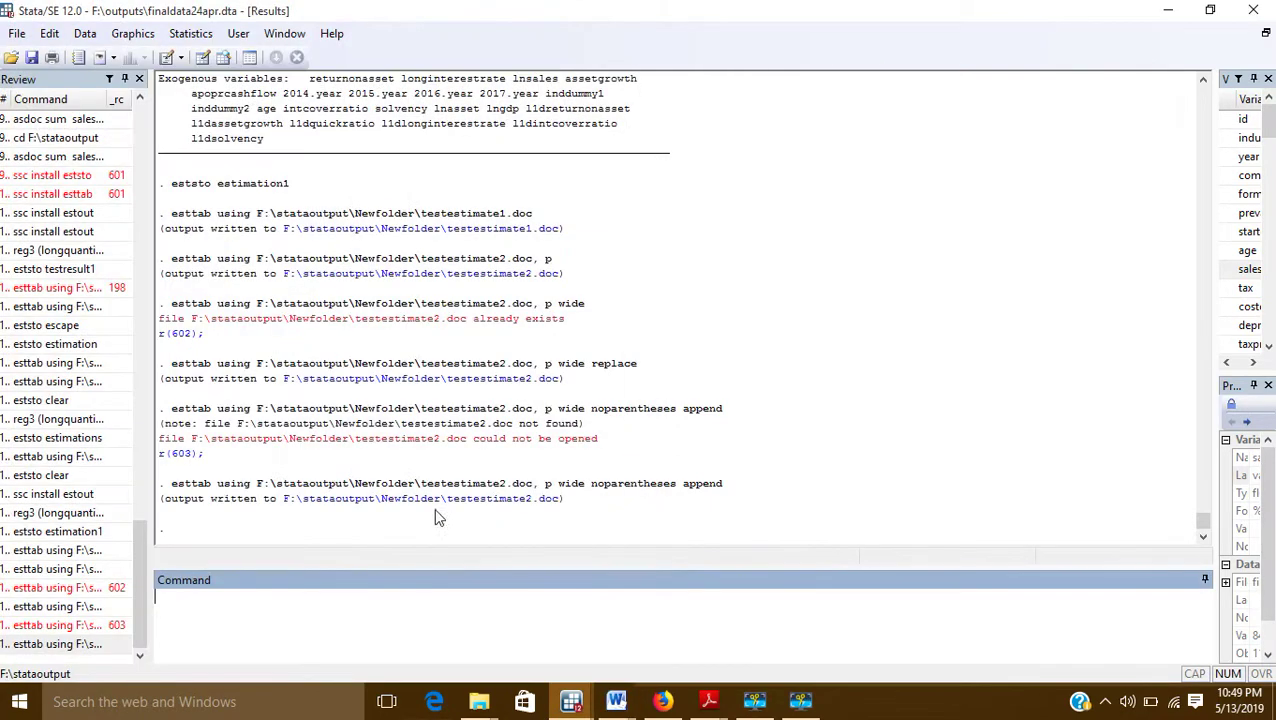
# Recall the esttab p wide noparentheses append command, change p to p(4), and run it.
pyautogui.click(63, 645)
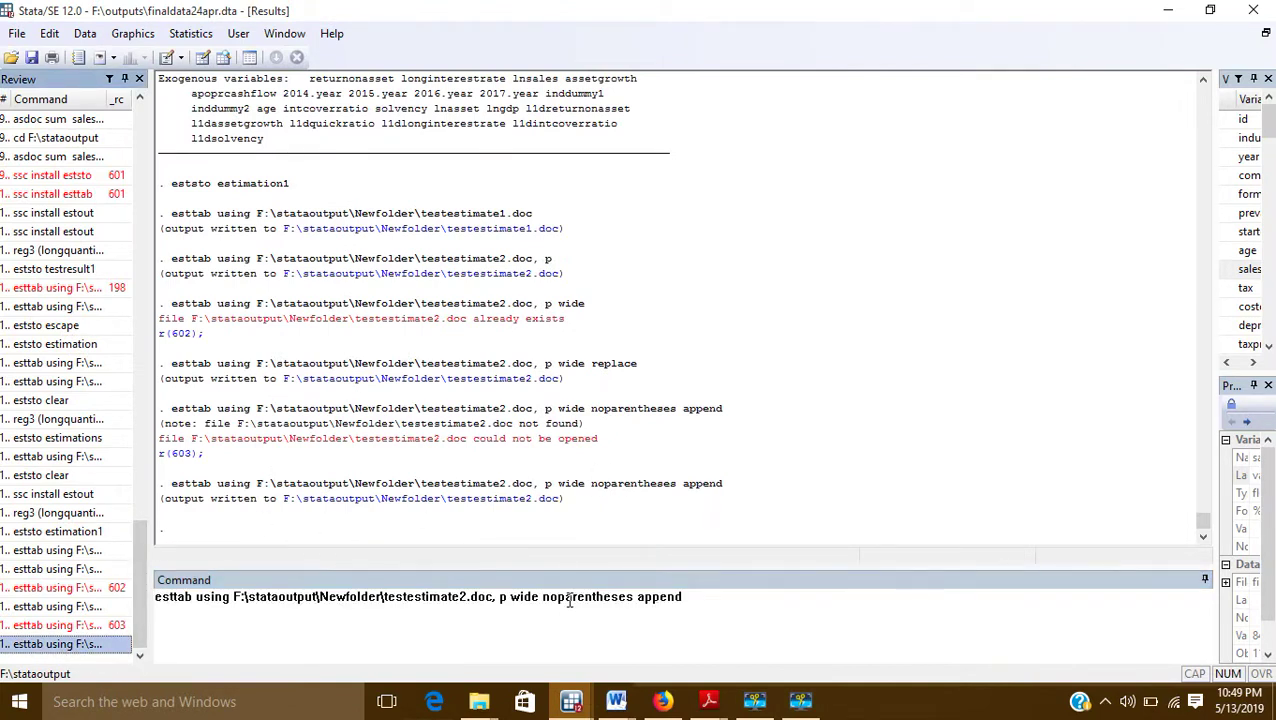
pyautogui.click(634, 598)
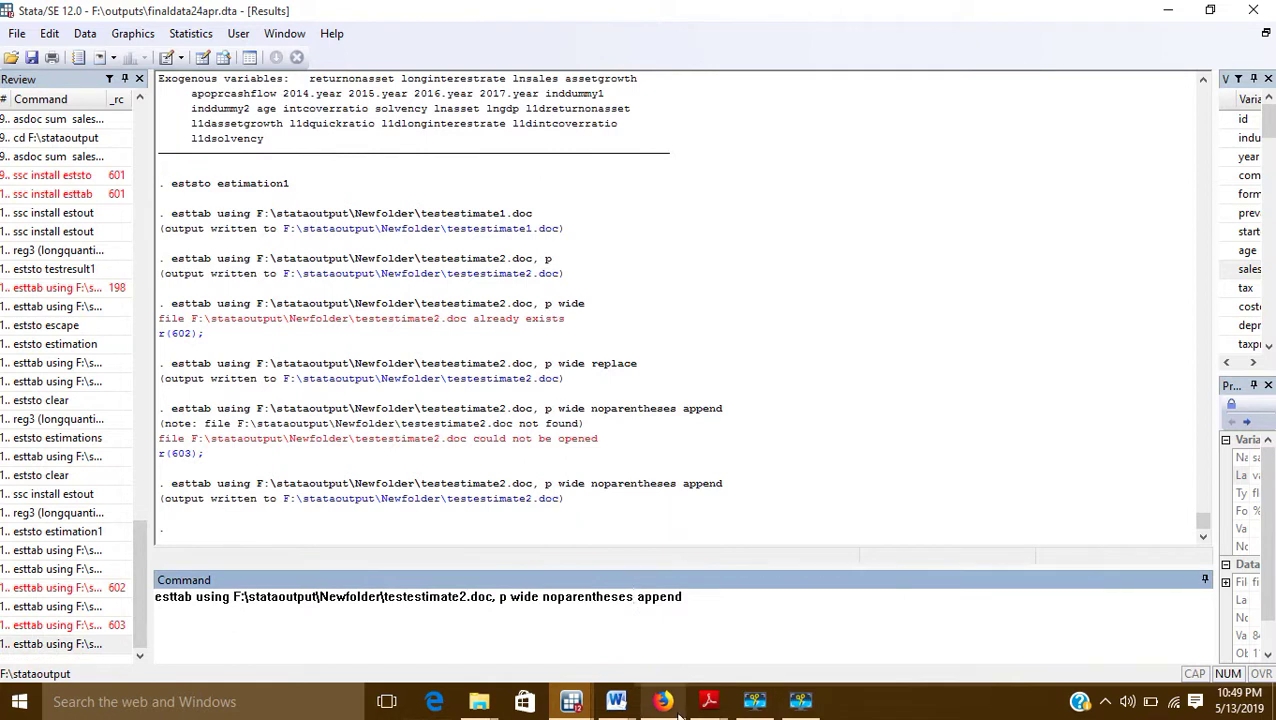
pyautogui.moveTo(677, 710)
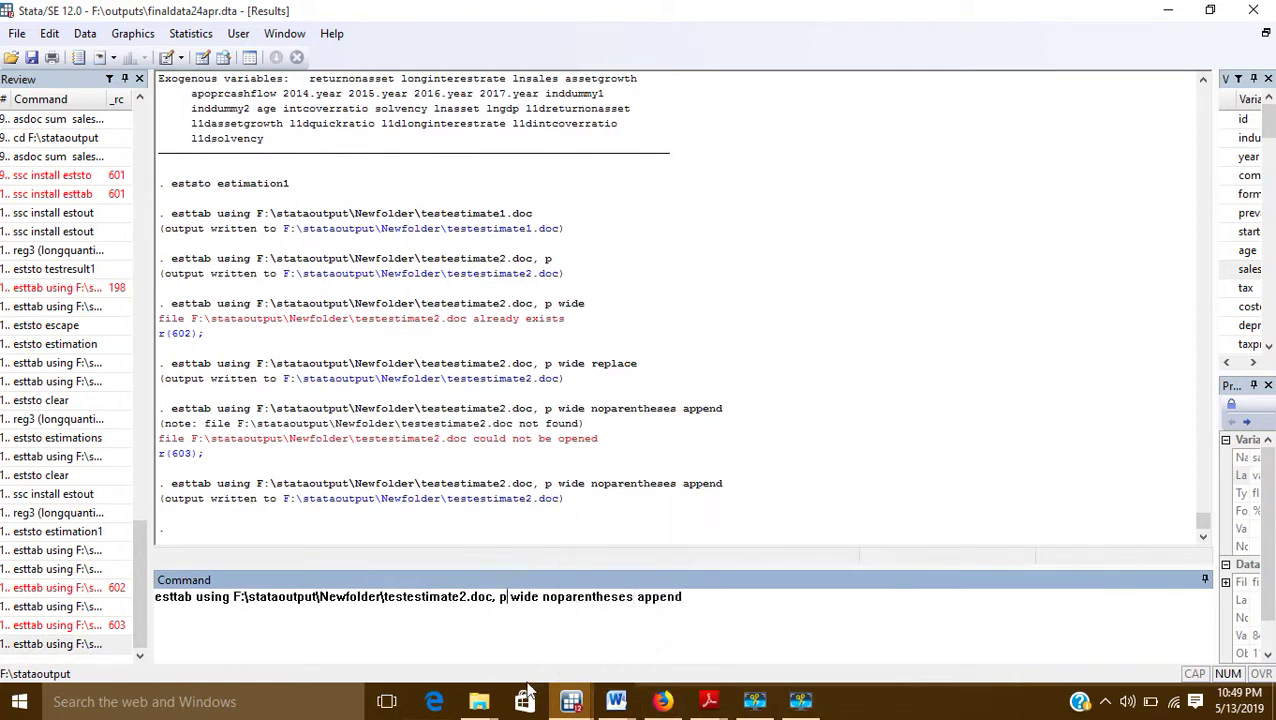
pyautogui.write('(4')
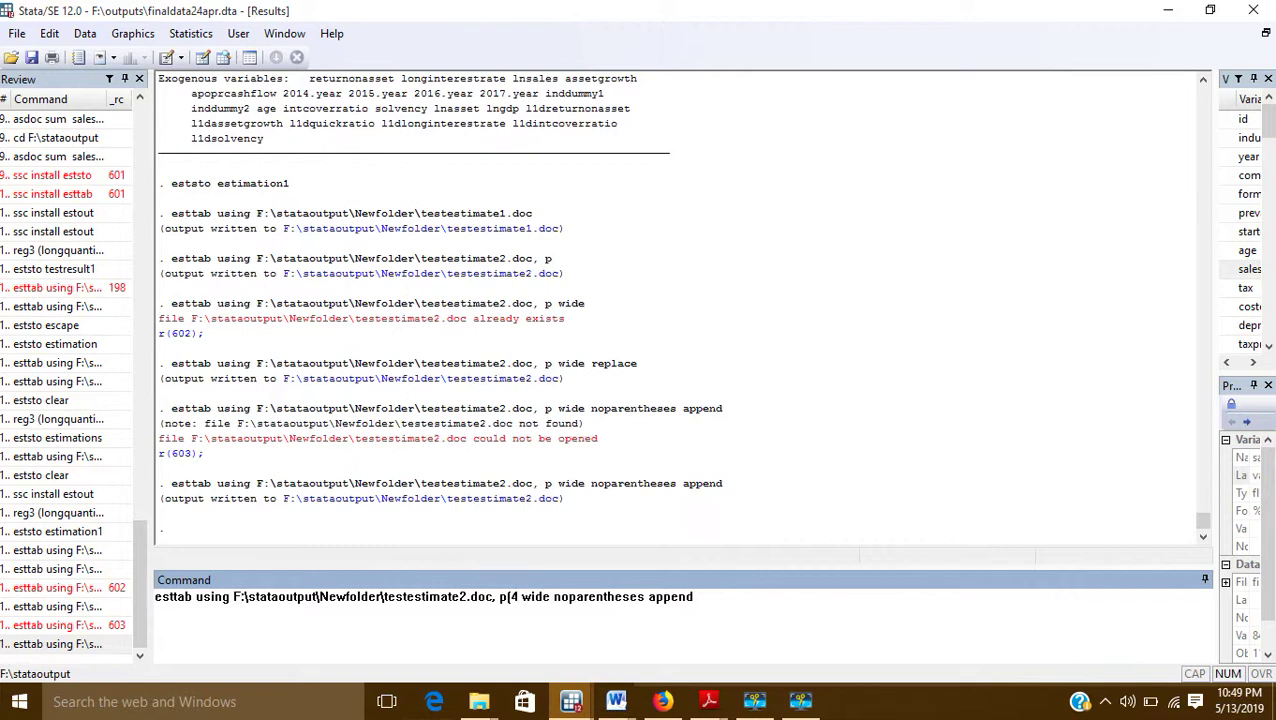
pyautogui.write(')')
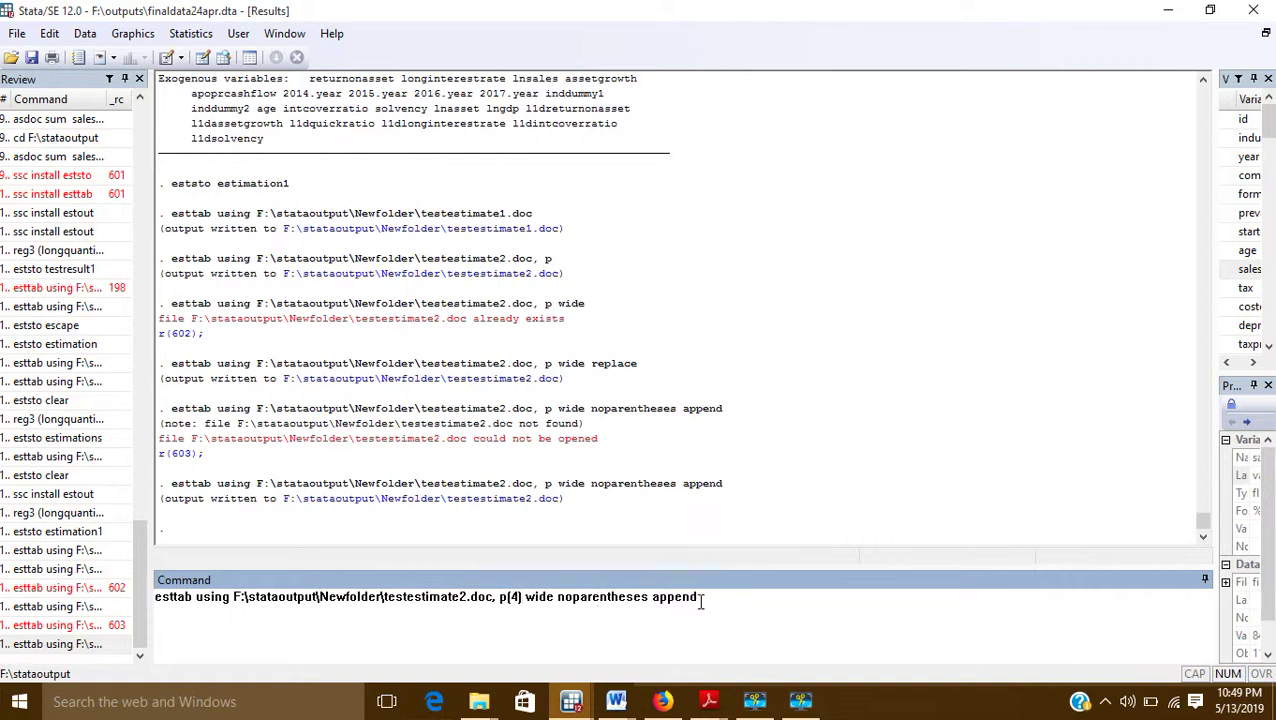
pyautogui.moveTo(652, 596); pyautogui.dragTo(700, 597)
pyautogui.click(713, 598)
pyautogui.press('Return')
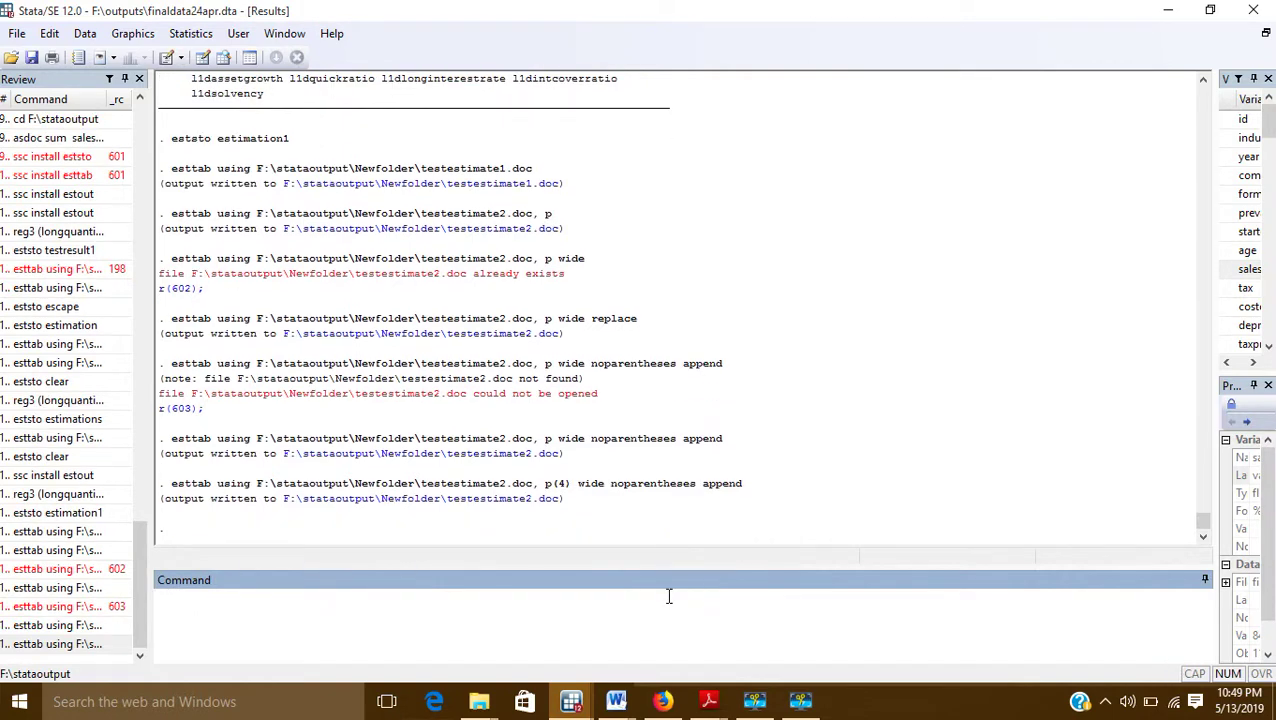
# Open testestimate2.doc, inspect the new table's four-decimal p-values, and switch back to Stata.
pyautogui.click(491, 498)
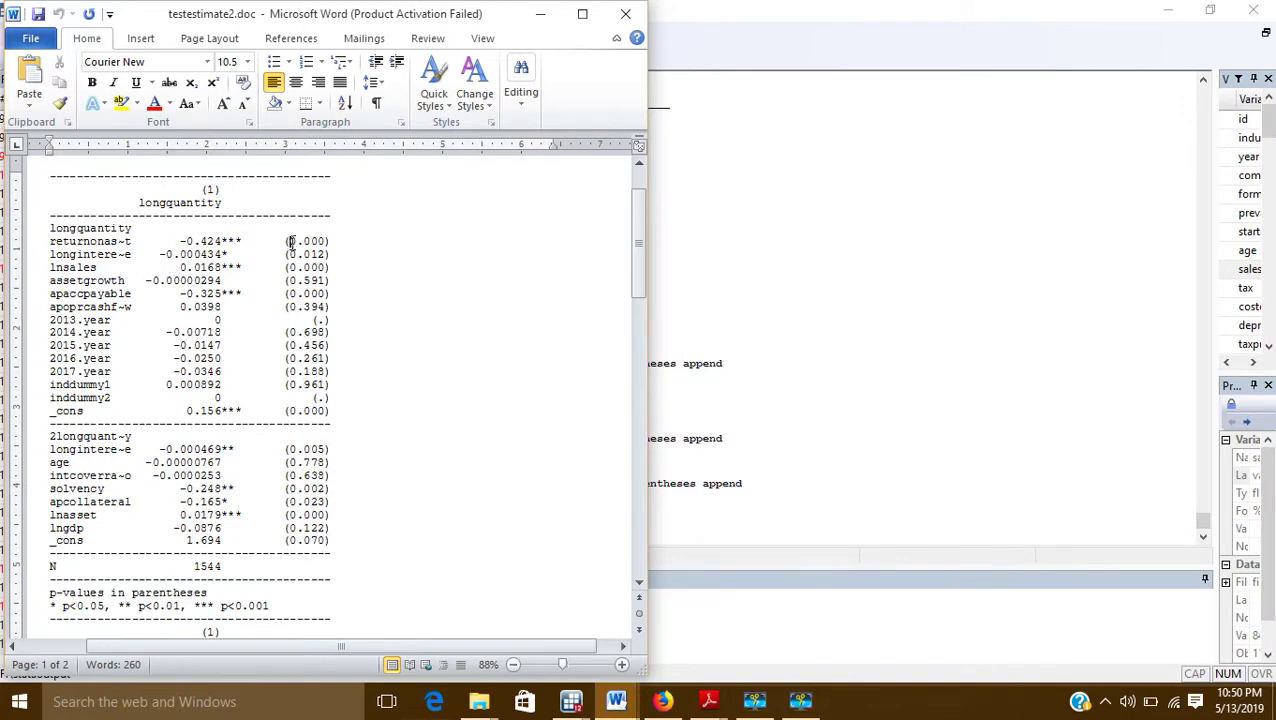
pyautogui.moveTo(288, 241); pyautogui.dragTo(324, 242)
pyautogui.scroll(-6, 308, 372)
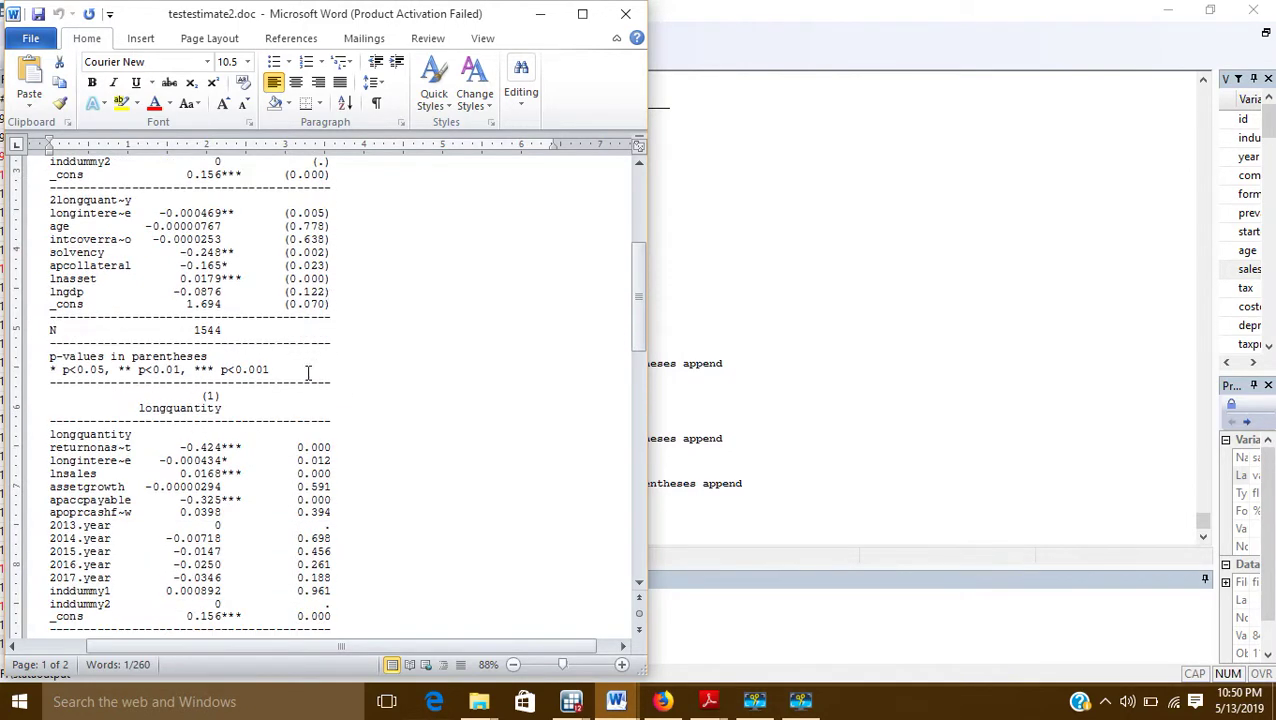
pyautogui.scroll(-3, 308, 372)
pyautogui.moveTo(297, 329); pyautogui.dragTo(331, 329)
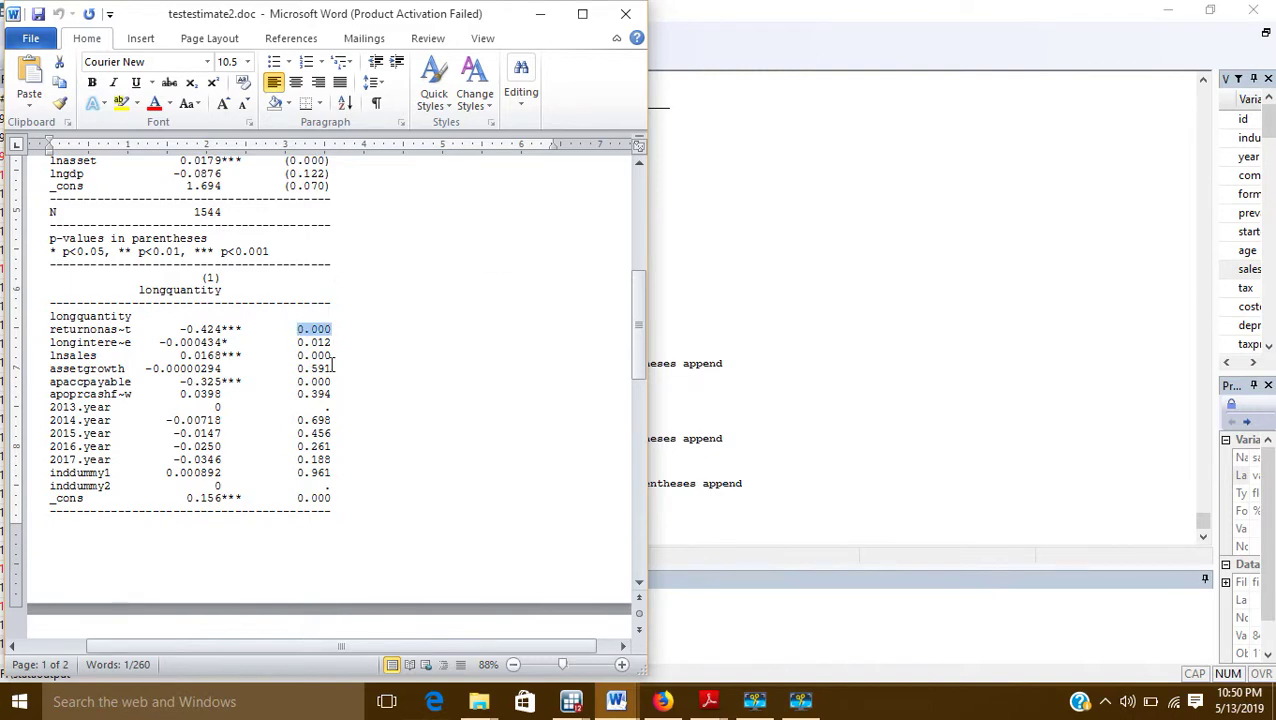
pyautogui.scroll(-15, 330, 366)
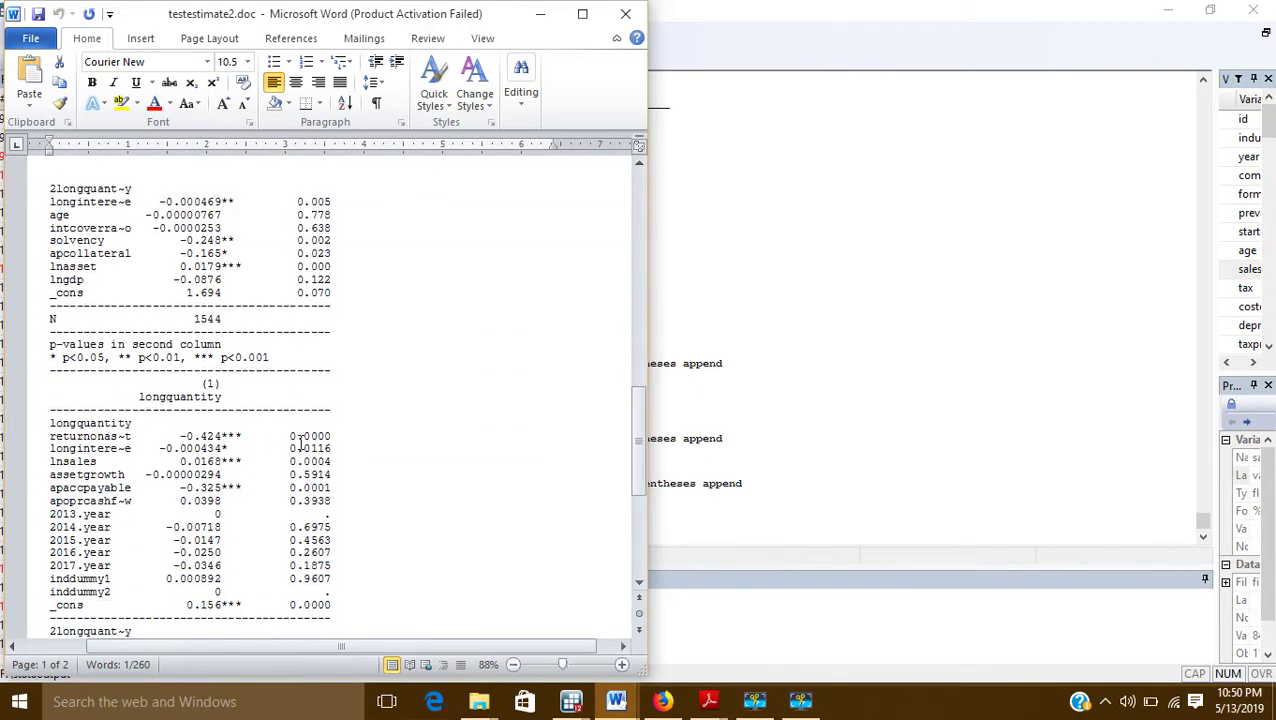
pyautogui.click(296, 444)
pyautogui.scroll(1, 302, 442)
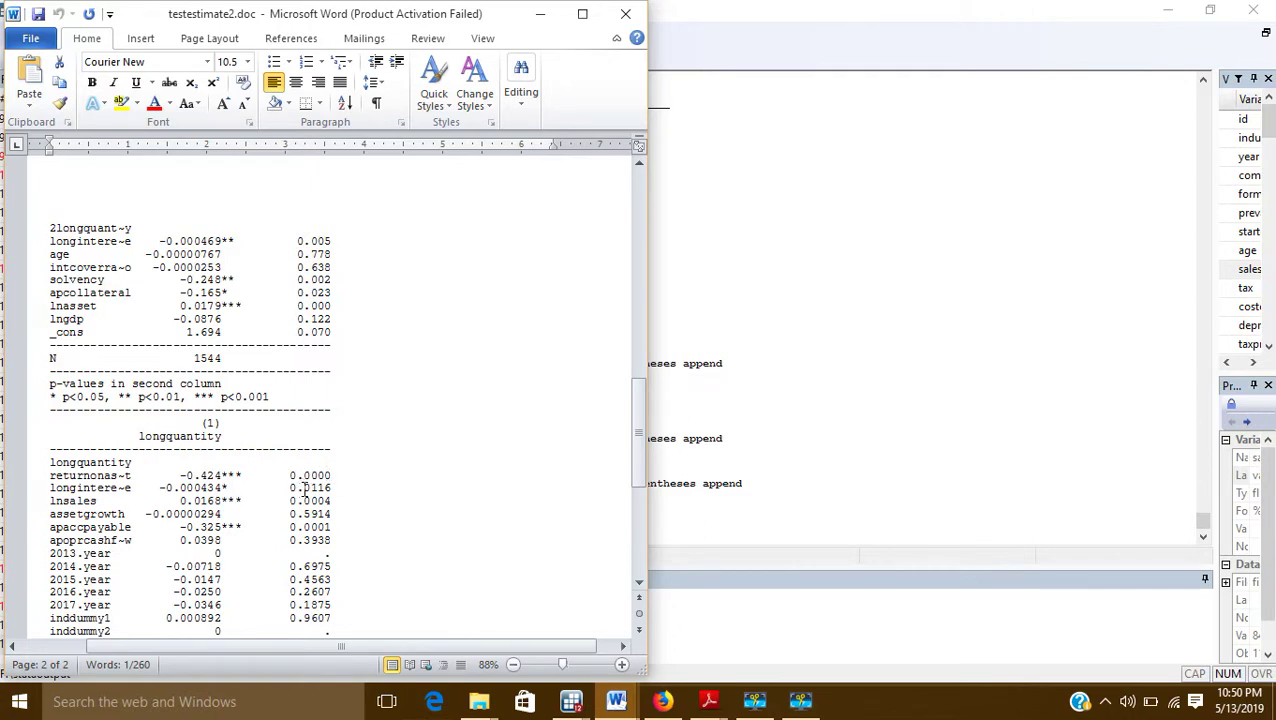
pyautogui.moveTo(305, 487); pyautogui.dragTo(331, 500)
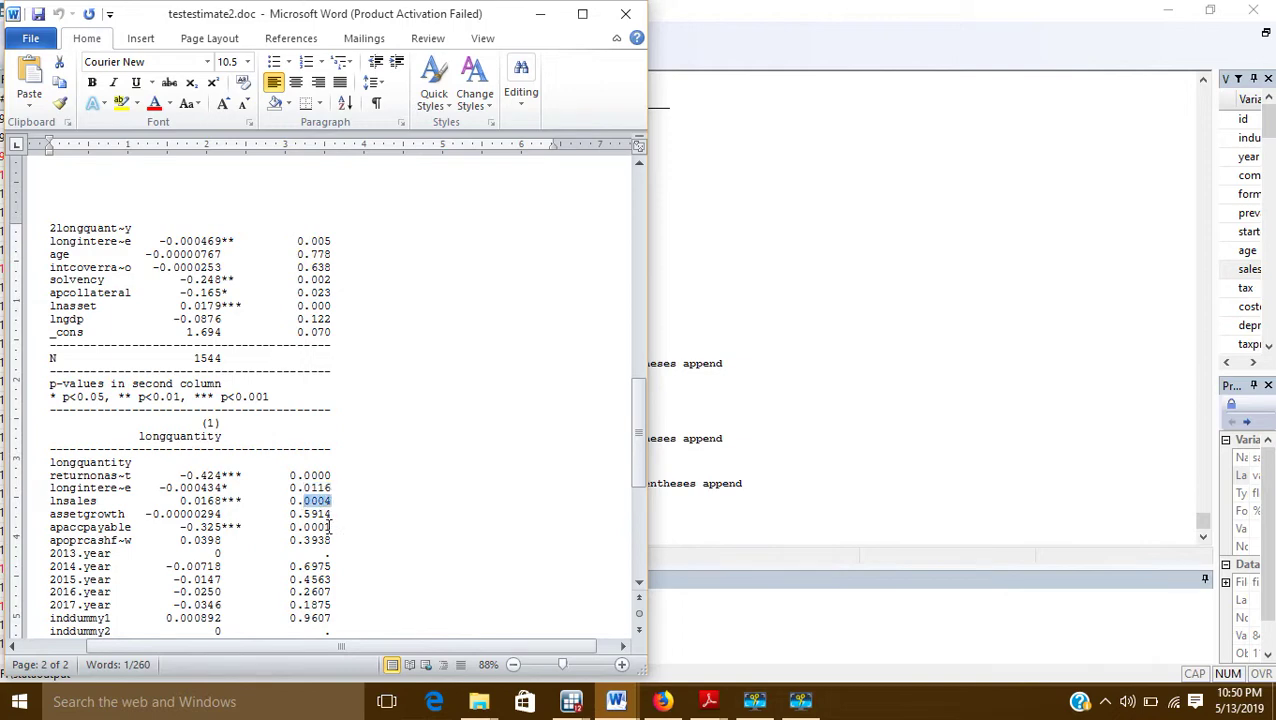
pyautogui.click(329, 527)
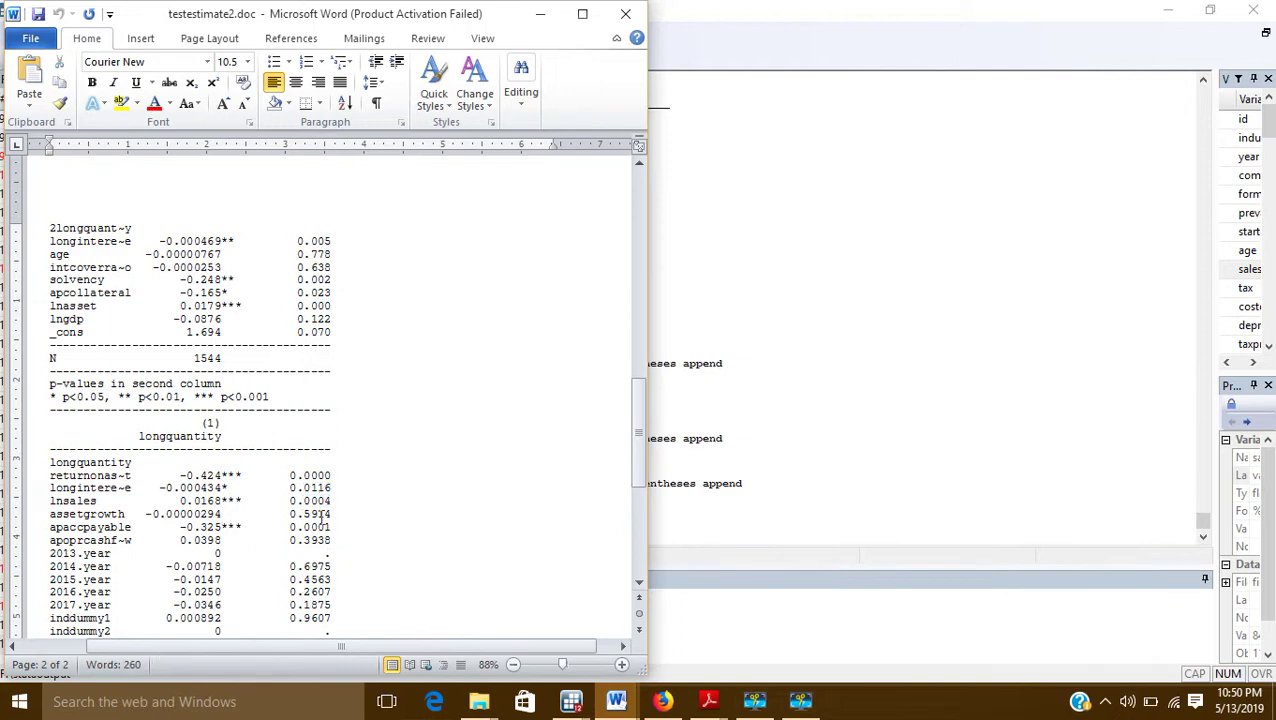
pyautogui.click(808, 452)
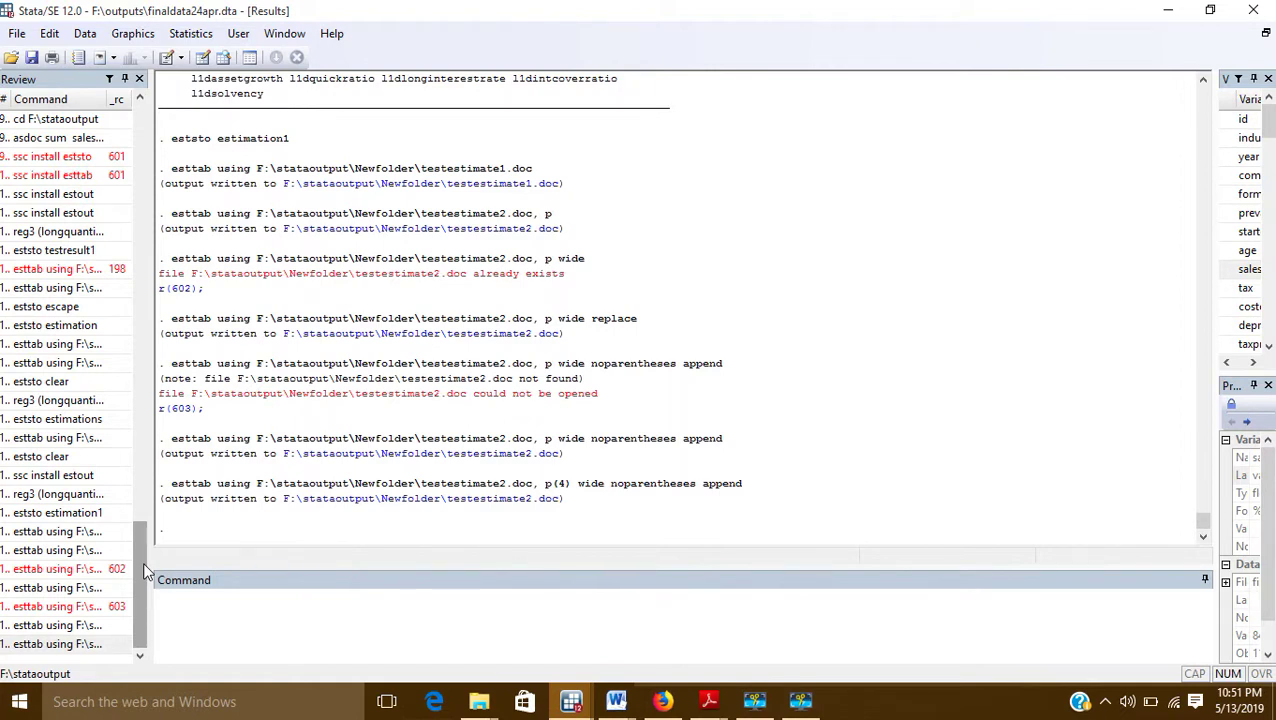
pyautogui.scroll(15, 252, 336)
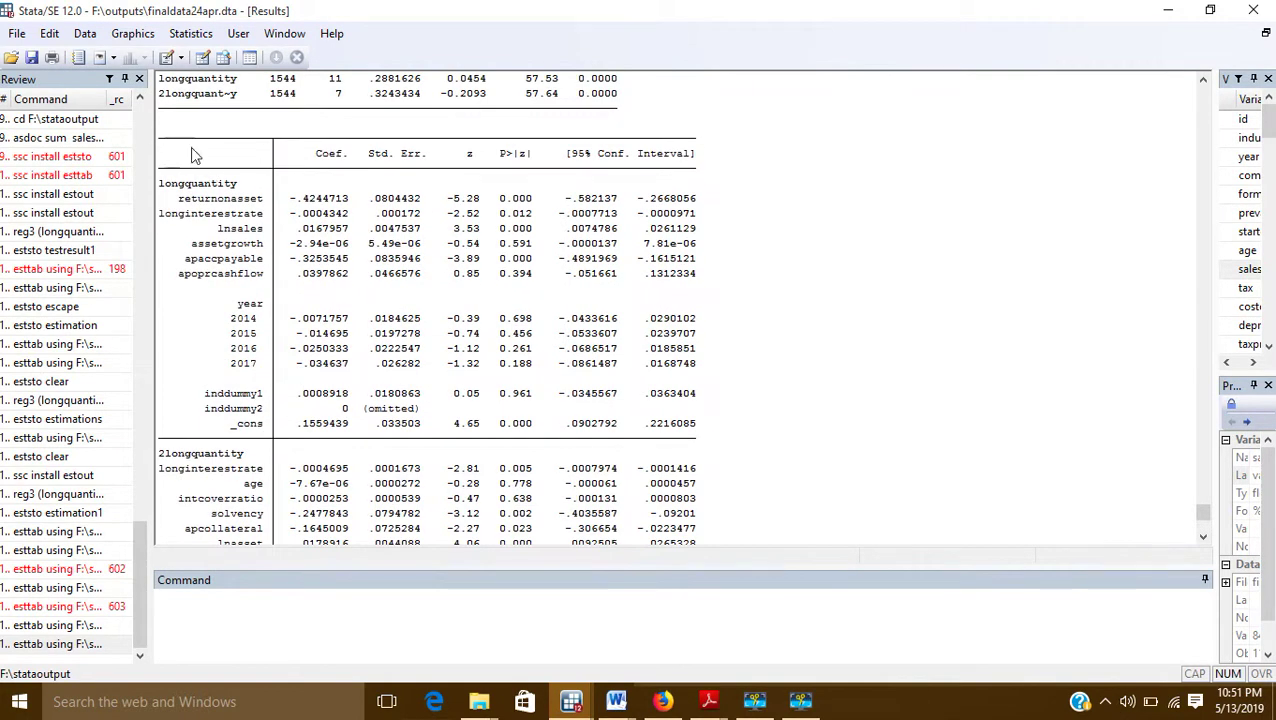
pyautogui.moveTo(162, 140); pyautogui.dragTo(441, 142)
pyautogui.click(633, 150)
pyautogui.moveTo(633, 150); pyautogui.dragTo(661, 373)
pyautogui.click(210, 380)
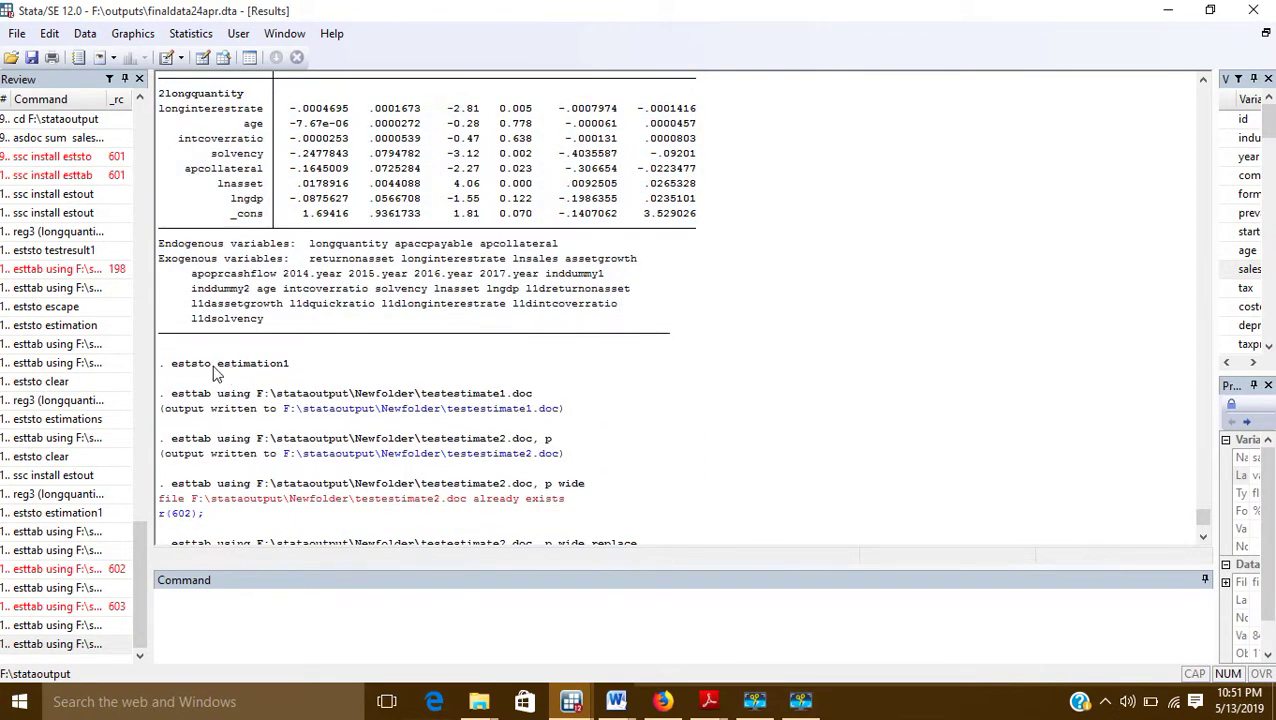
pyautogui.moveTo(216, 370); pyautogui.dragTo(290, 372)
pyautogui.scroll(4, 447, 316)
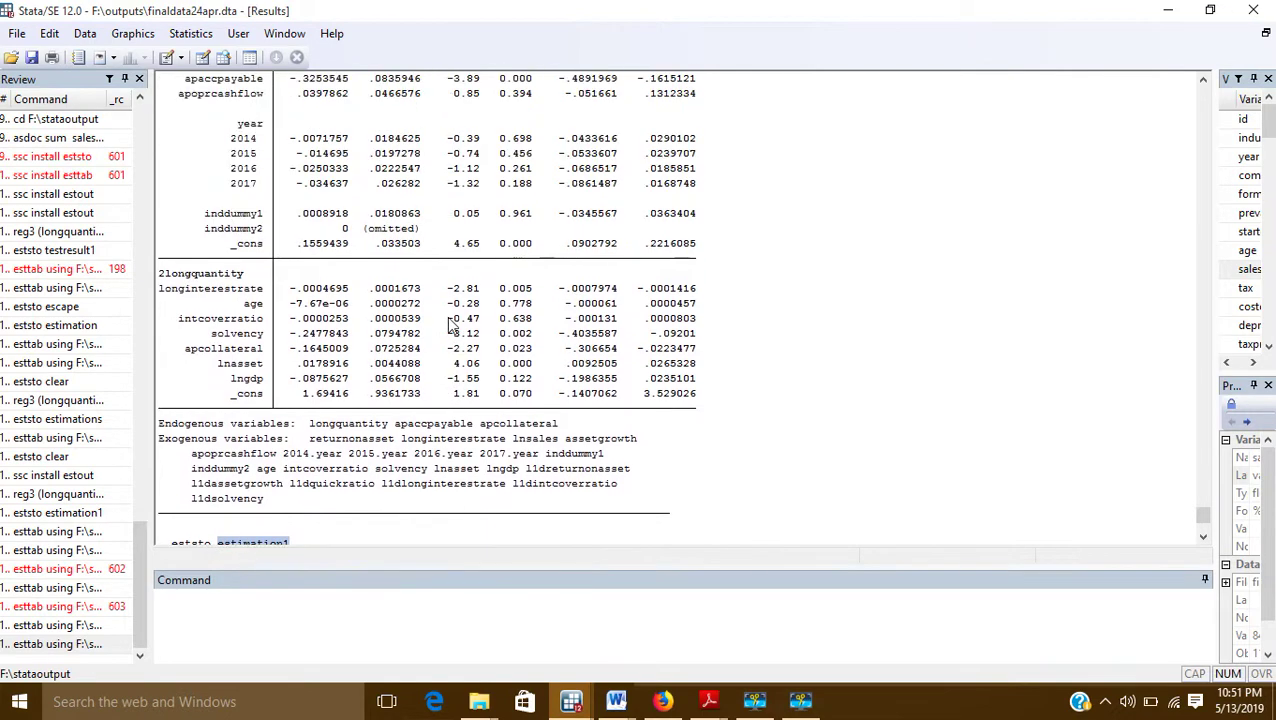
pyautogui.scroll(-3, 450, 325)
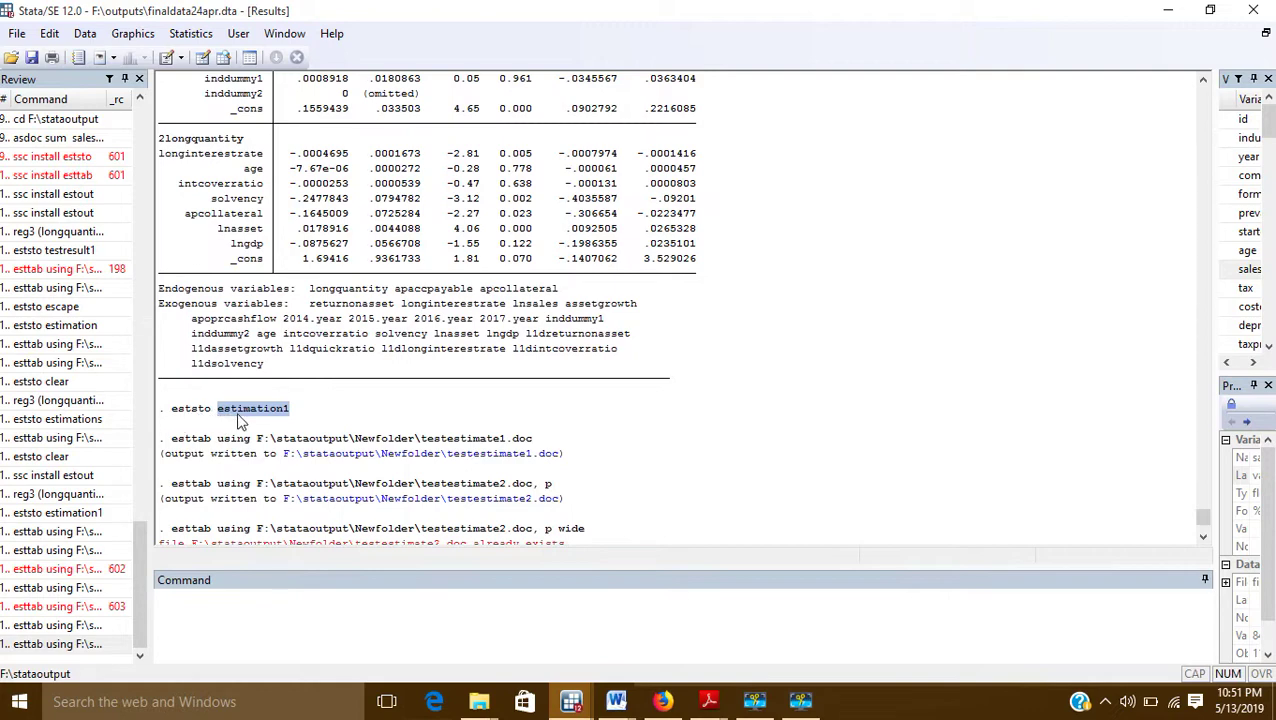
pyautogui.click(292, 416)
pyautogui.doubleClick(224, 414)
pyautogui.scroll(4, 485, 335)
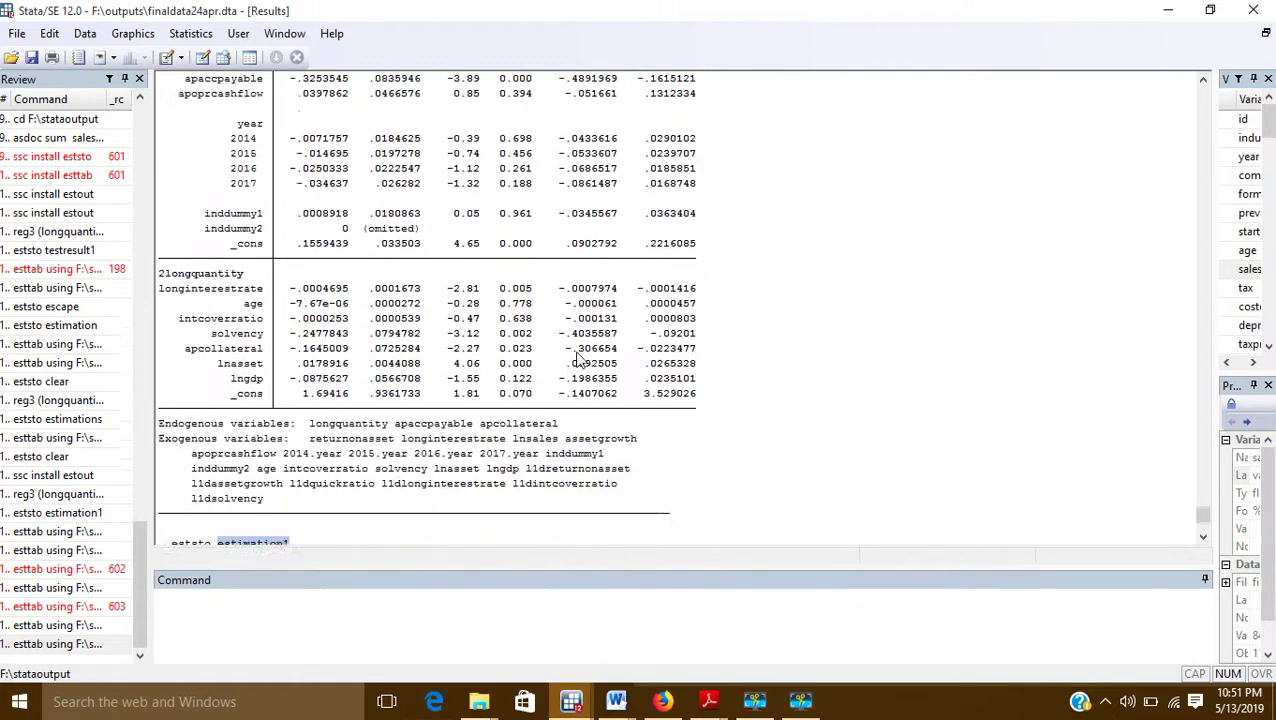
pyautogui.scroll(-4, 402, 436)
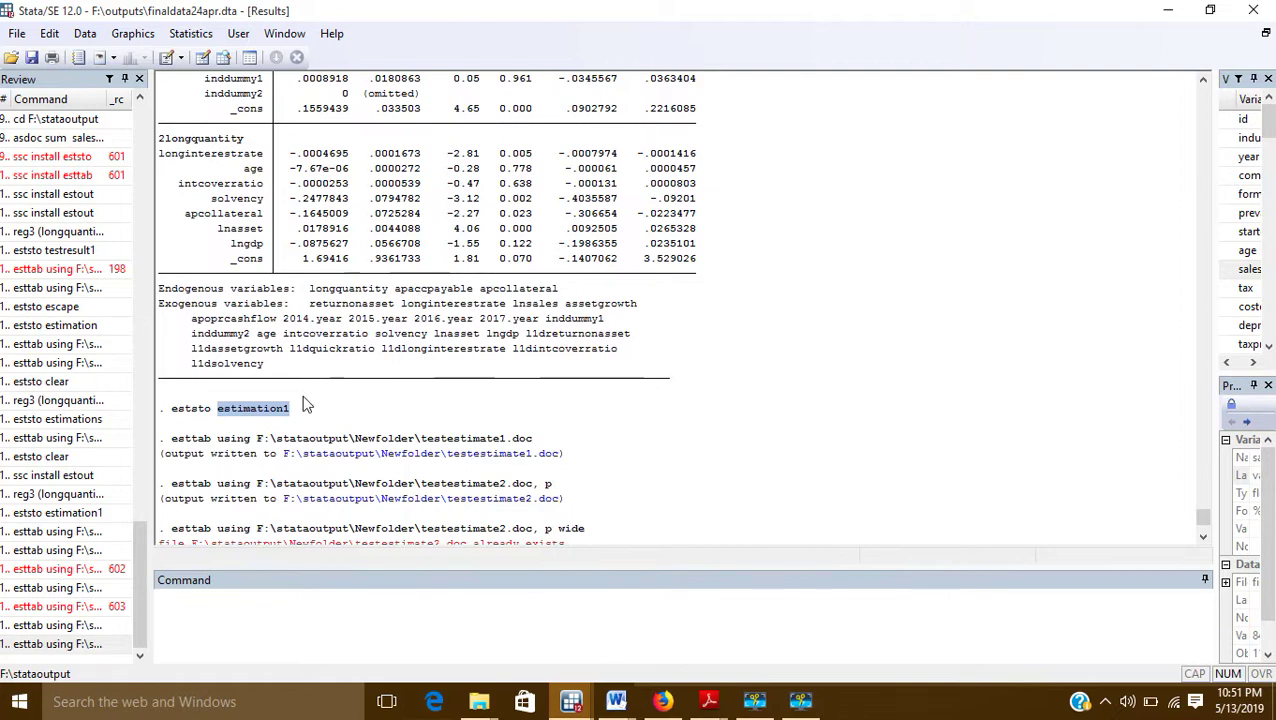
pyautogui.click(323, 421)
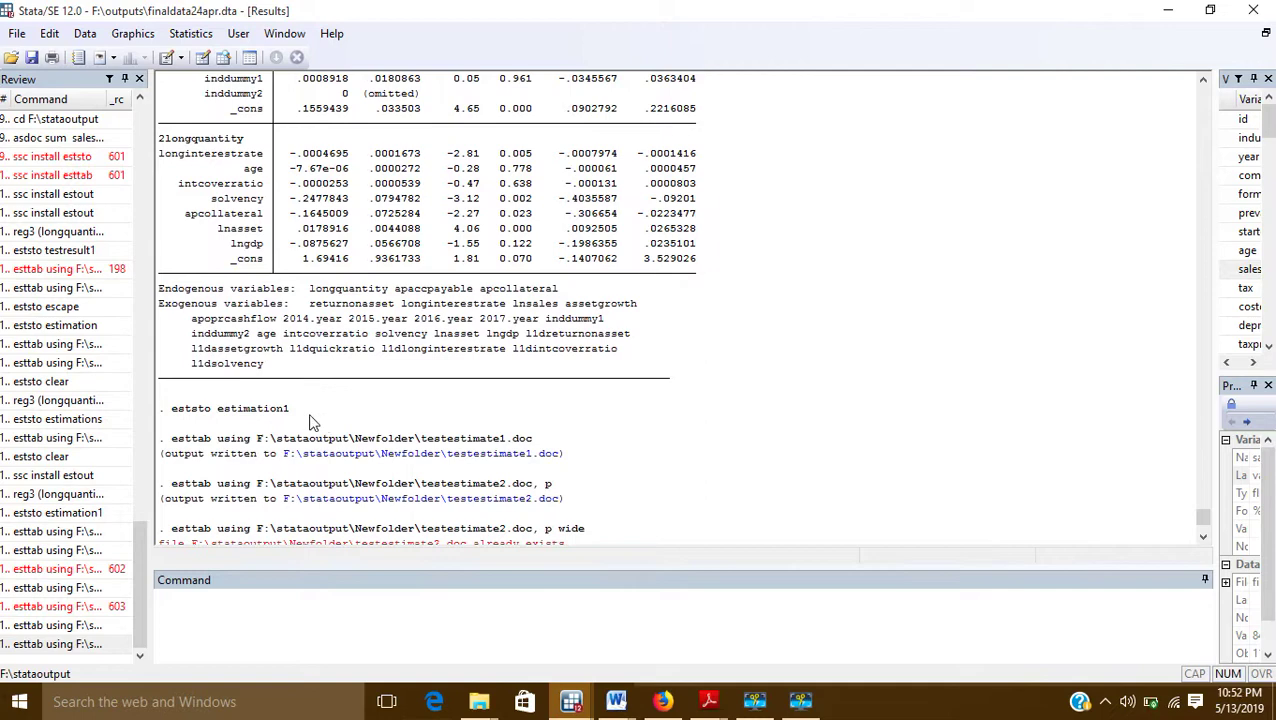
pyautogui.moveTo(218, 414); pyautogui.dragTo(296, 414)
pyautogui.click(224, 419)
pyautogui.scroll(-6, 223, 417)
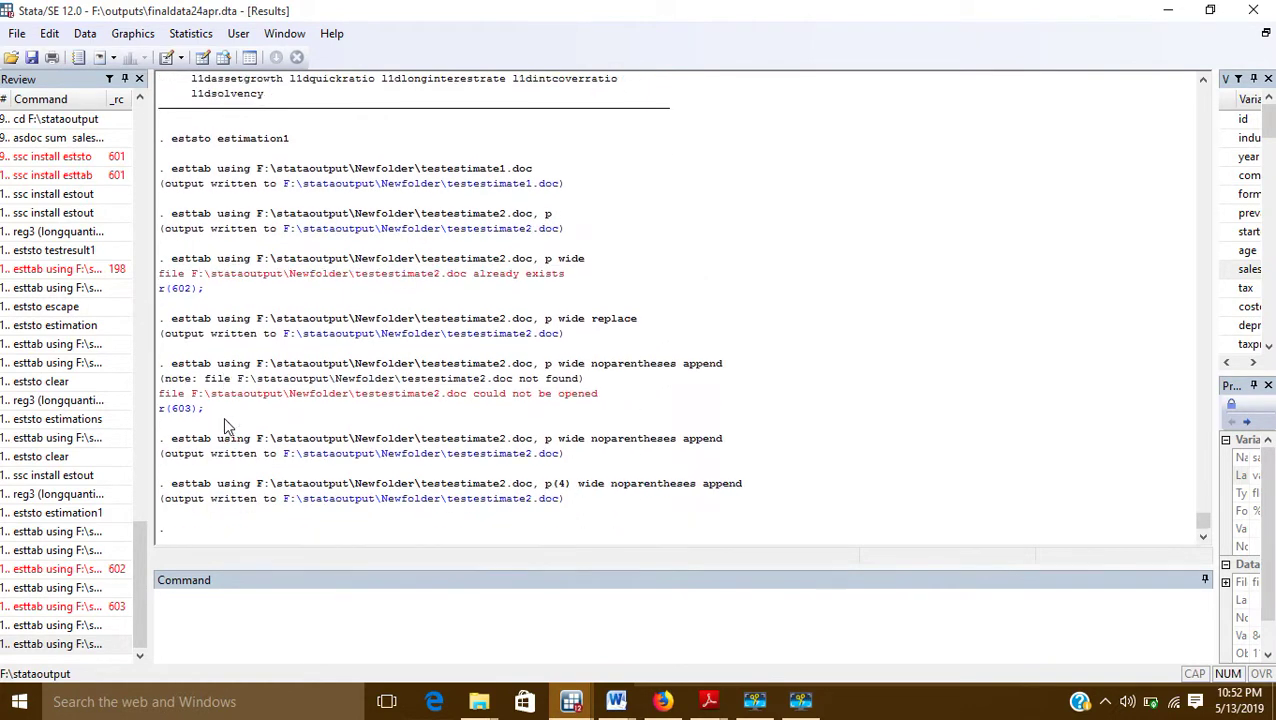
pyautogui.click(197, 616)
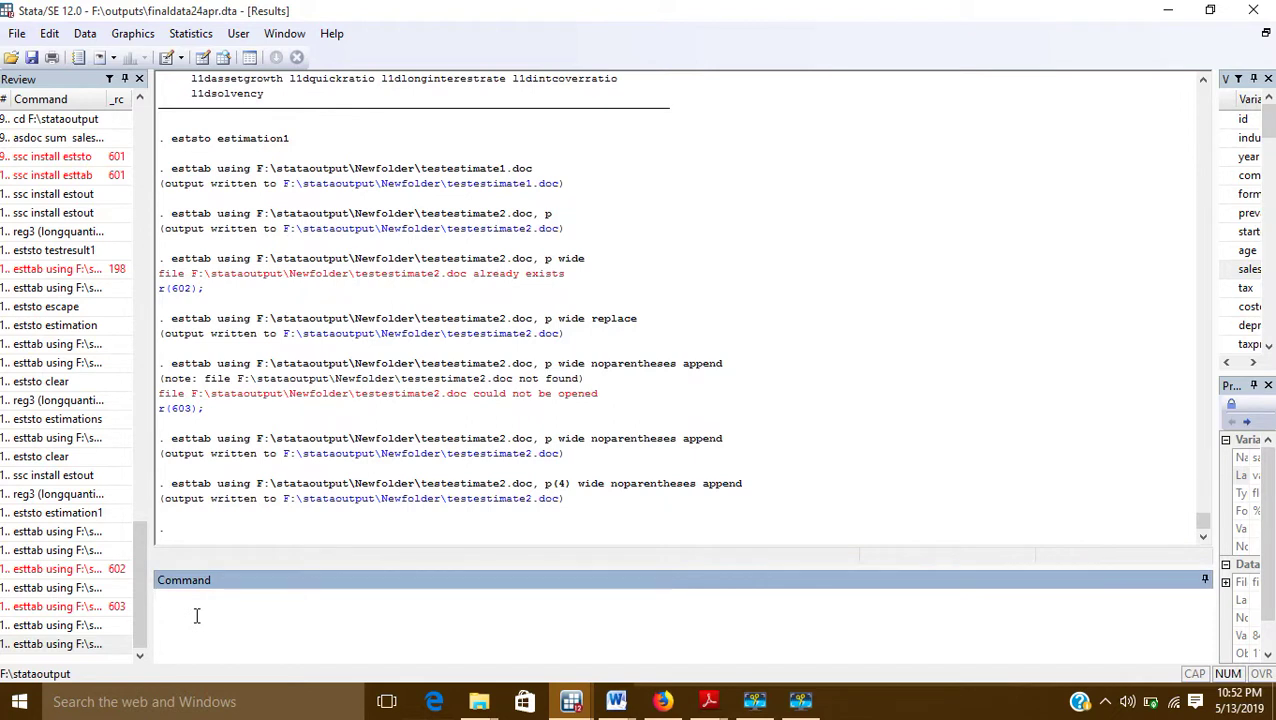
# Run eststo clear, fixing the 'eststi' typo, and verify the stored estimation1 results are gone.
pyautogui.write('eststi clear')
pyautogui.press('BackSpace')
pyautogui.press('BackSpace')
pyautogui.press('BackSpace')
pyautogui.press('BackSpace')
pyautogui.press('BackSpace')
pyautogui.press('BackSpace')
pyautogui.press('BackSpace')
pyautogui.write('o')
pyautogui.write('clear')
pyautogui.press('Return')
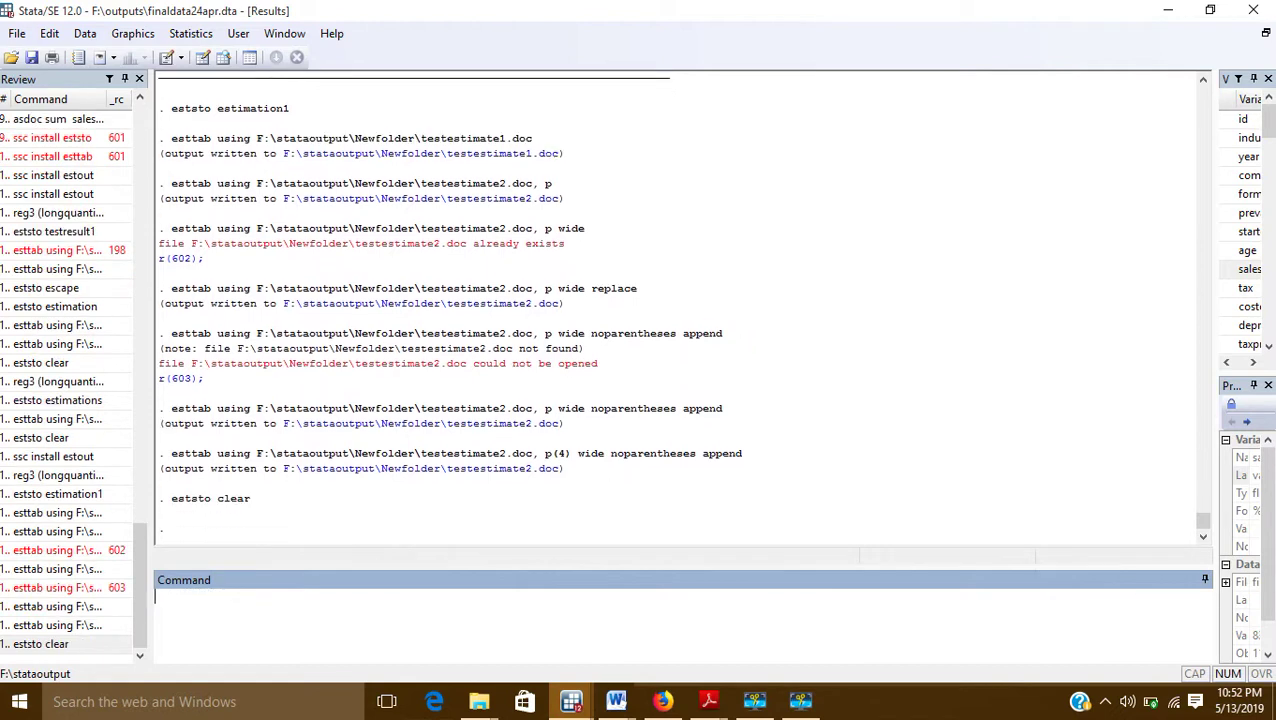
pyautogui.scroll(6, 250, 484)
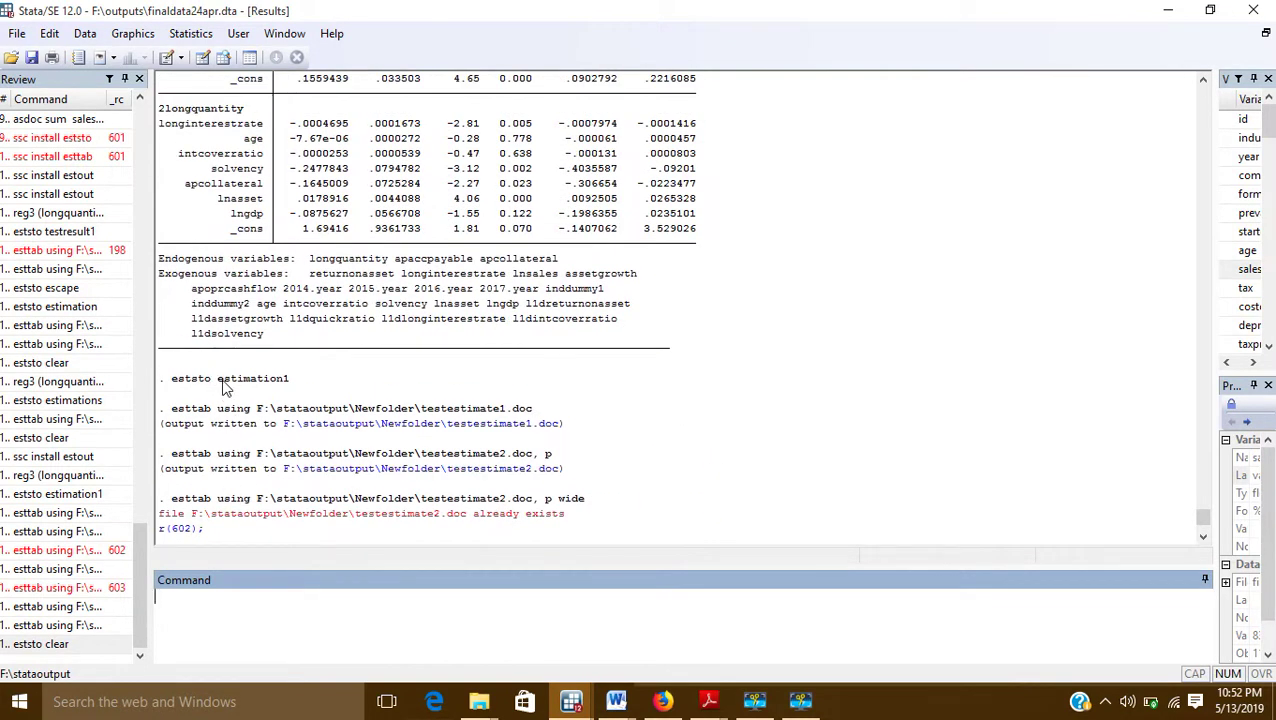
pyautogui.moveTo(217, 380); pyautogui.dragTo(290, 386)
pyautogui.scroll(4, 372, 284)
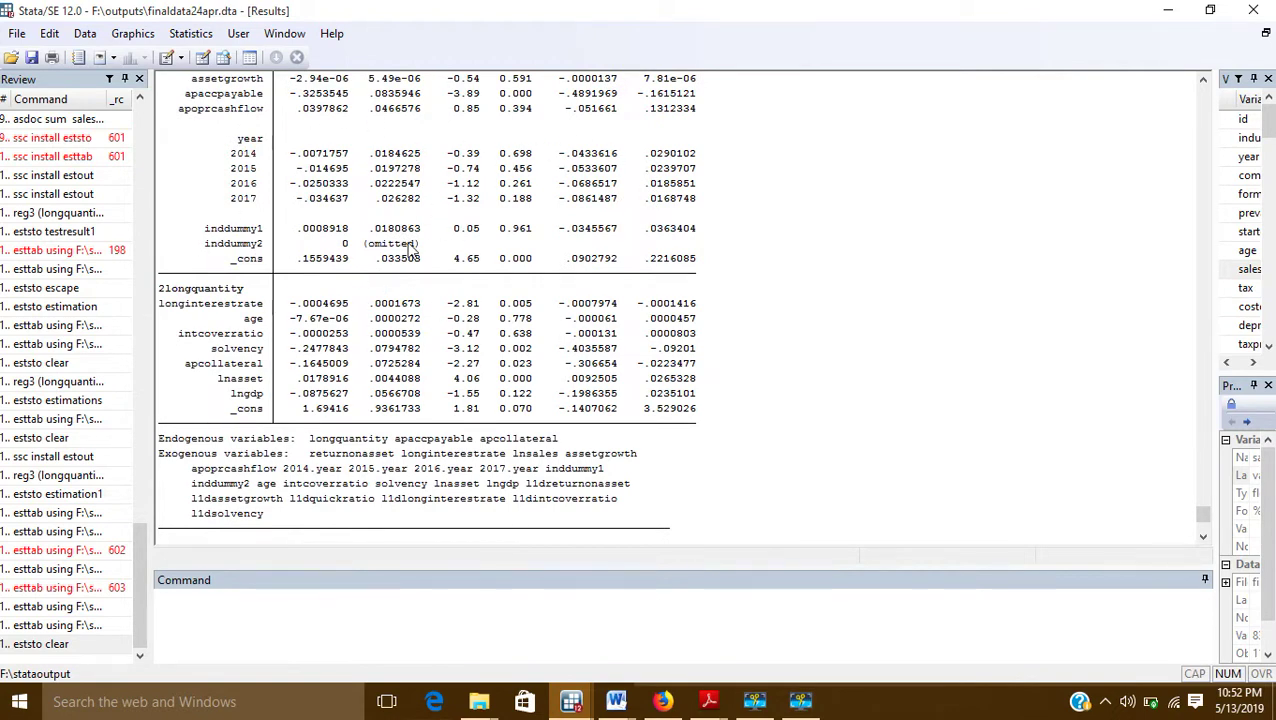
pyautogui.scroll(-5, 408, 250)
pyautogui.scroll(-5, 408, 252)
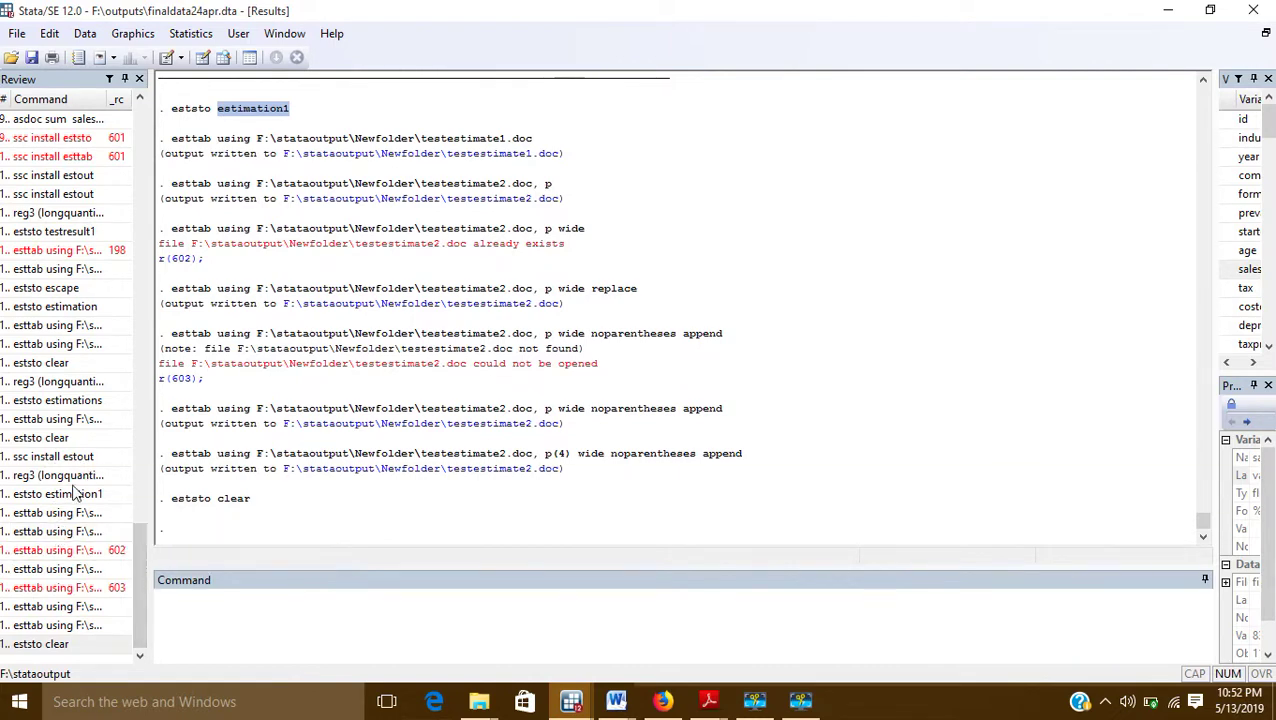
pyautogui.moveTo(141, 572); pyautogui.dragTo(140, 555)
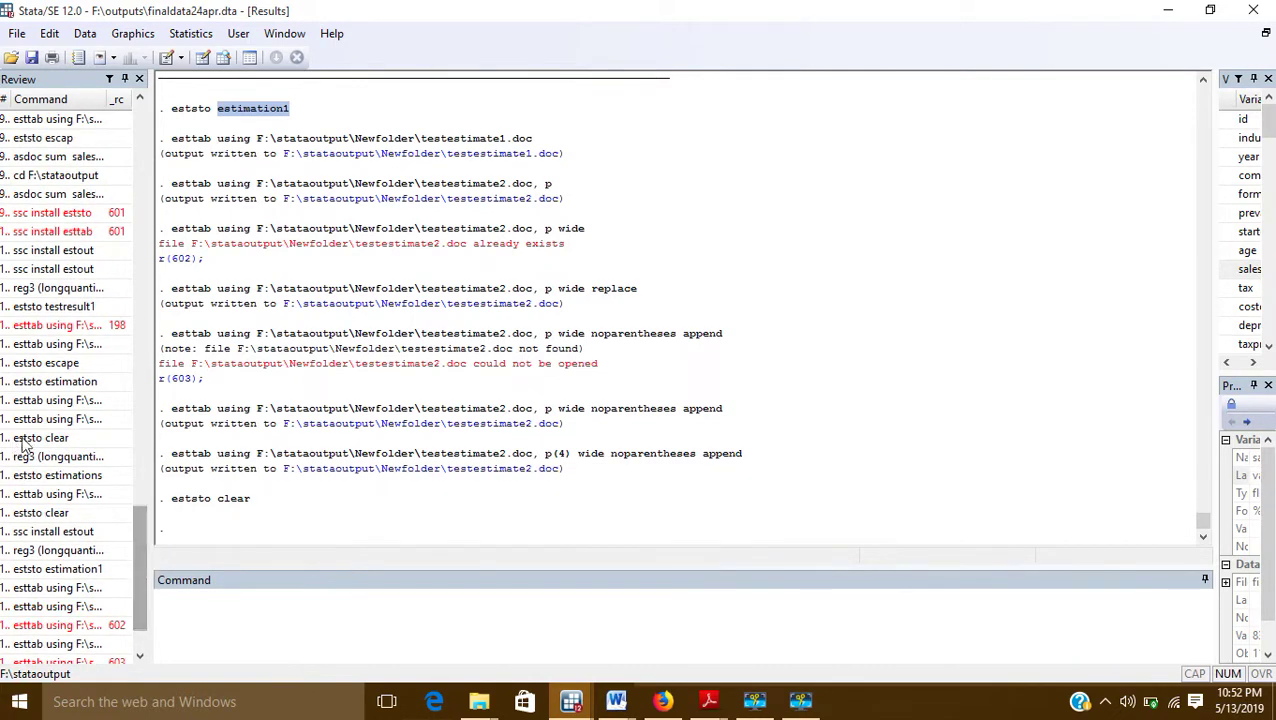
# Rerun the earlier reg3 model with lnsales dropped from the first equation and age from the second.
pyautogui.click(75, 458)
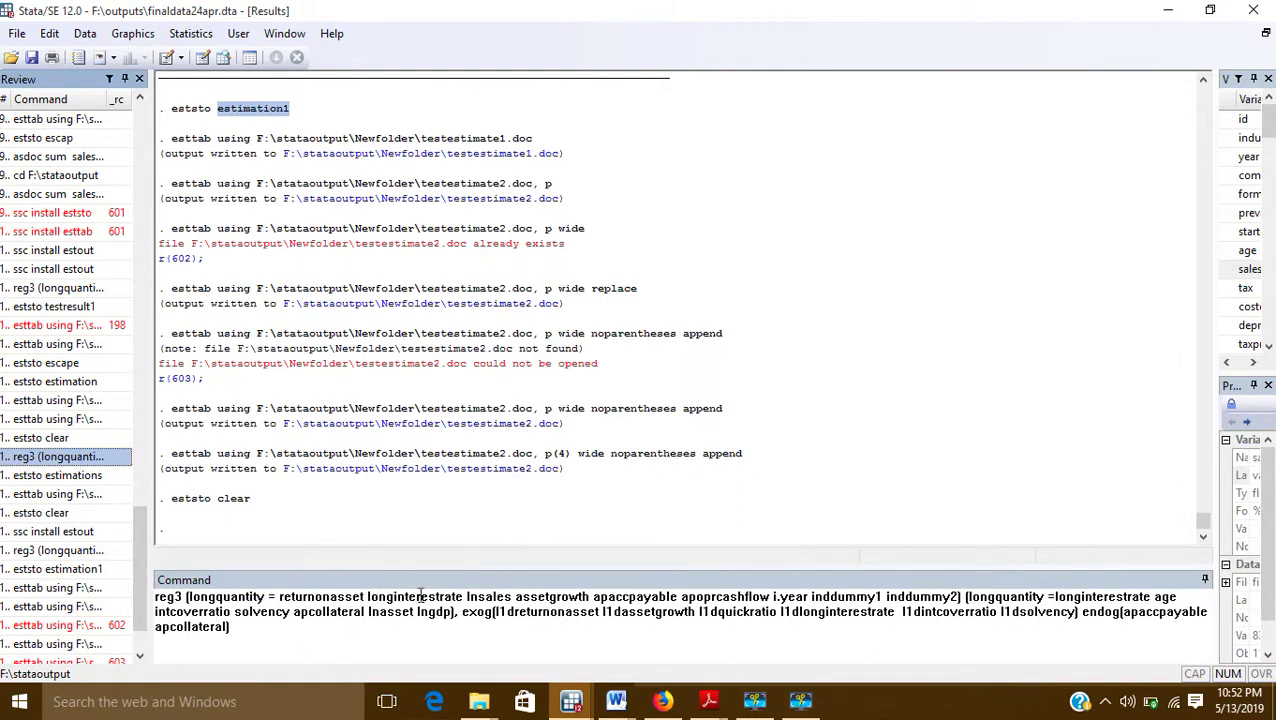
pyautogui.click(508, 597)
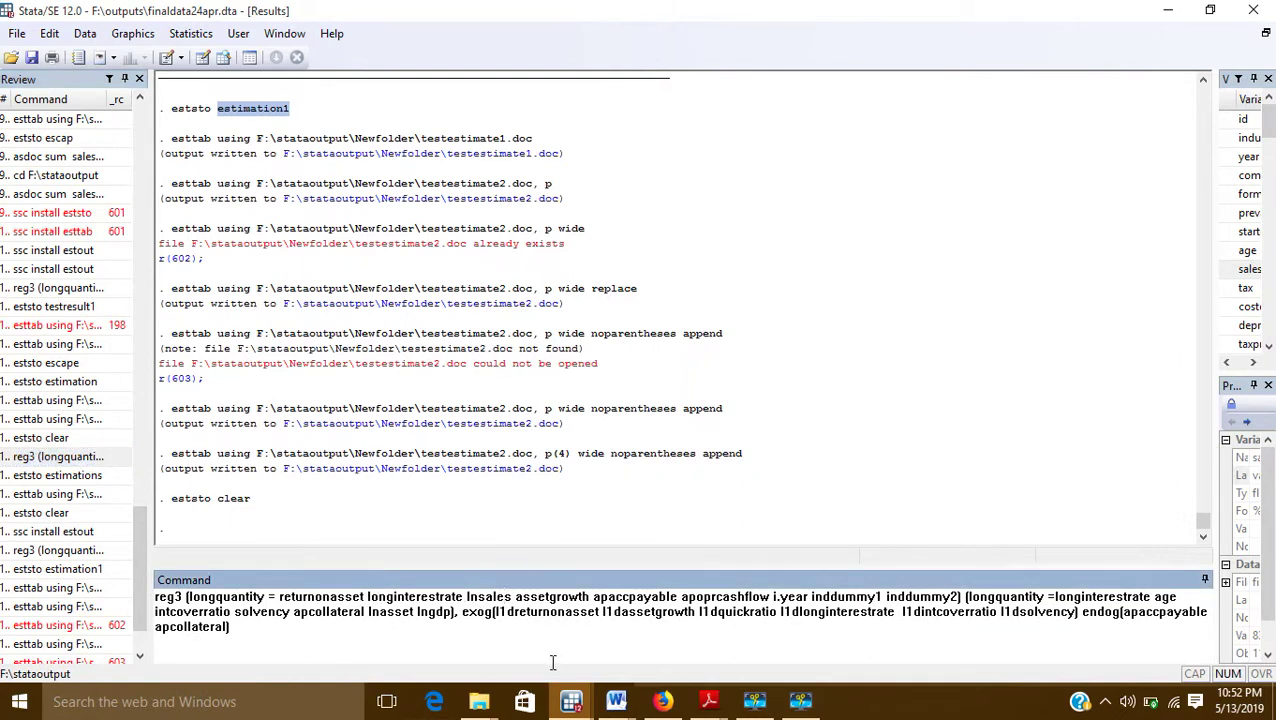
pyautogui.press('BackSpace')
pyautogui.press('BackSpace')
pyautogui.press('BackSpace')
pyautogui.press('BackSpace')
pyautogui.press('BackSpace')
pyautogui.press('BackSpace')
pyautogui.press('BackSpace')
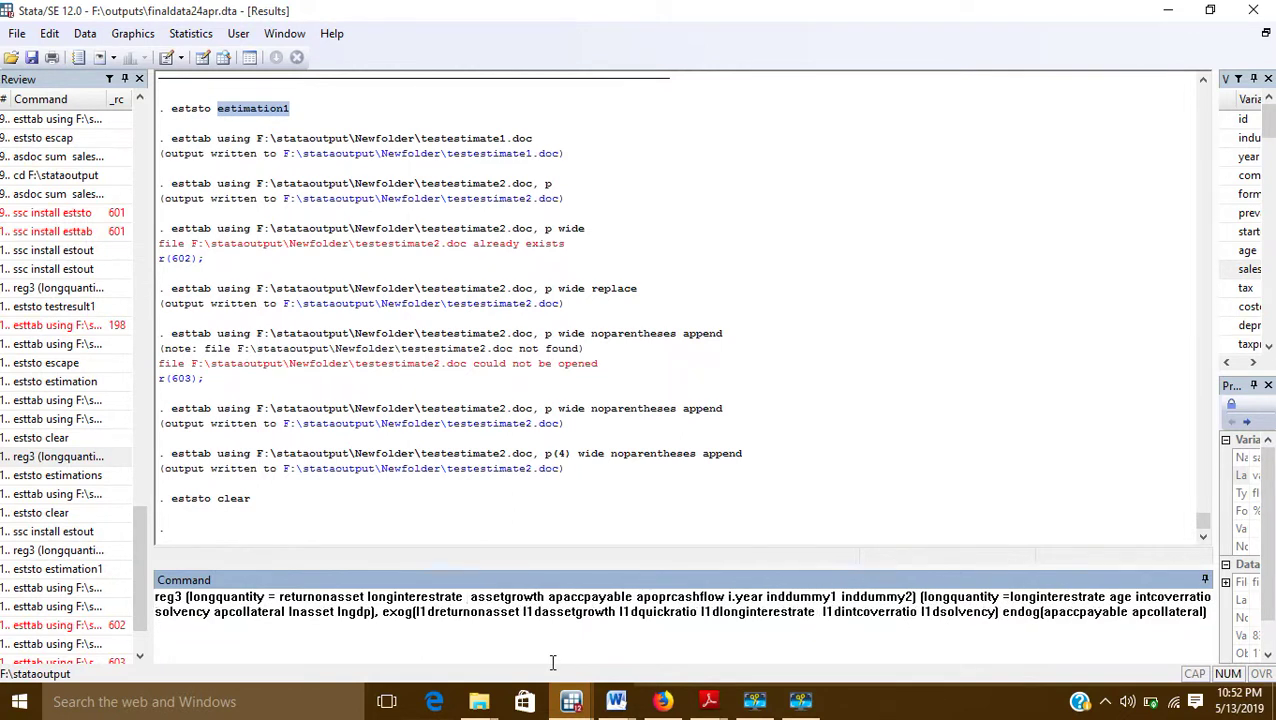
pyautogui.click(1134, 594)
pyautogui.press('BackSpace')
pyautogui.press('BackSpace')
pyautogui.press('BackSpace')
pyautogui.press('BackSpace')
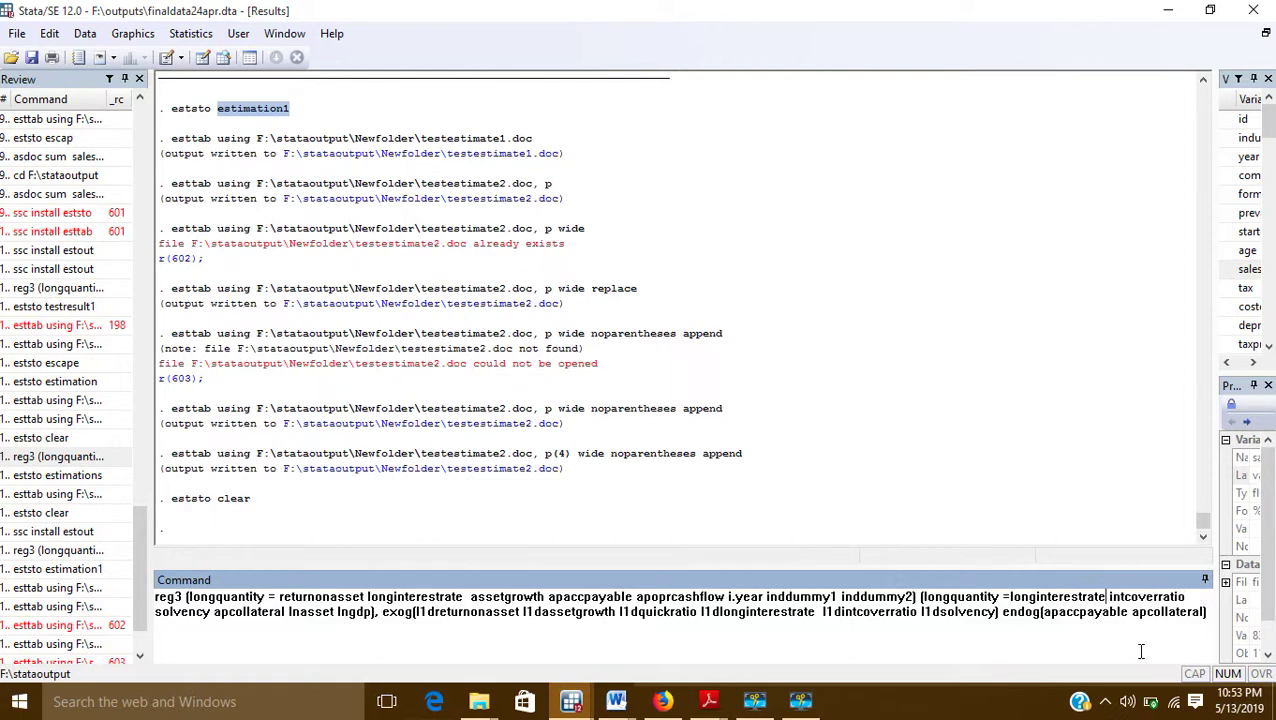
pyautogui.press('Return')
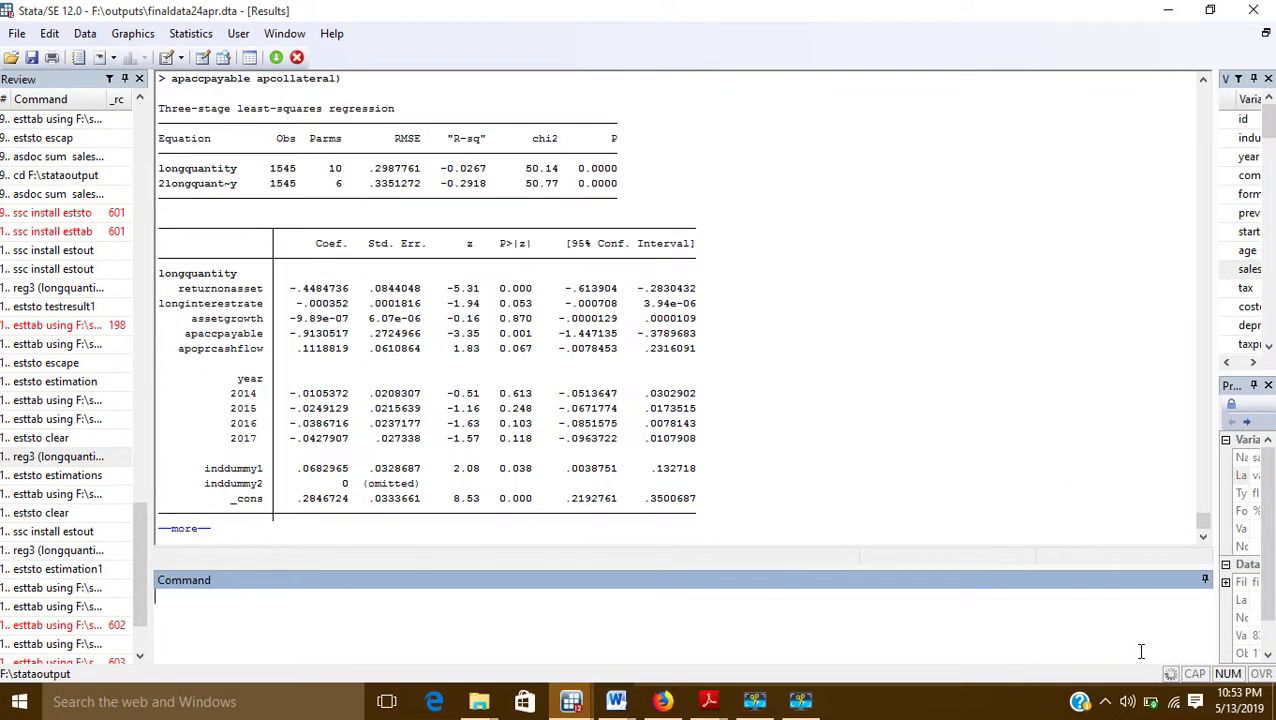
pyautogui.click(176, 530)
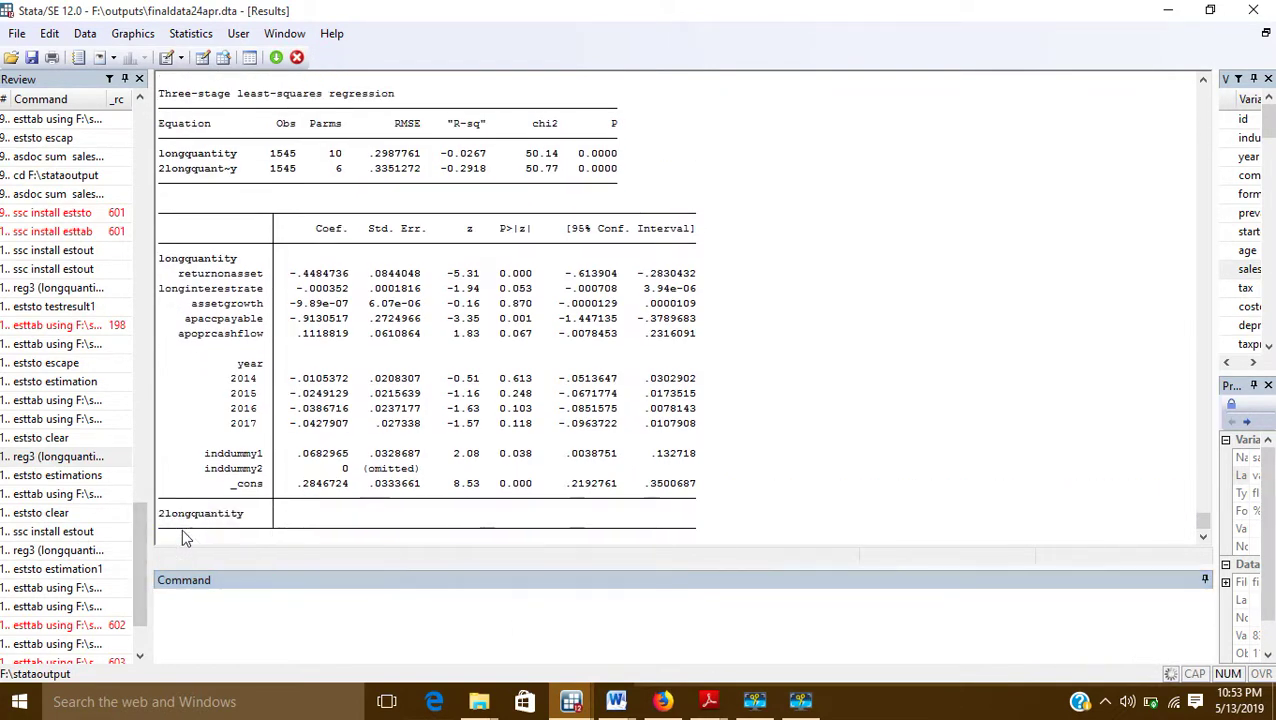
pyautogui.click(170, 601)
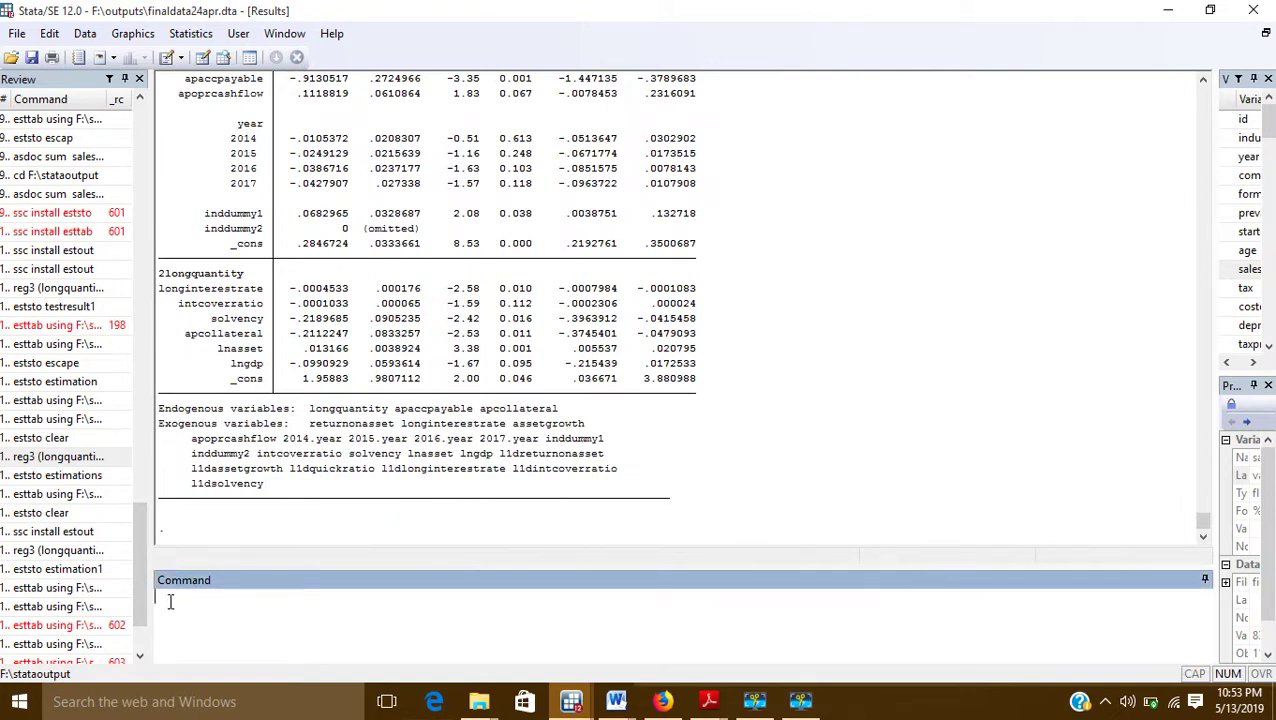
# Run 'eststo estimation2' to save the new reg3 estimates, then review the output.
pyautogui.write('eststo estimation2')
pyautogui.scroll(20, 290, 400)
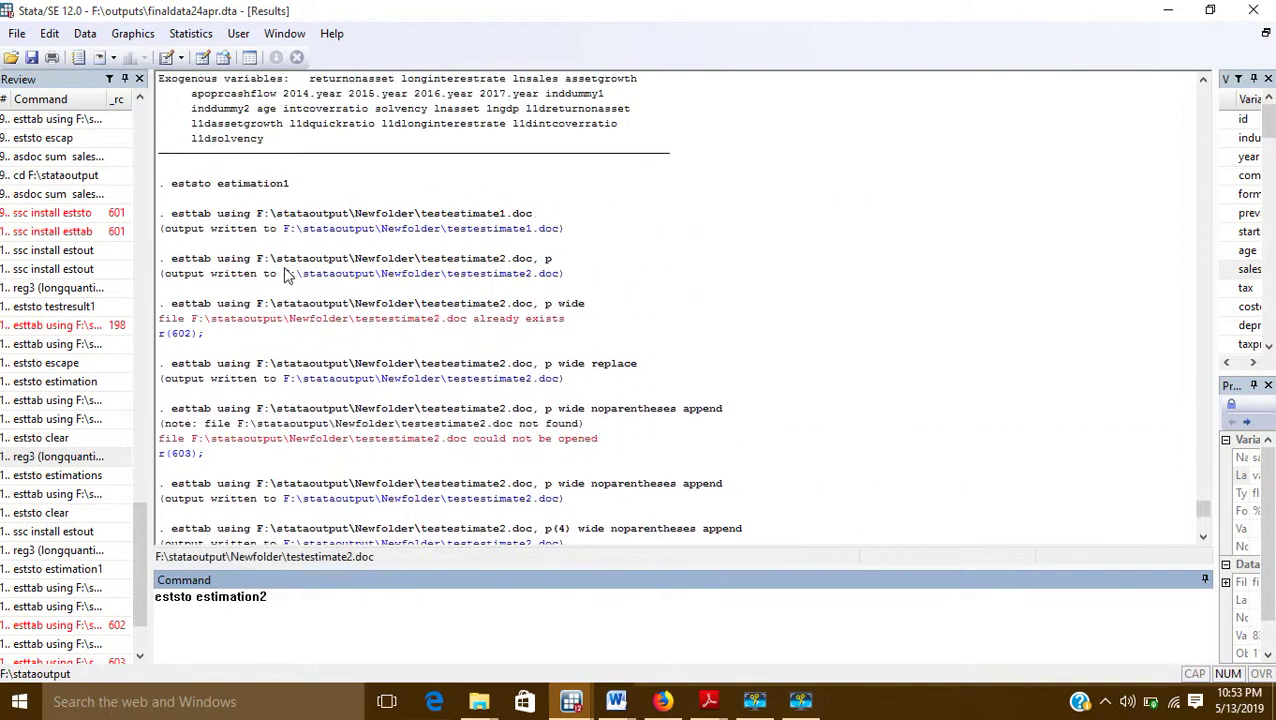
pyautogui.scroll(1, 250, 242)
pyautogui.scroll(-10, 290, 320)
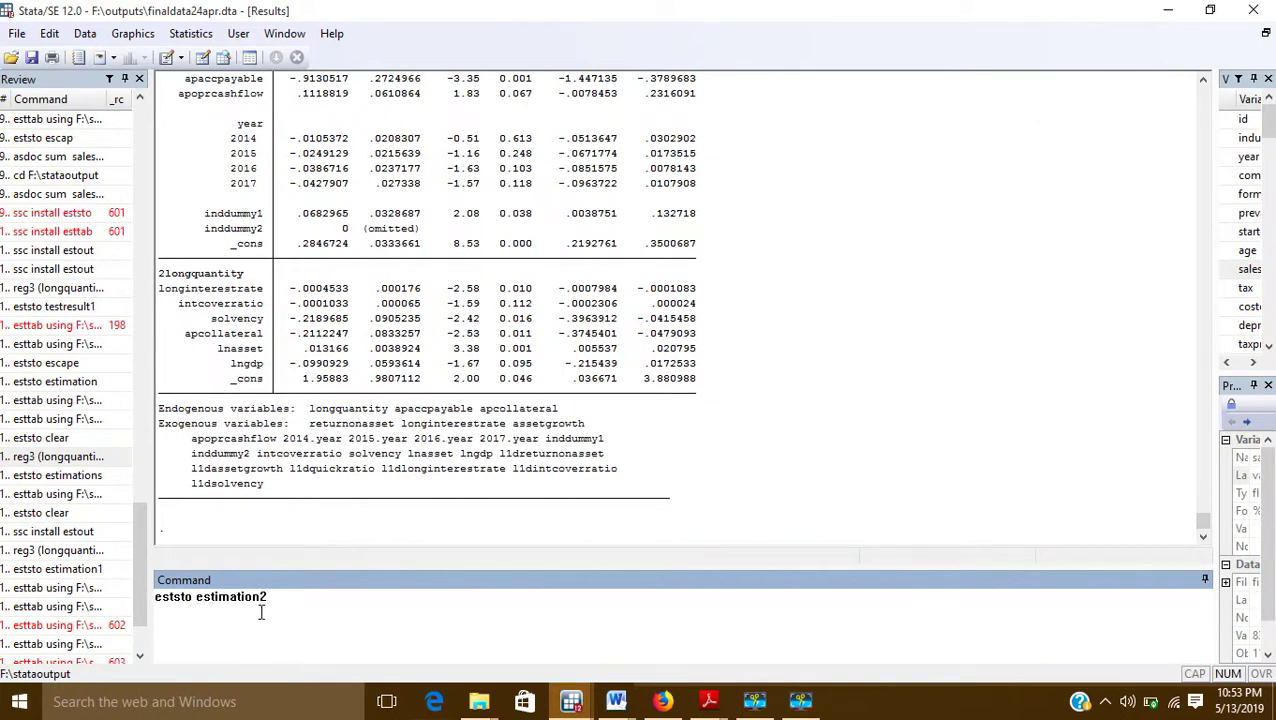
pyautogui.press('Return')
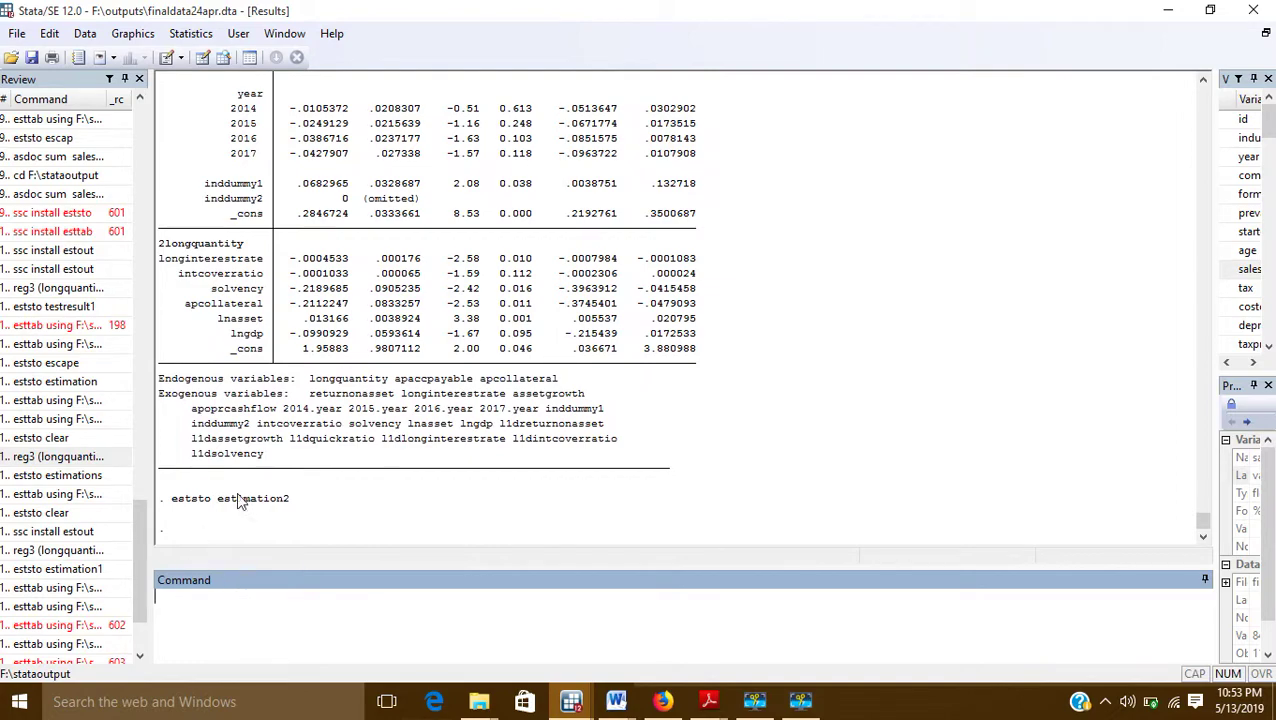
pyautogui.scroll(2, 252, 505)
pyautogui.scroll(-15, 252, 505)
pyautogui.scroll(8, 270, 460)
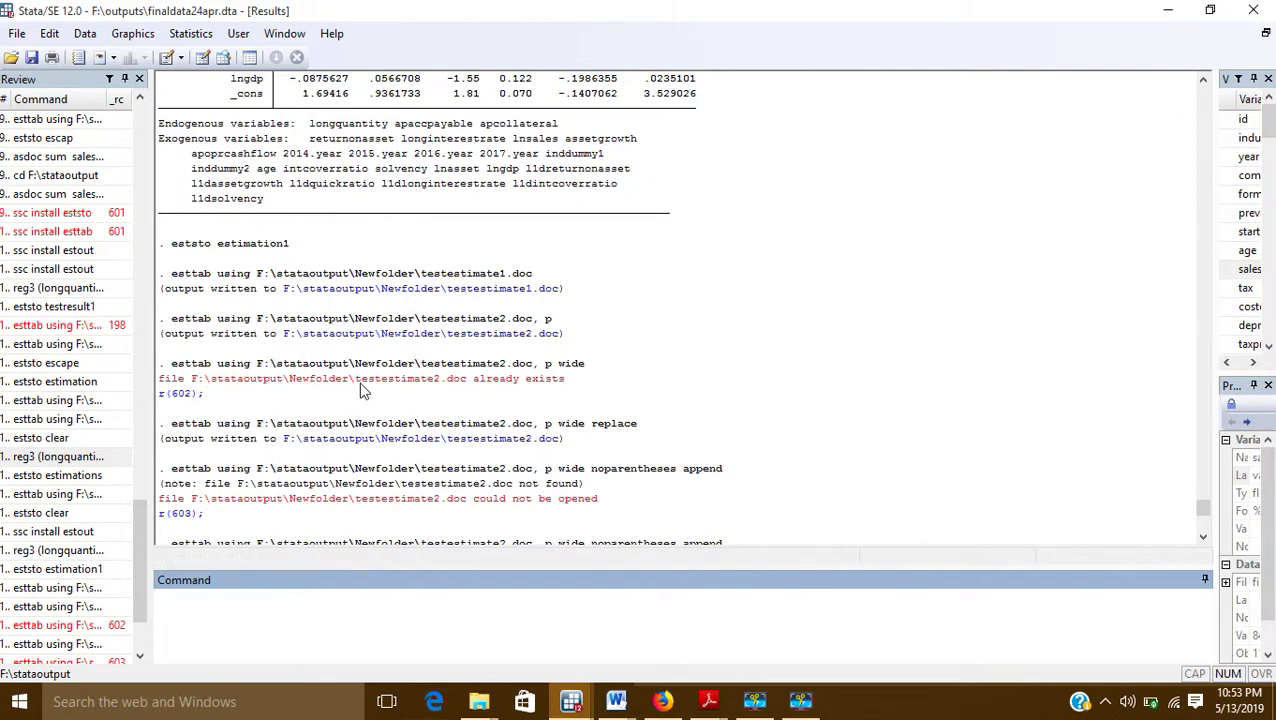
pyautogui.scroll(-5, 378, 465)
pyautogui.scroll(-15, 376, 468)
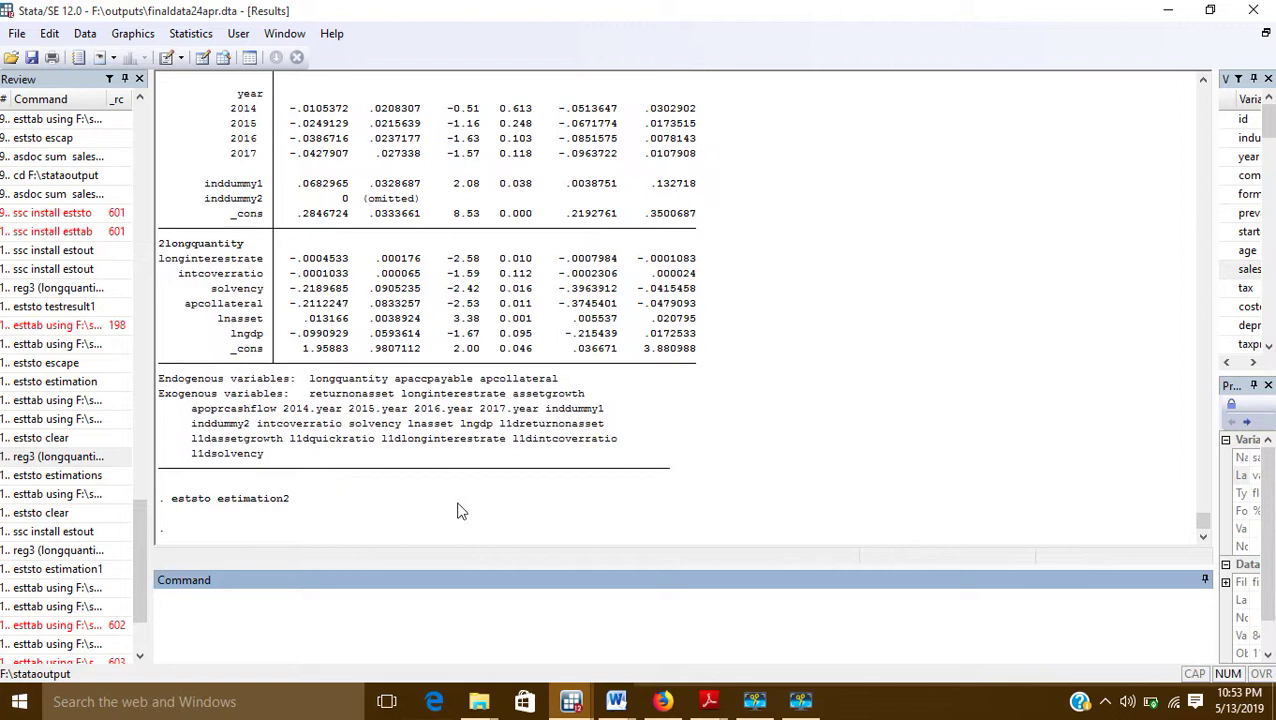
pyautogui.click(800, 700)
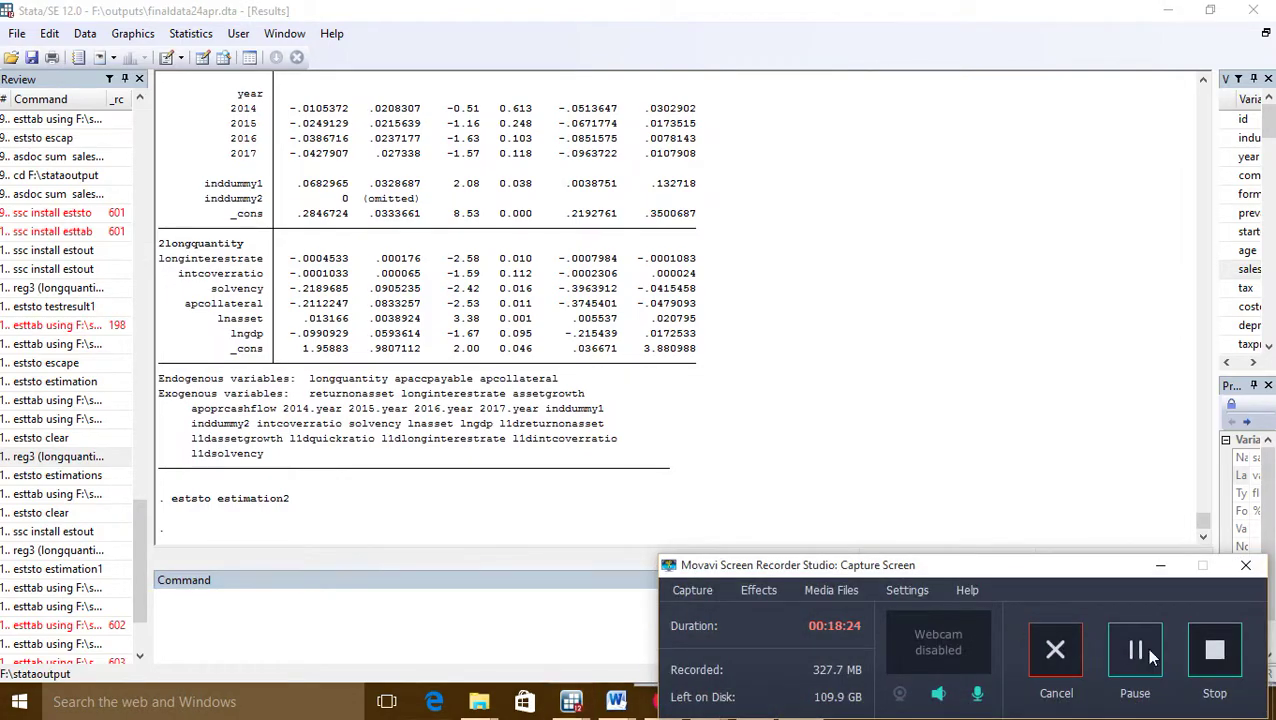